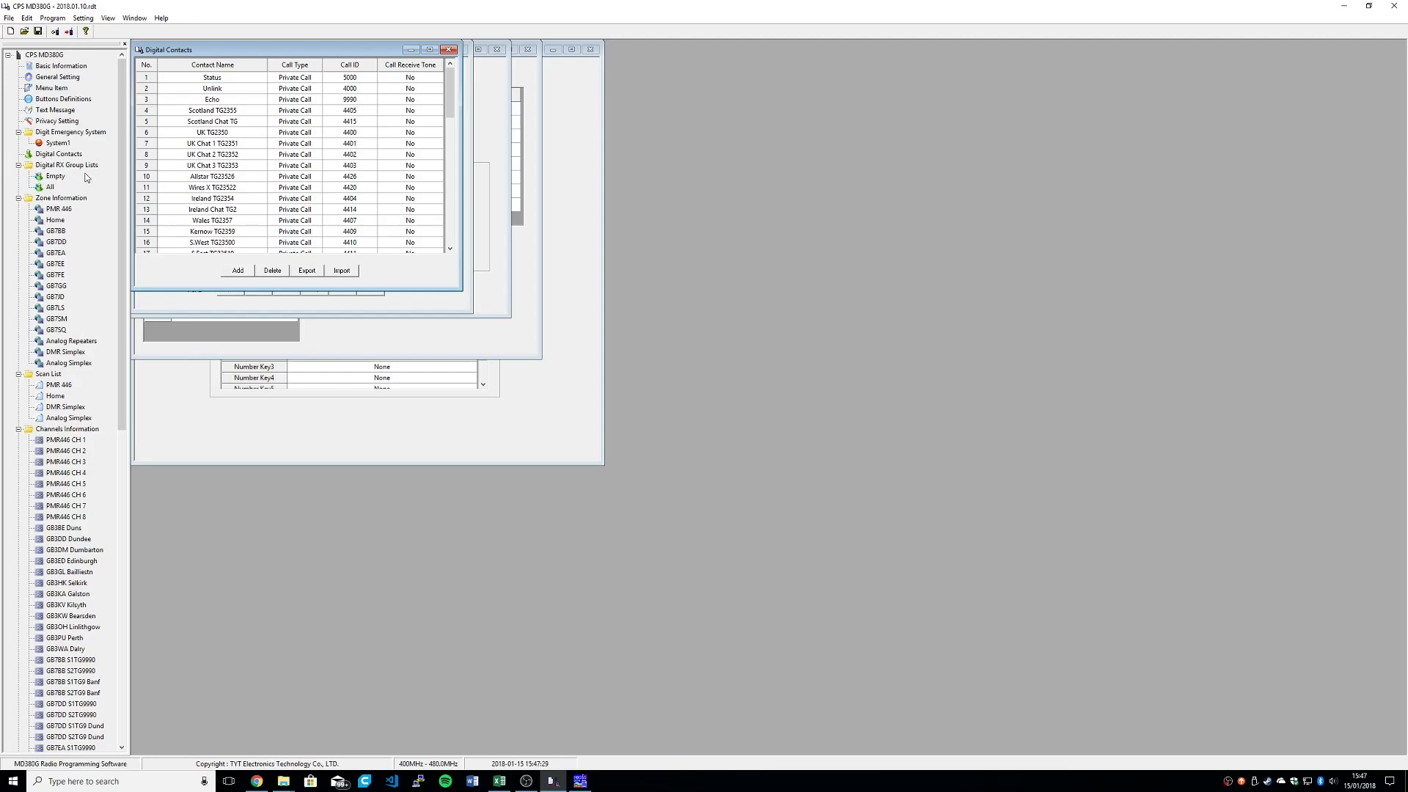
# Step: Review the general settings, then the channel details of PMR446 CH 6 and GB7GG S1TG8 Aird
pyautogui.click(59, 77)
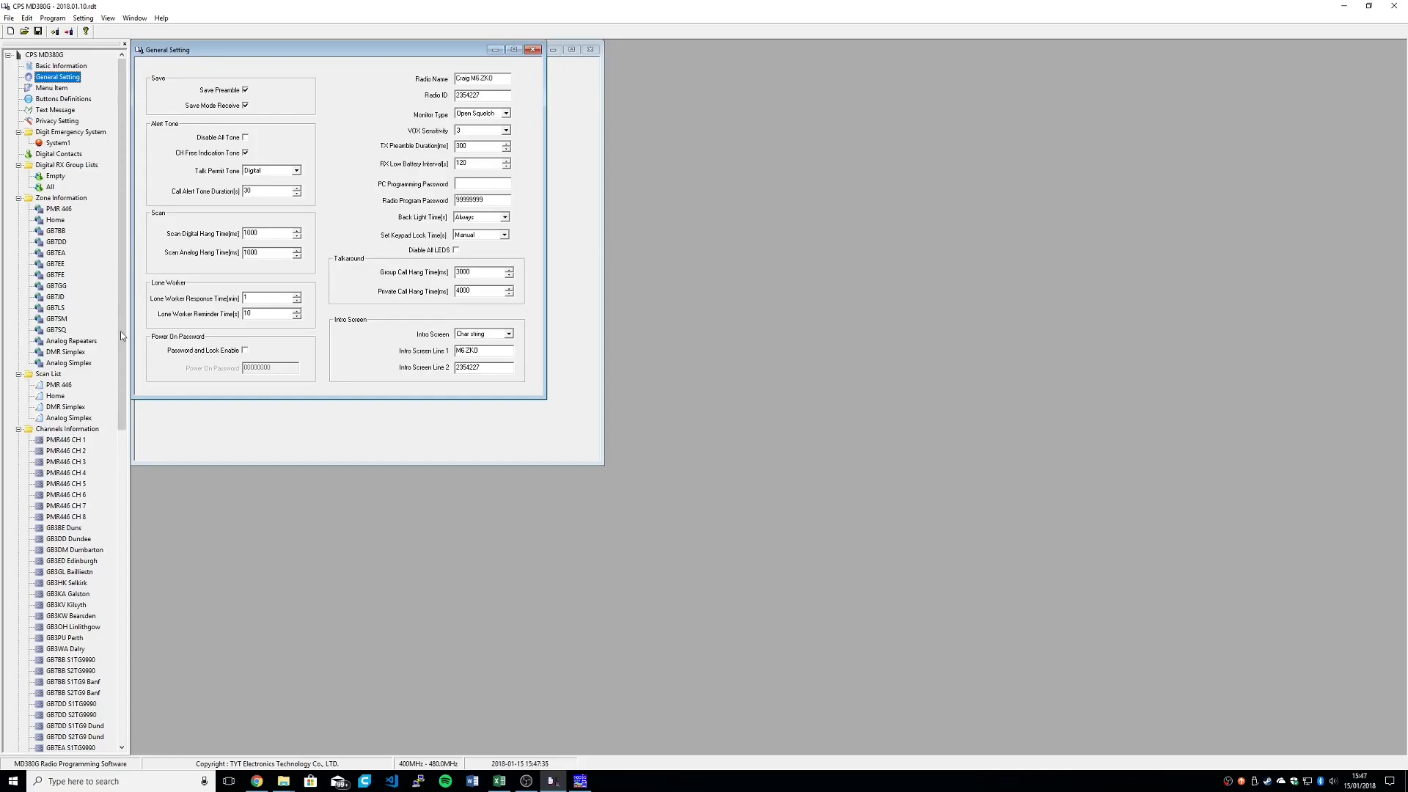
pyautogui.click(75, 497)
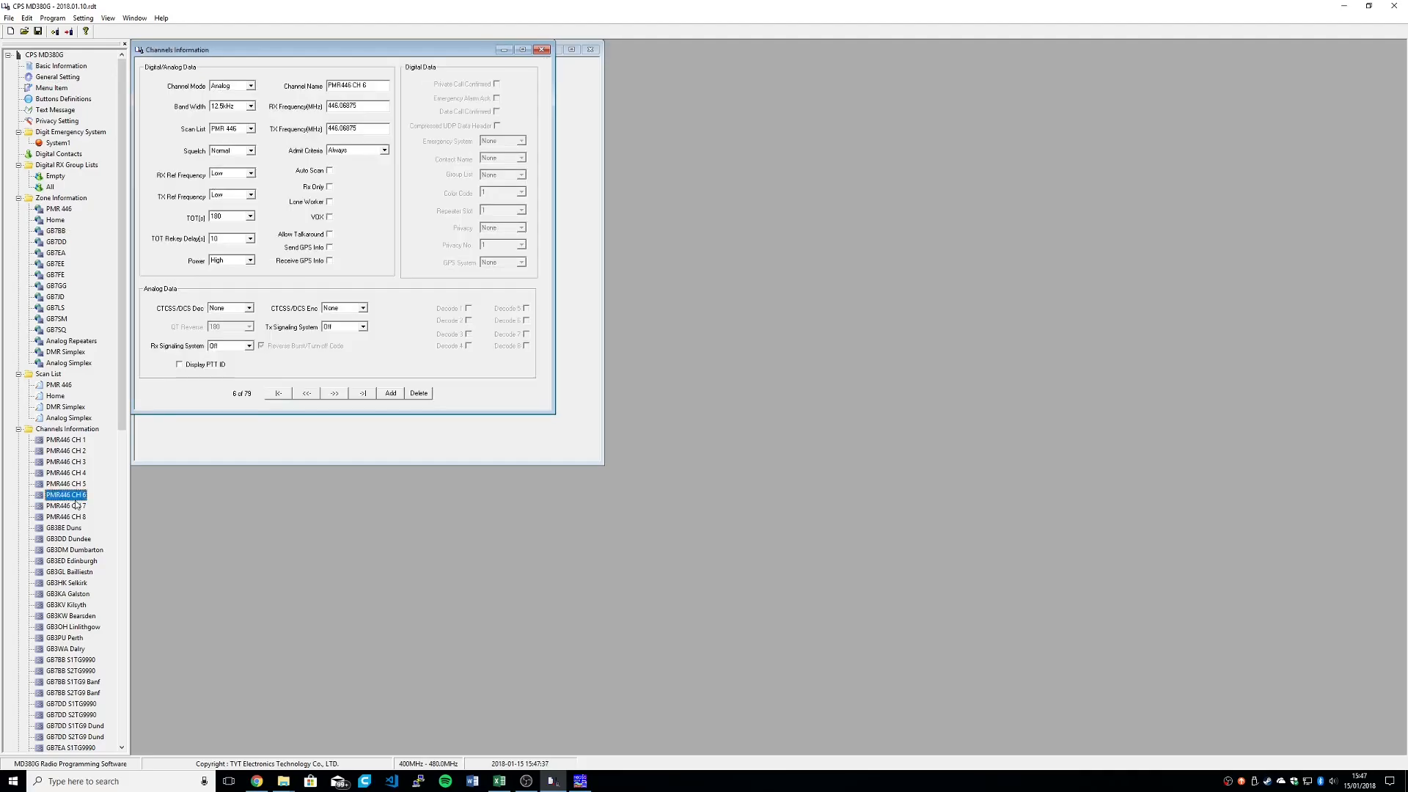
pyautogui.scroll(-13, 63, 478)
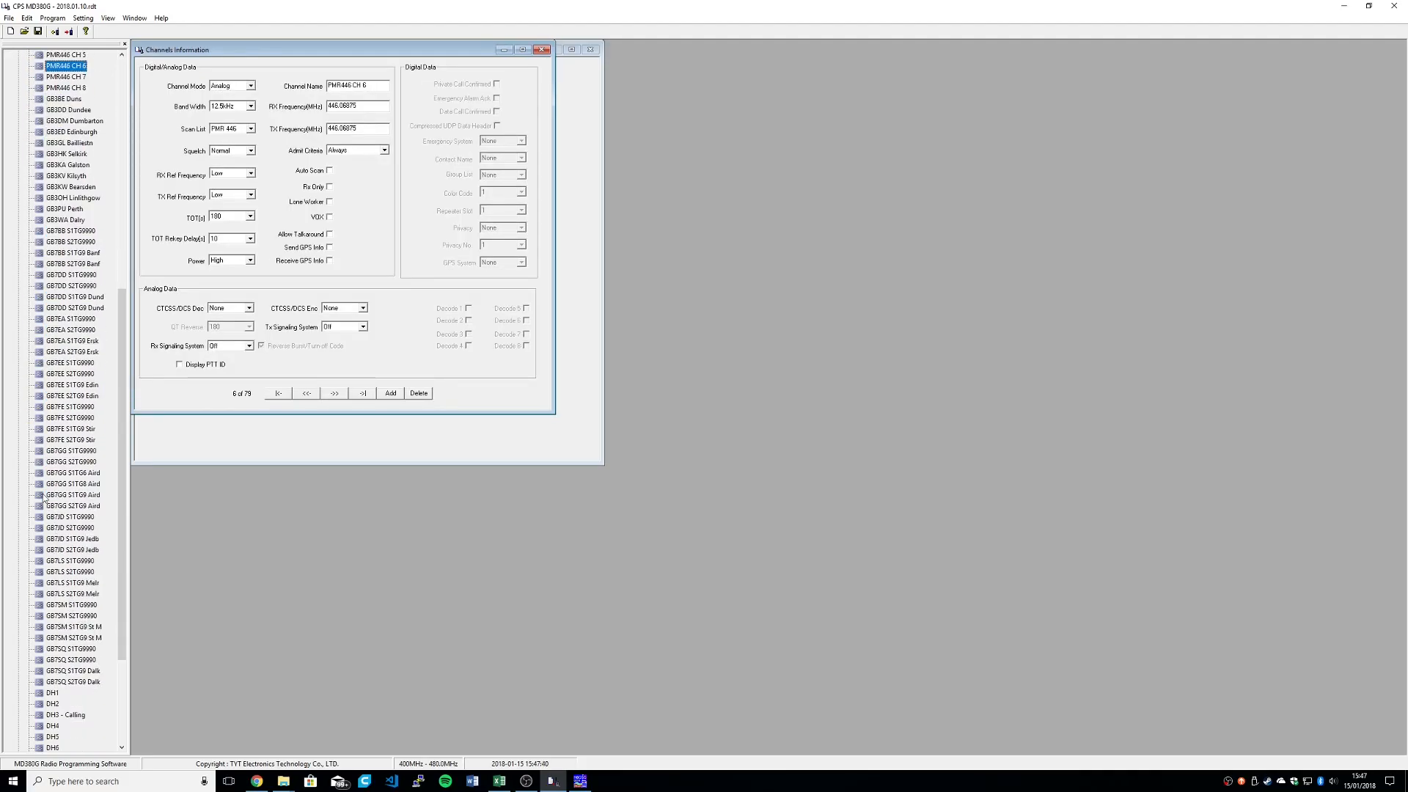
pyautogui.click(92, 485)
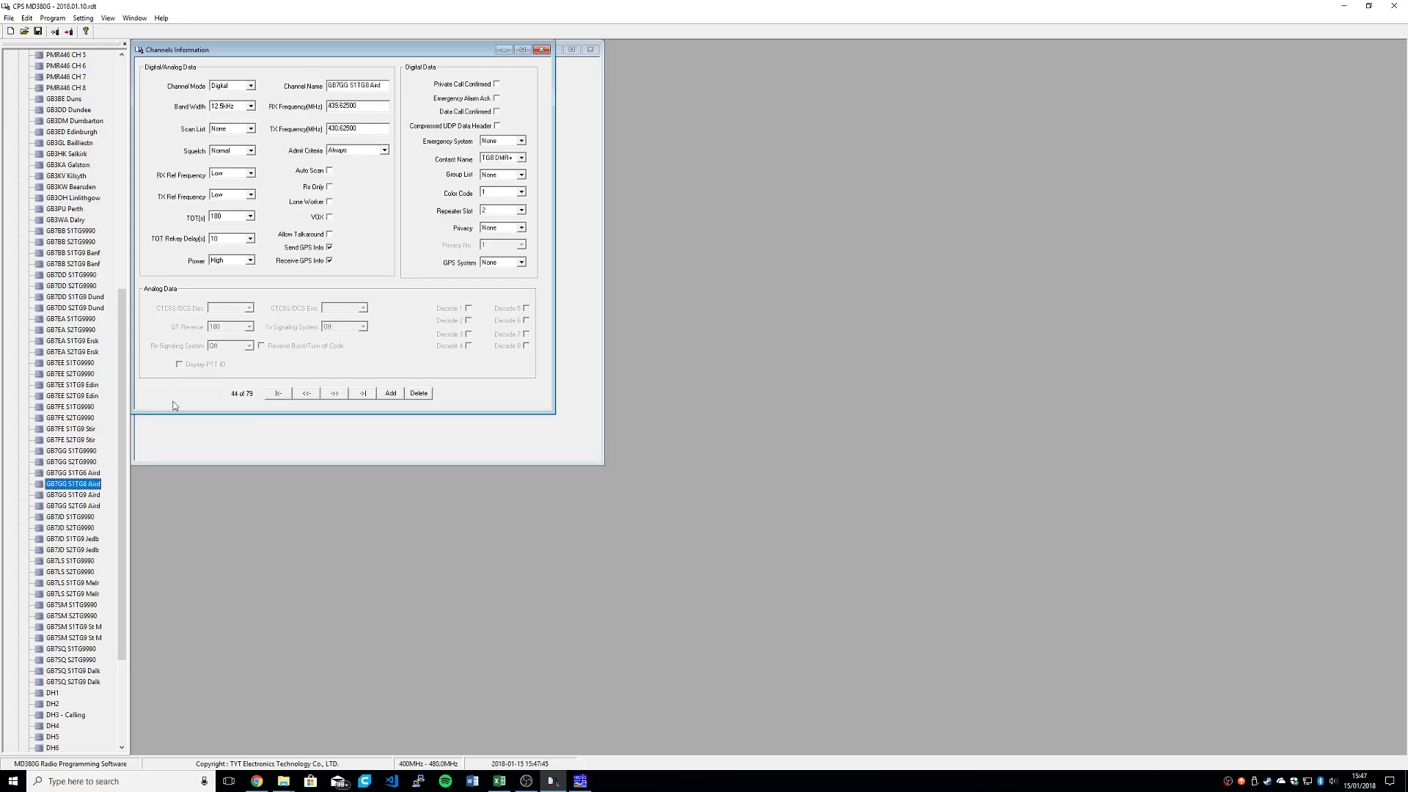
pyautogui.scroll(7, 71, 419)
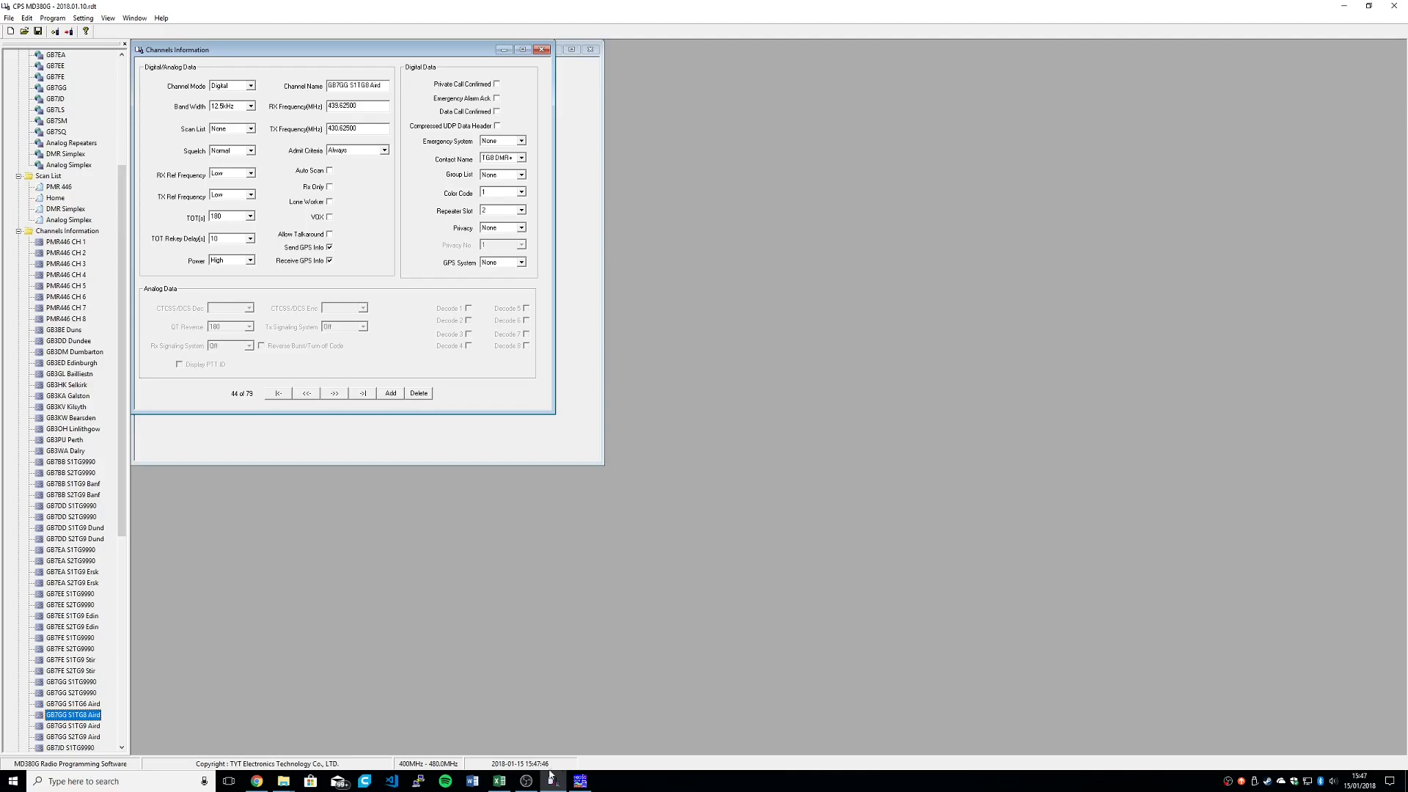
# Step: Switch to N0GSG DMR Contact Manager and examine the codeplug's contacts and channels, leaving the codeplug file selection without opening another file
pyautogui.click(580, 781)
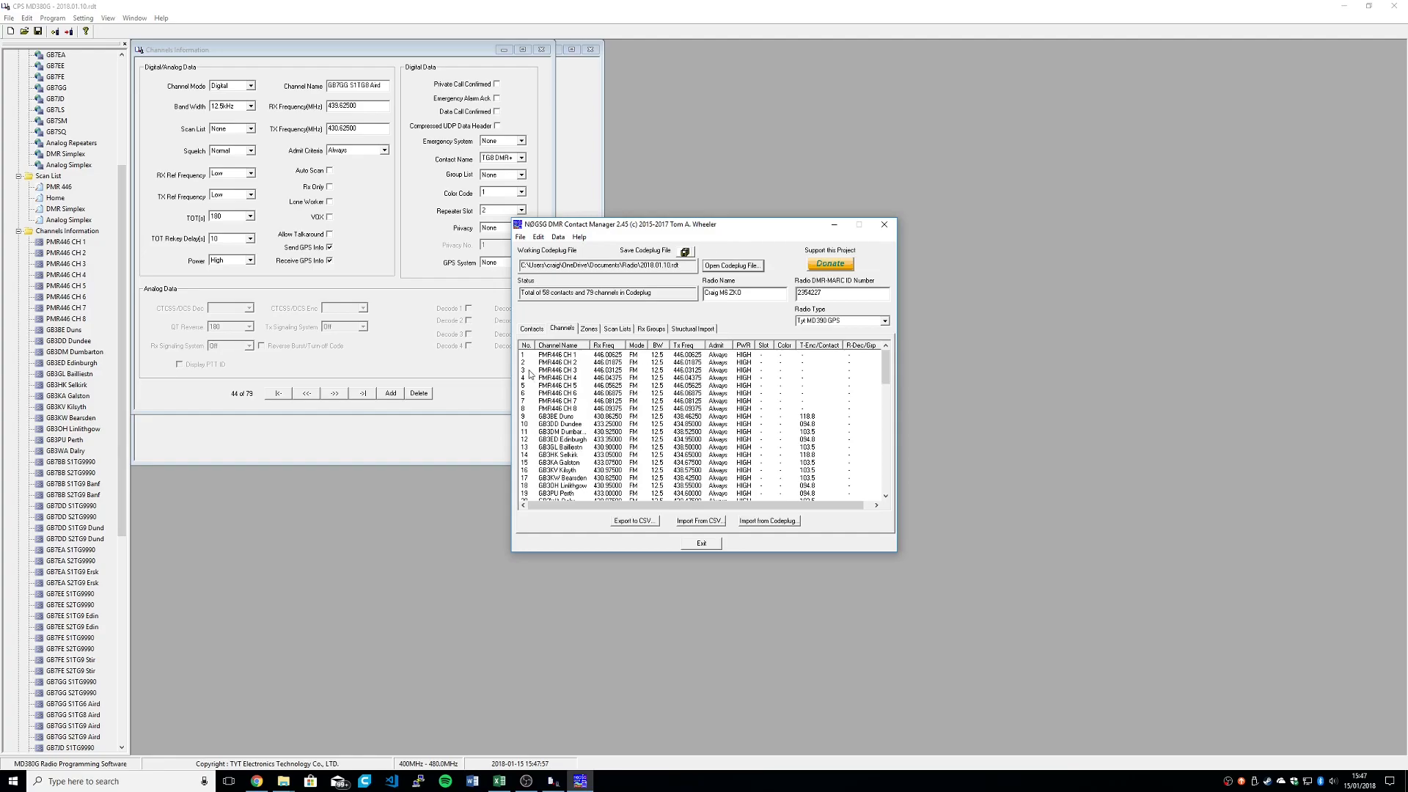
pyautogui.click(533, 332)
pyautogui.click(714, 267)
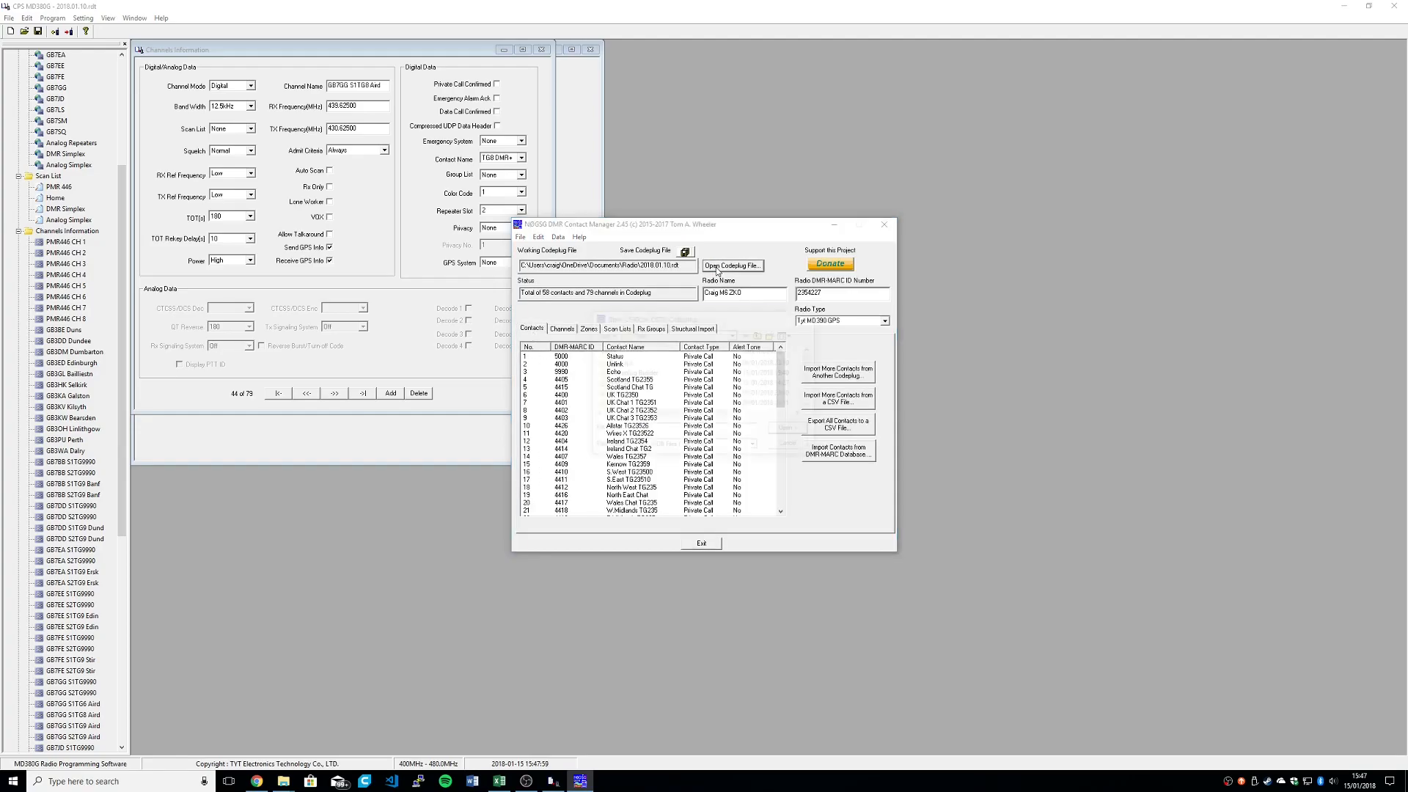
pyautogui.click(796, 447)
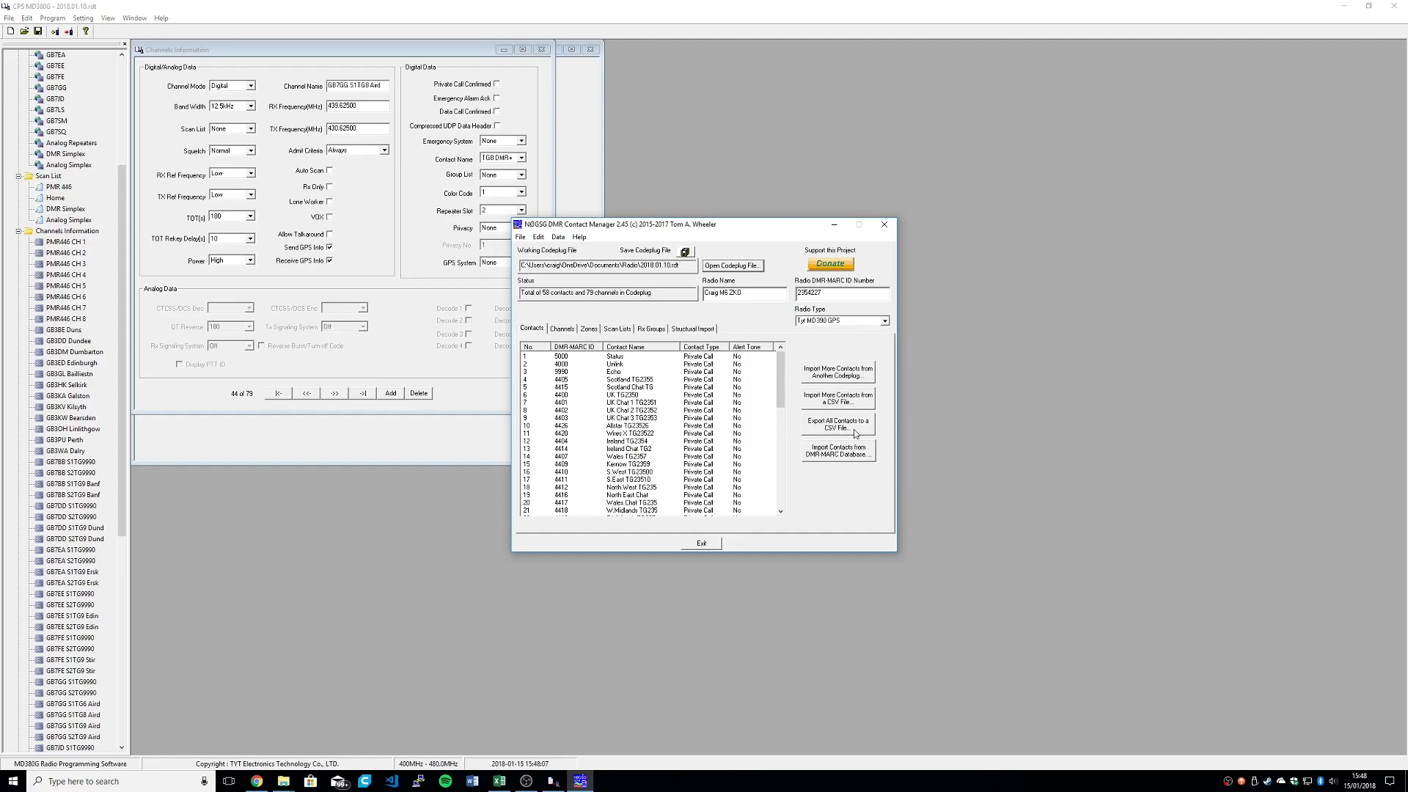
pyautogui.click(562, 328)
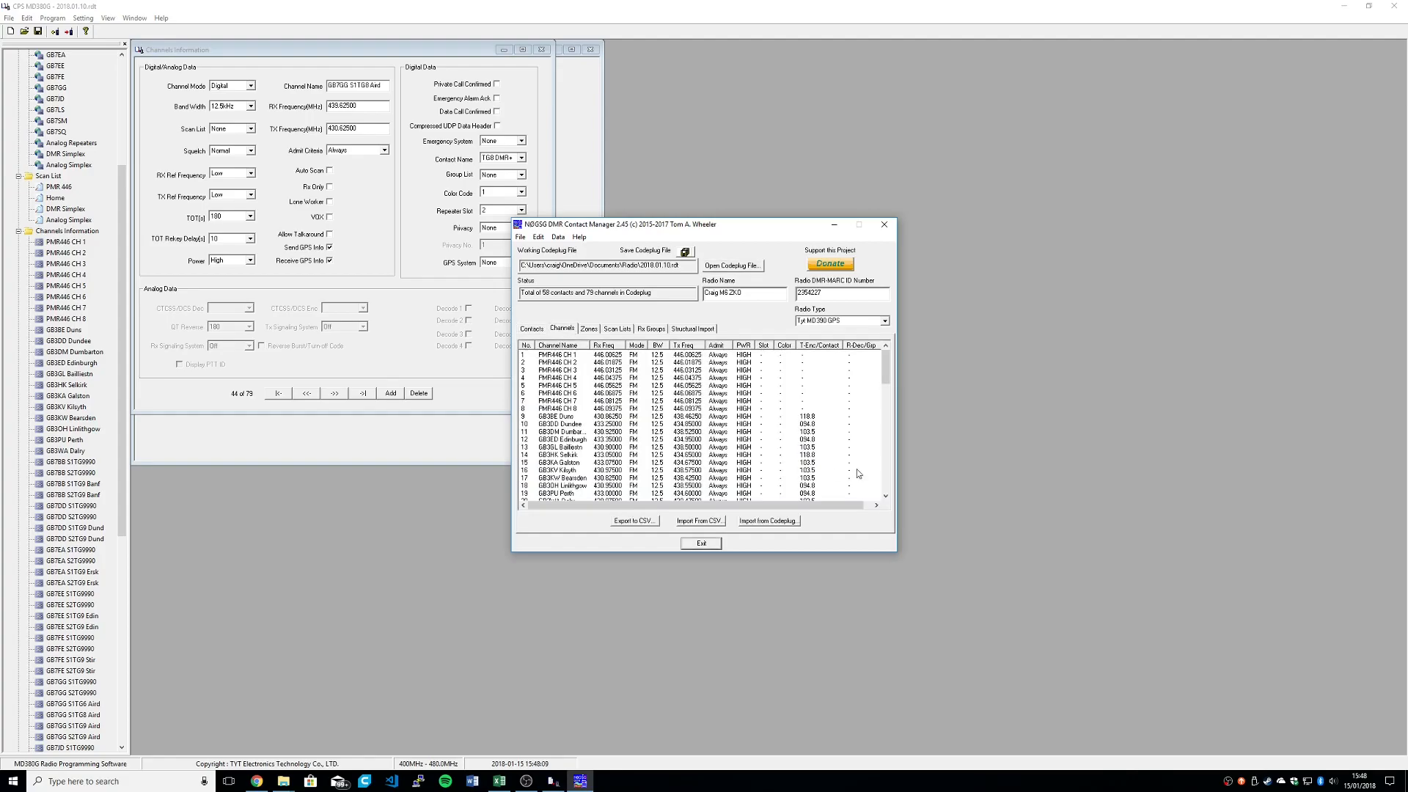
pyautogui.moveTo(711, 506); pyautogui.dragTo(689, 506)
# Step: Open contacts.csv from the Codeplug Builder folder in Excel and highlight the contact names in B2:B48
pyautogui.moveTo(283, 780)
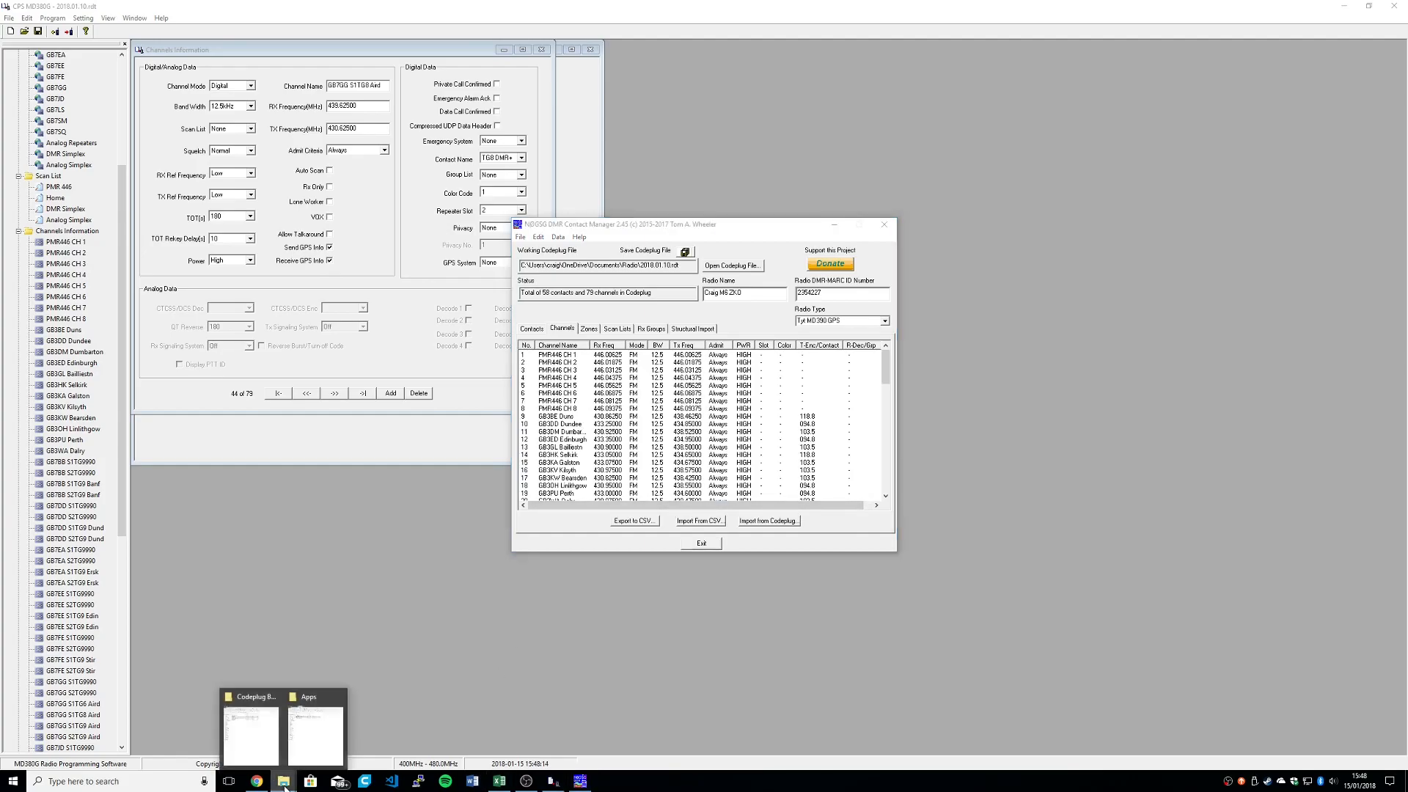
pyautogui.click(250, 726)
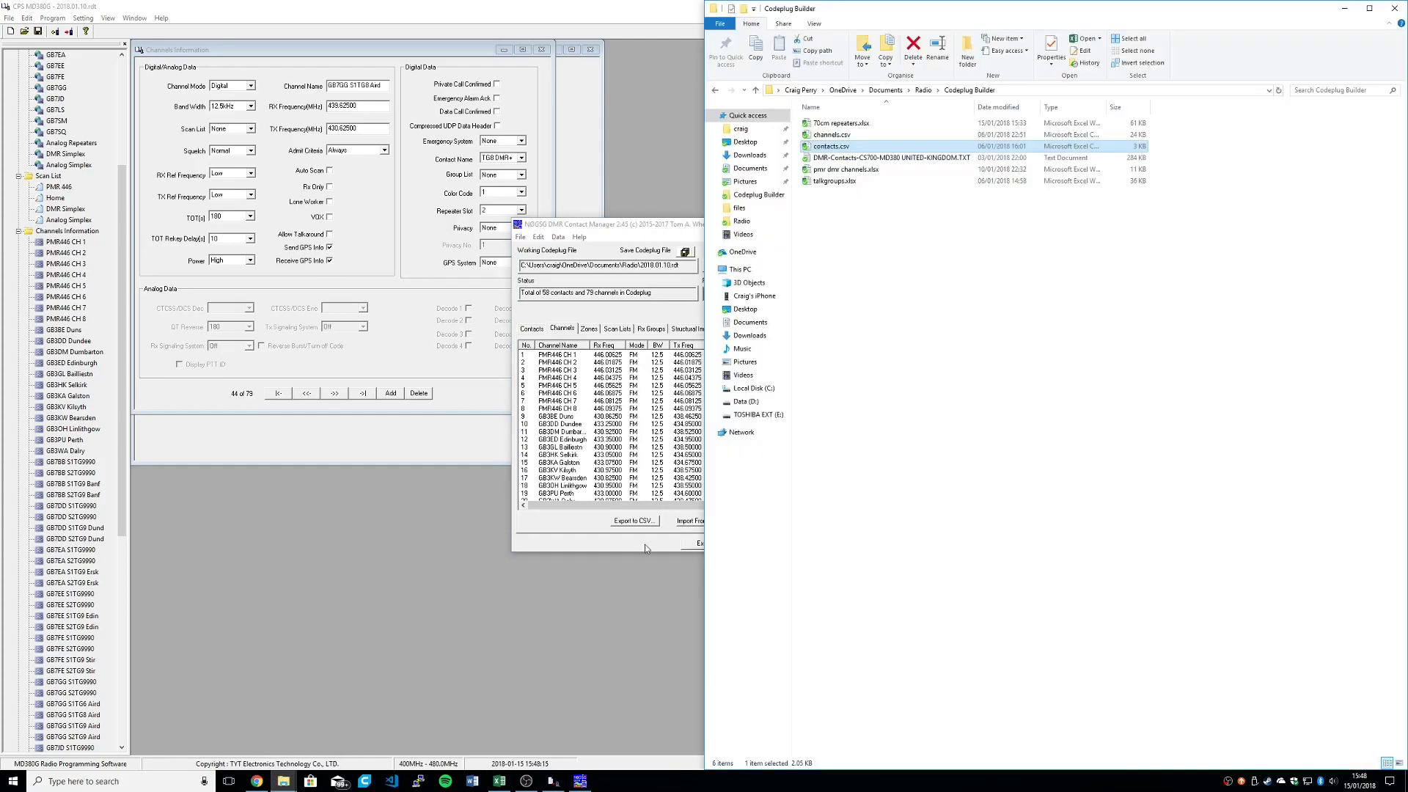
pyautogui.doubleClick(829, 147)
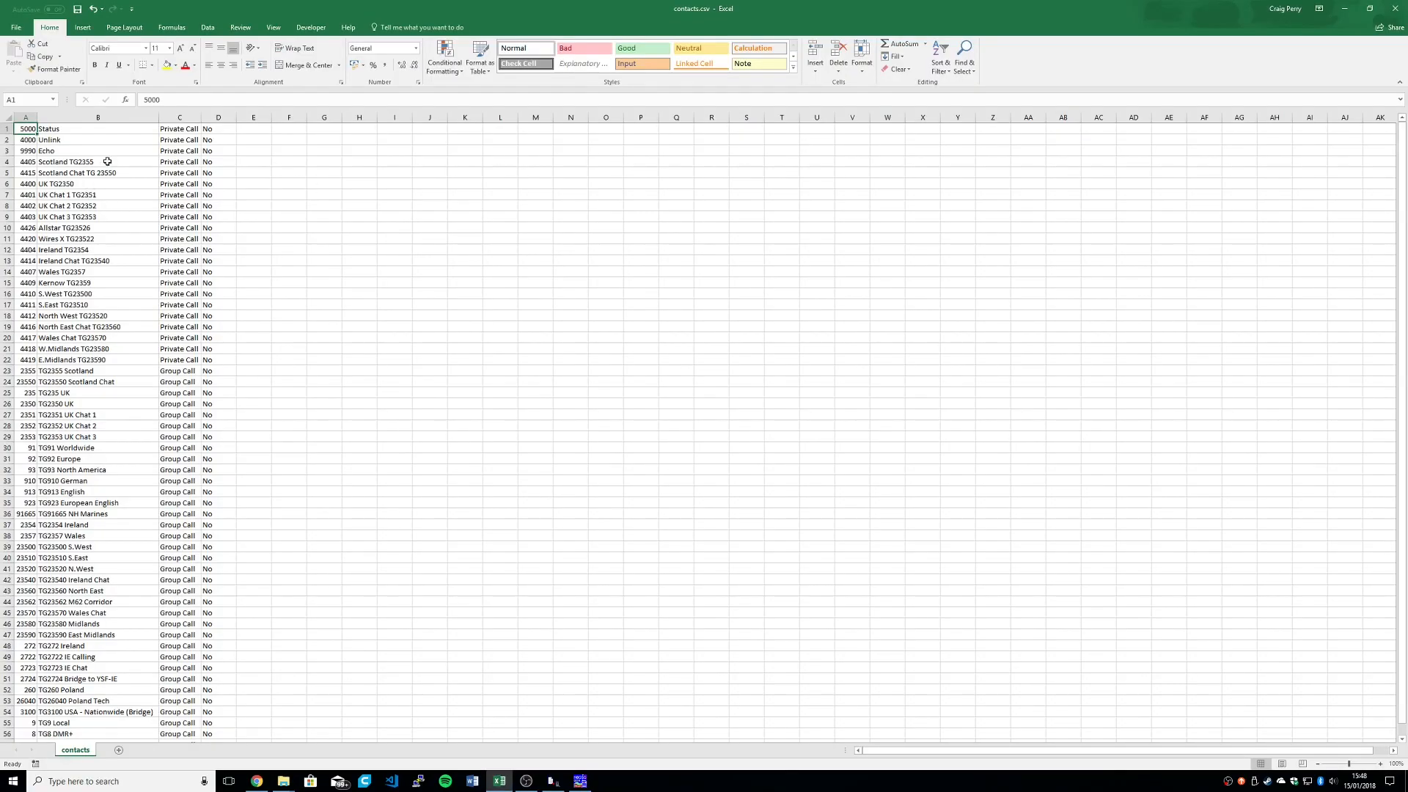
pyautogui.moveTo(63, 136); pyautogui.dragTo(90, 648)
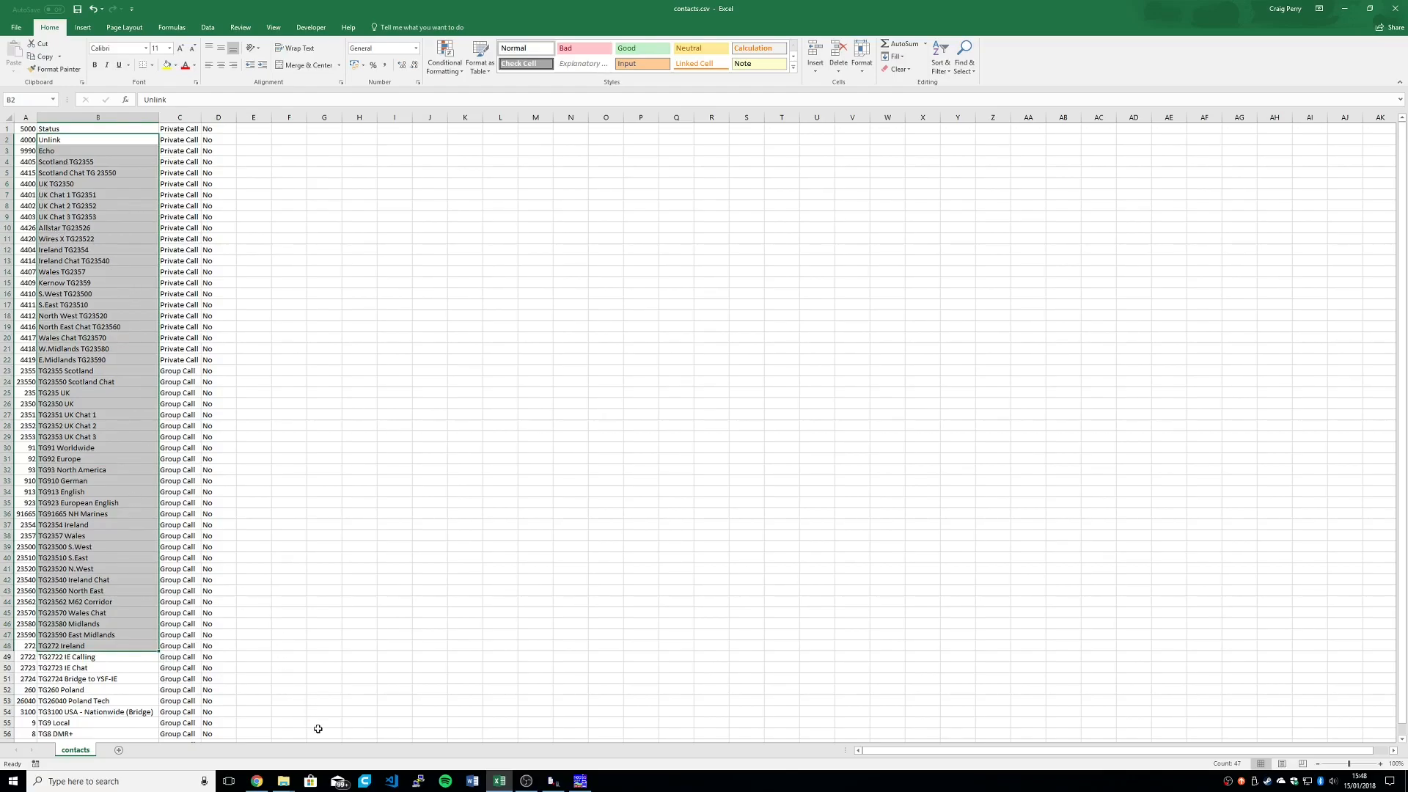
# Step: Open talkgroups.xlsx from the Codeplug Builder folder, look through its talkgroup numbers and names by country, and close the workbook
pyautogui.moveTo(291, 782)
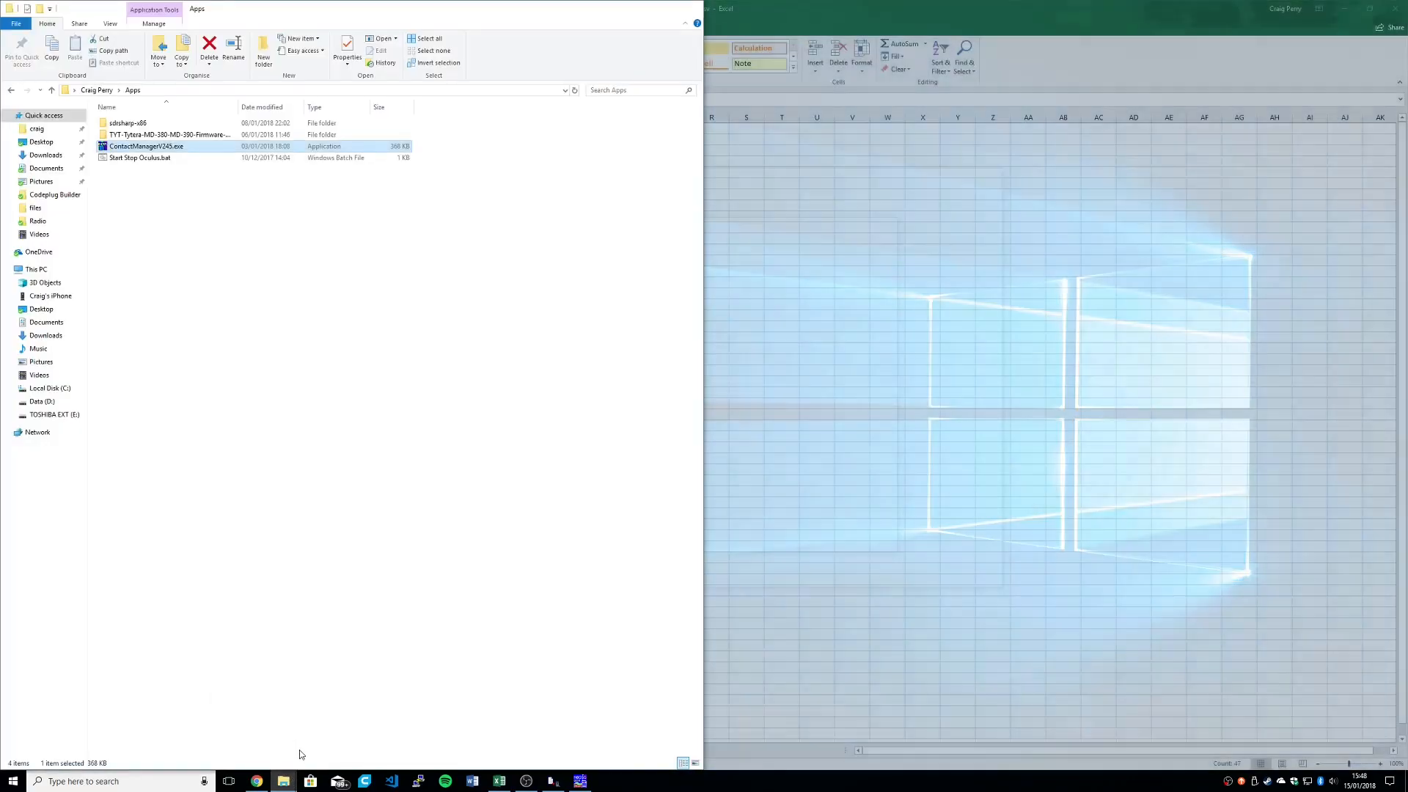
pyautogui.click(299, 750)
pyautogui.click(315, 726)
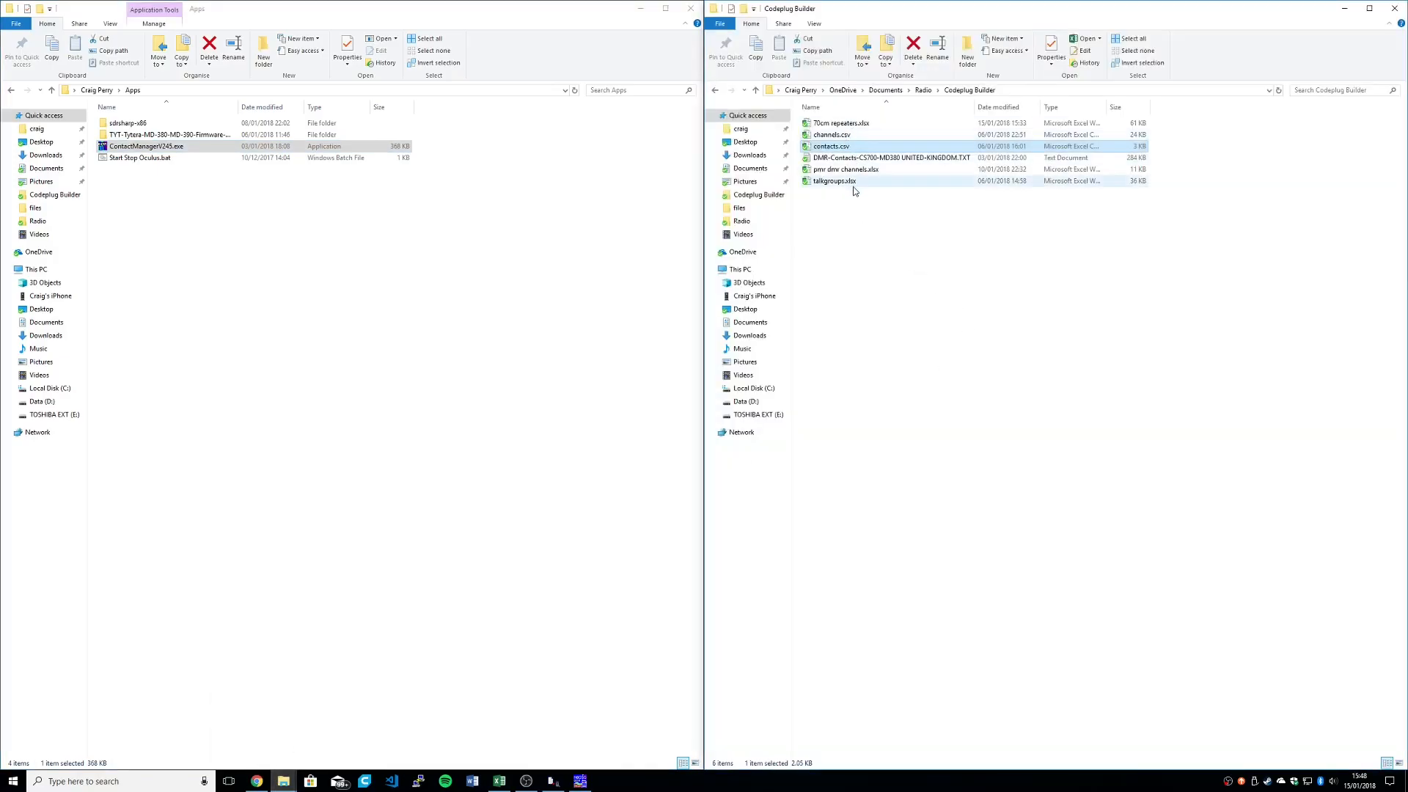
pyautogui.doubleClick(836, 181)
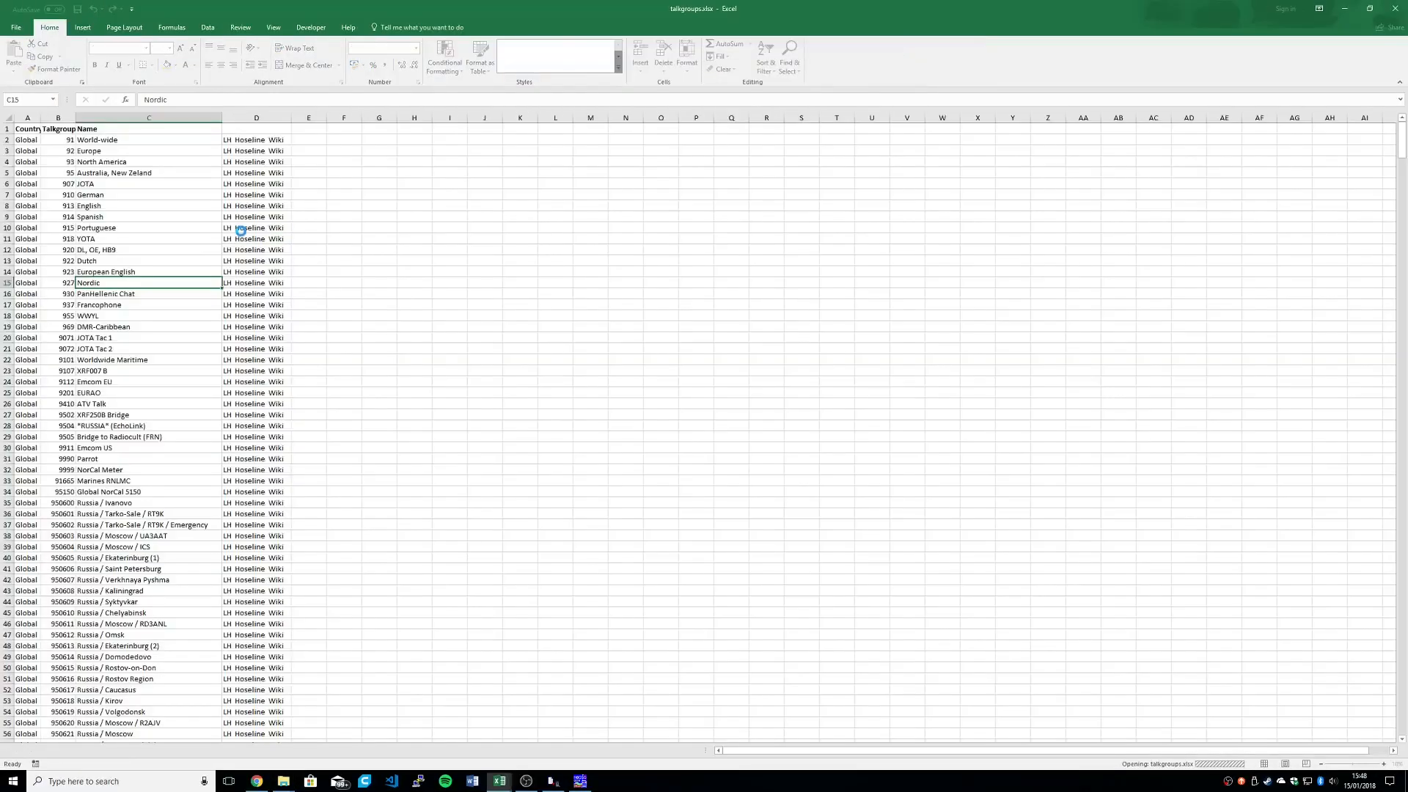
pyautogui.click(184, 238)
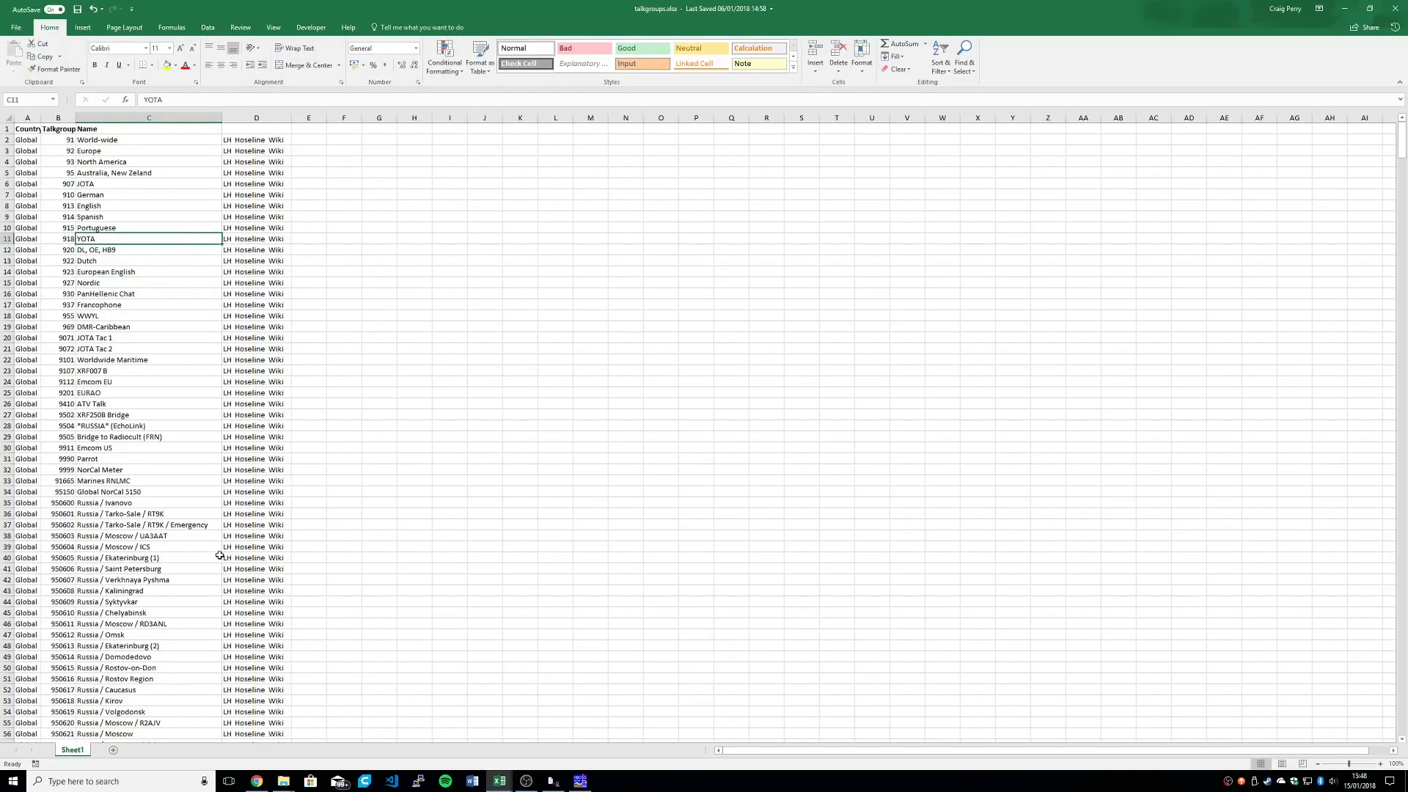
pyautogui.scroll(-12, 132, 301)
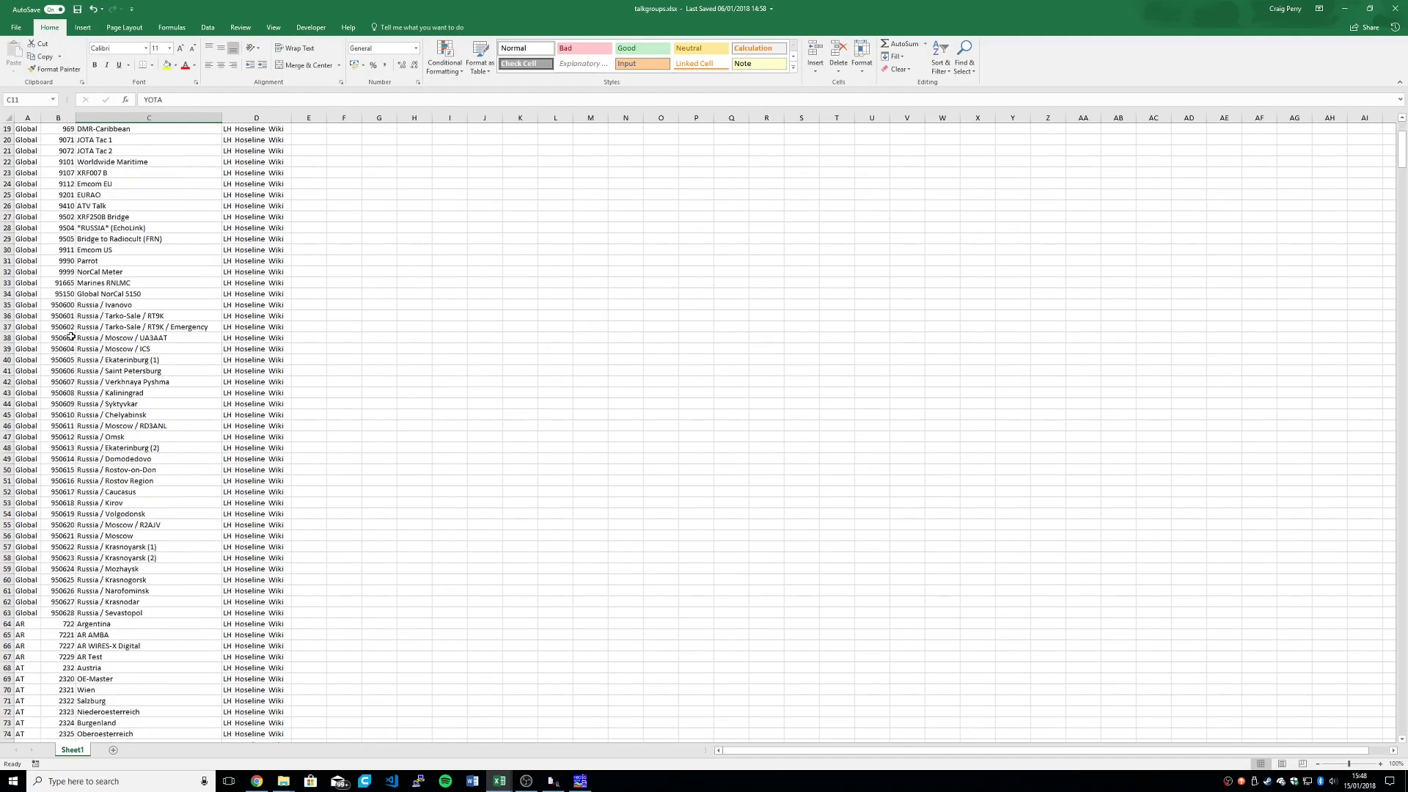
pyautogui.scroll(-16, 116, 337)
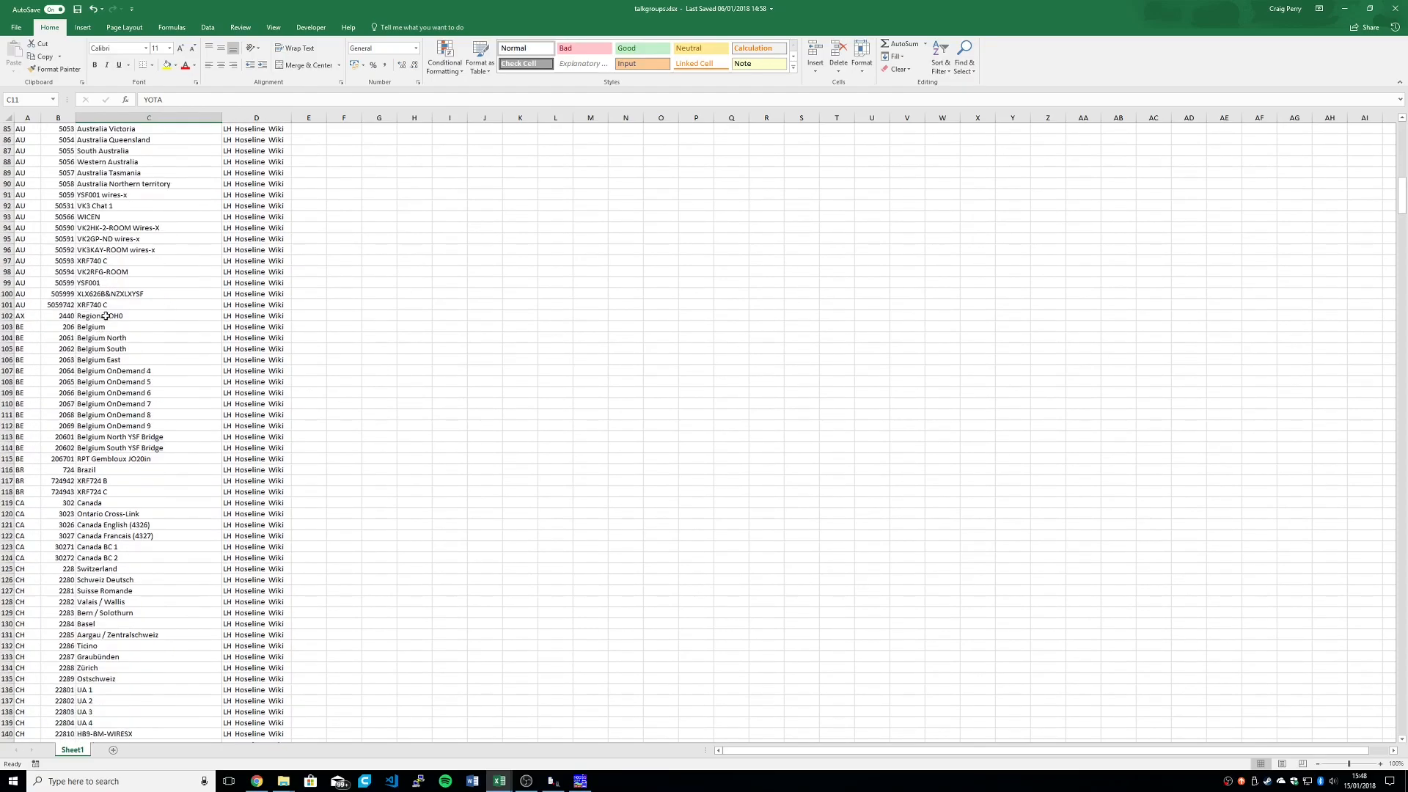
pyautogui.scroll(10, 105, 418)
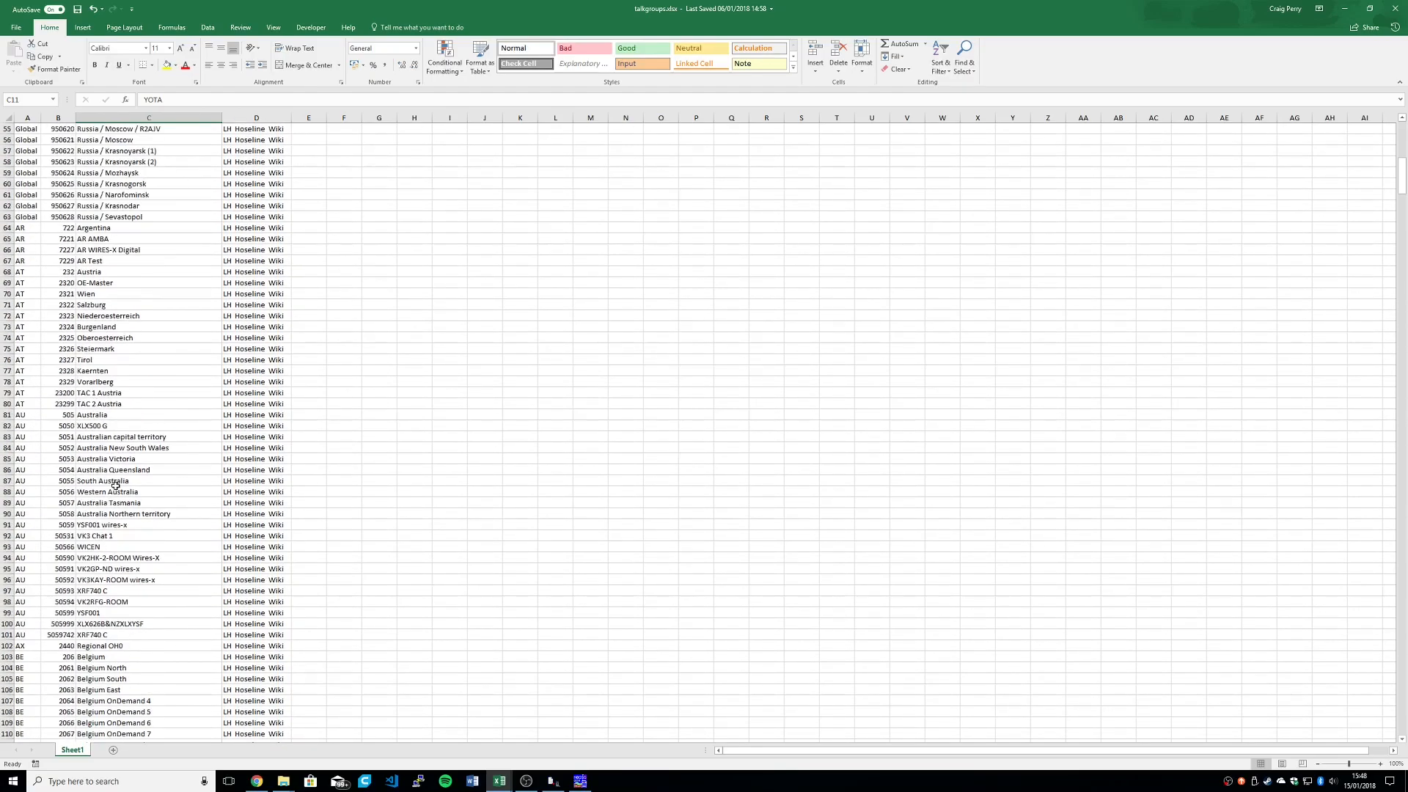
pyautogui.click(1396, 9)
# Step: Examine the private and group call types in contacts.csv by highlighting C1:C30, and clear the highlight
pyautogui.click(148, 295)
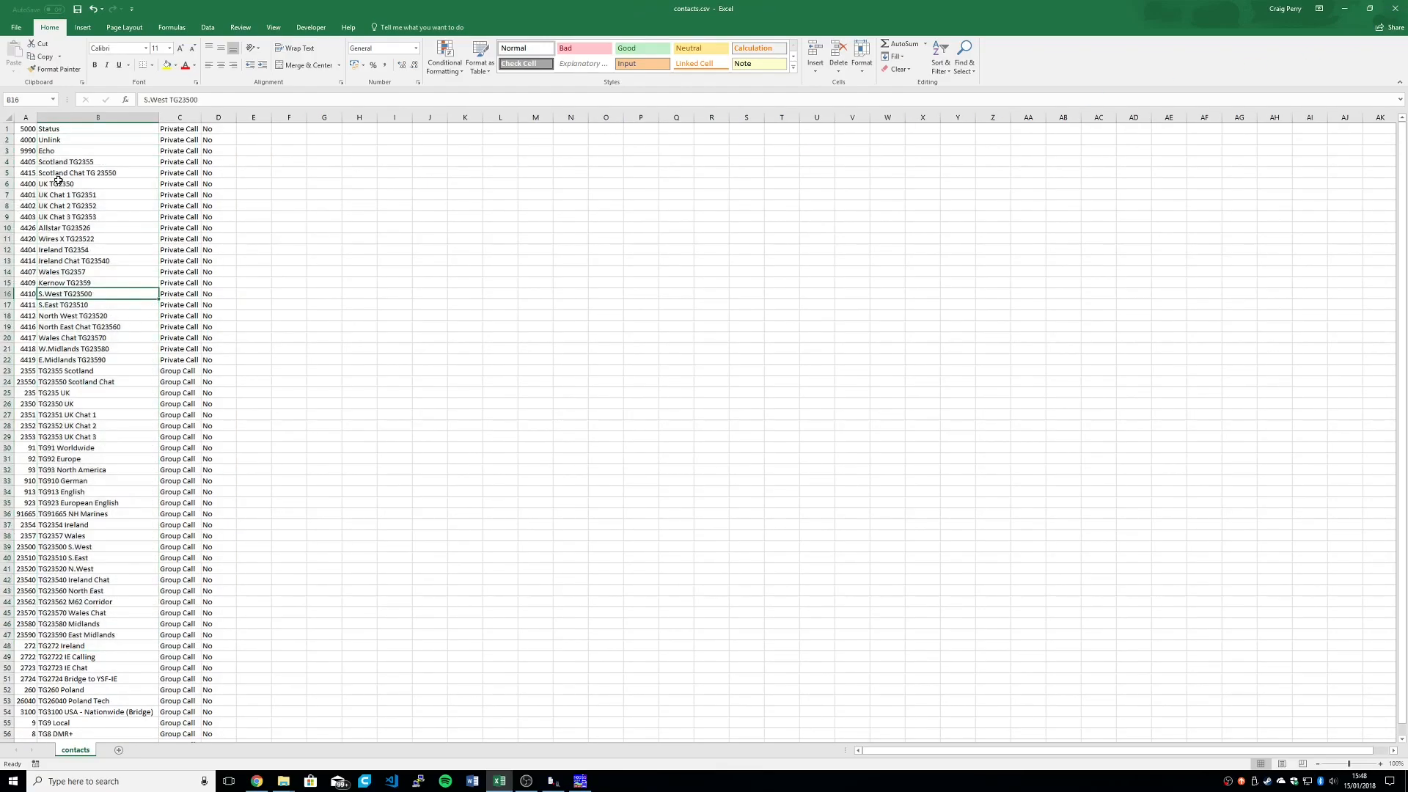
pyautogui.moveTo(182, 130); pyautogui.dragTo(192, 445)
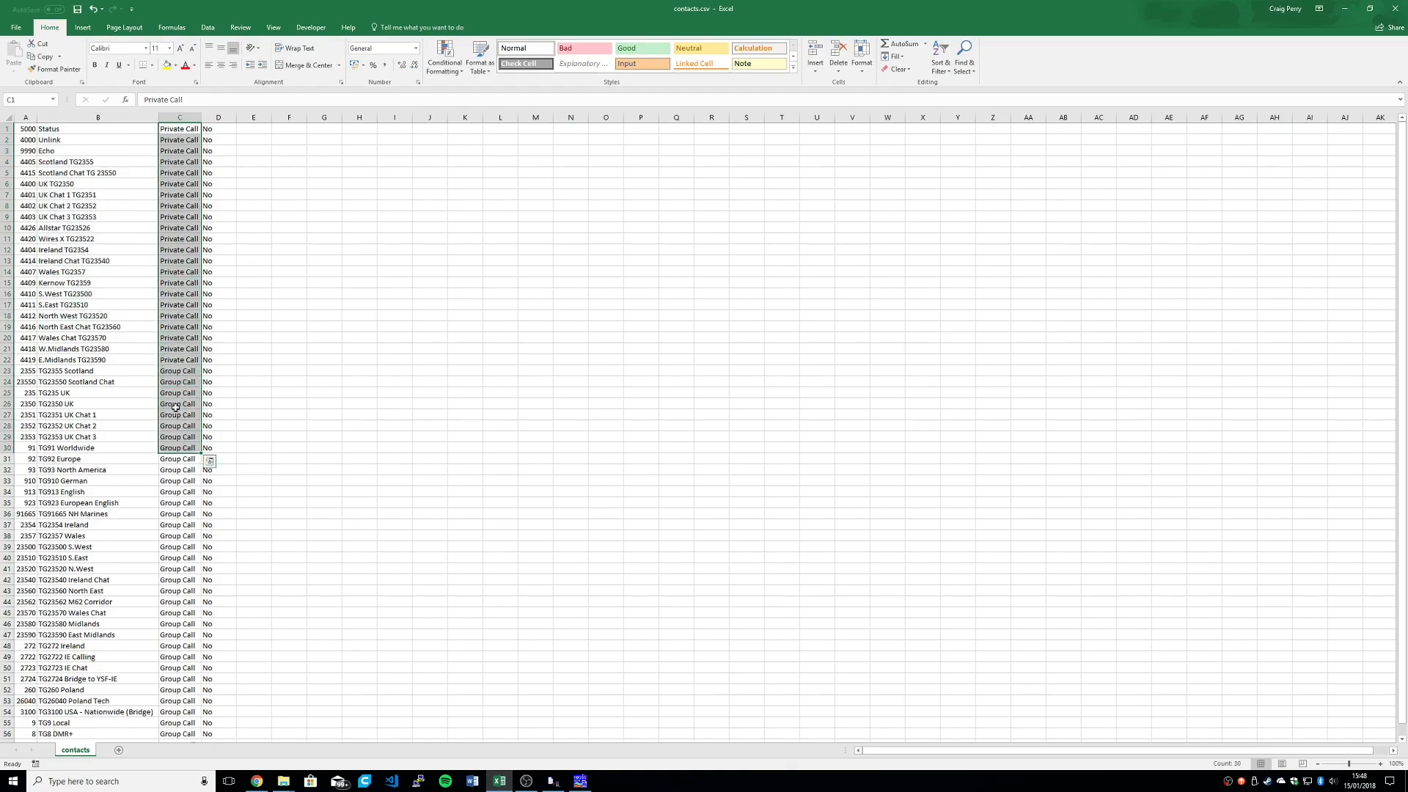
pyautogui.click(91, 481)
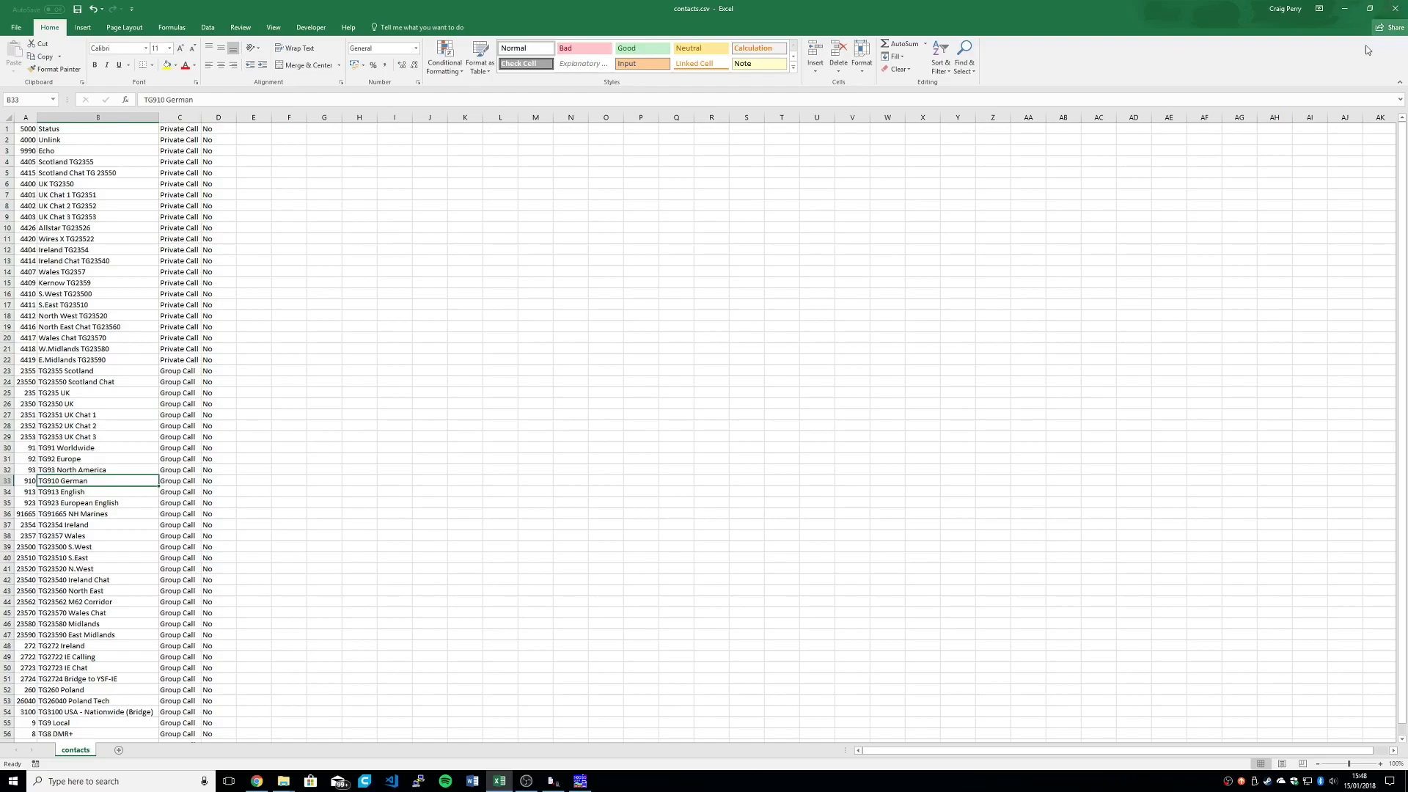
# Step: Switch to N0GSG DMR Contact Manager and show the contacts list with its CSV import and export options
pyautogui.moveTo(600, 786)
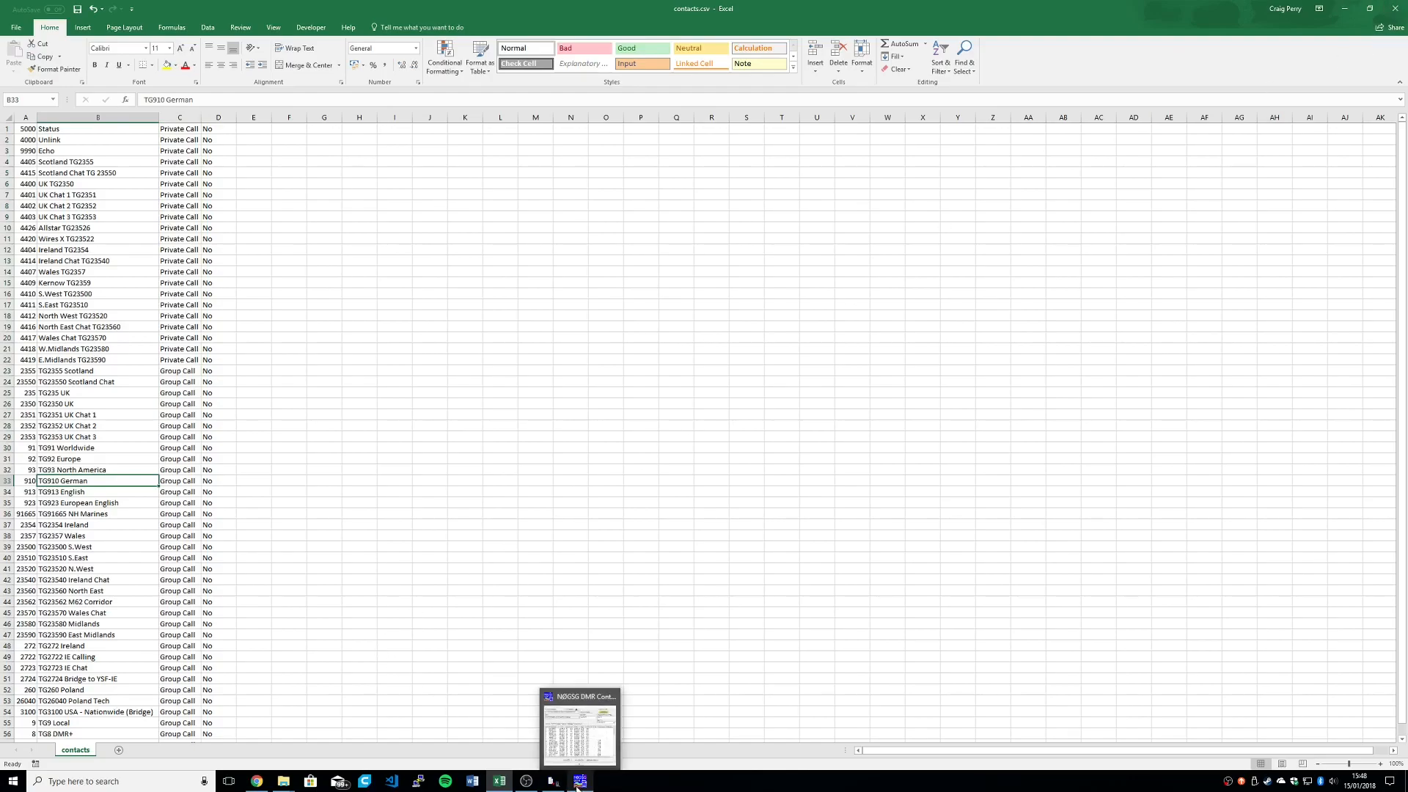
pyautogui.click(587, 734)
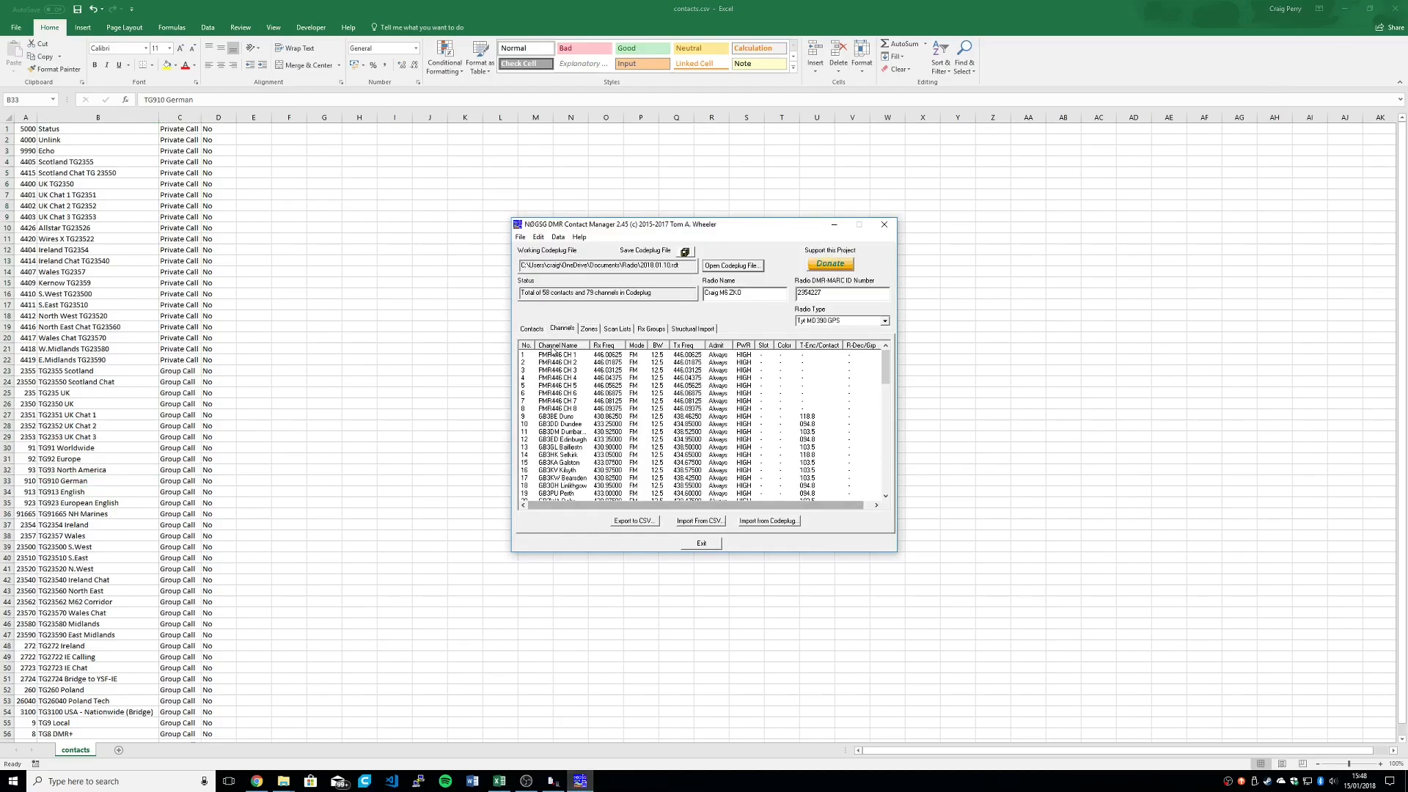
pyautogui.click(532, 331)
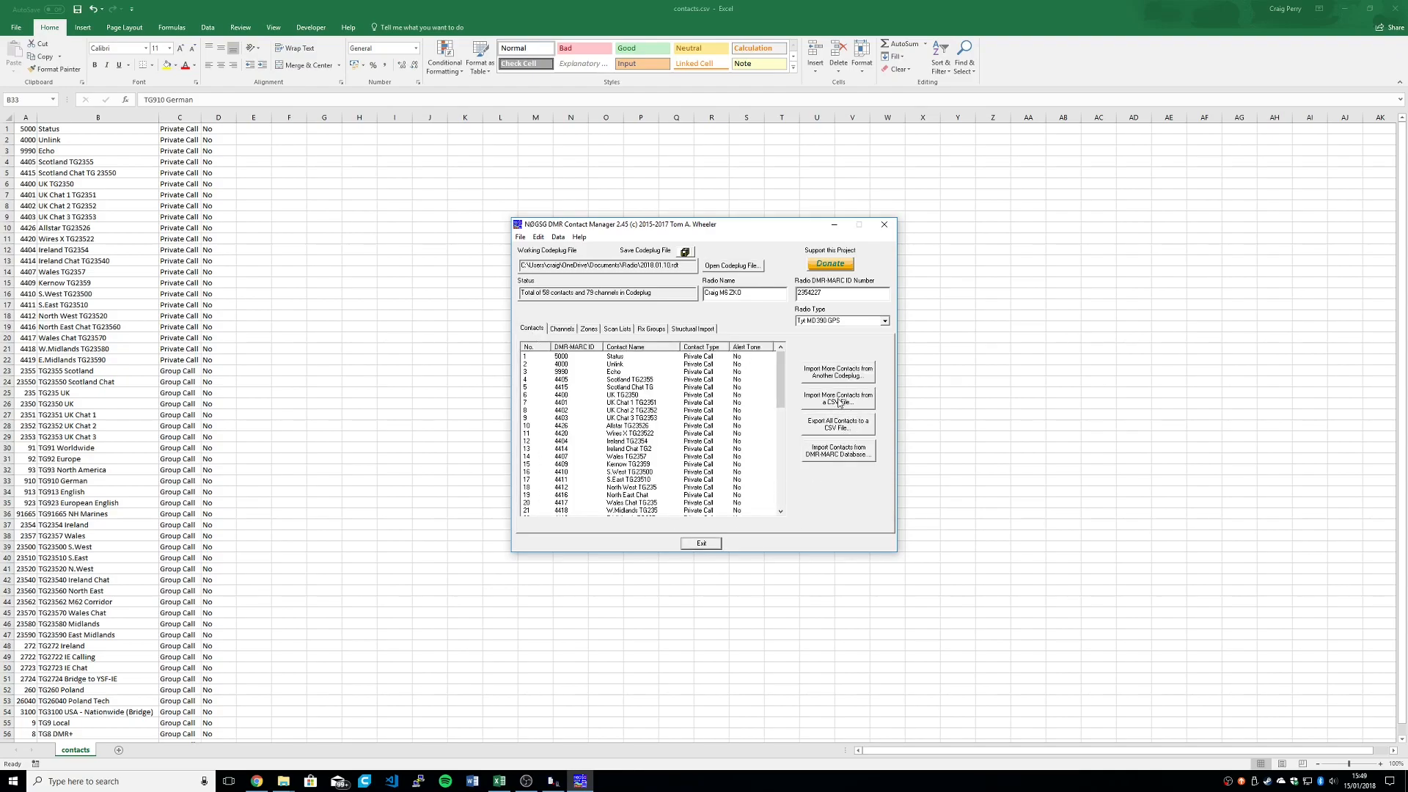
pyautogui.click(713, 467)
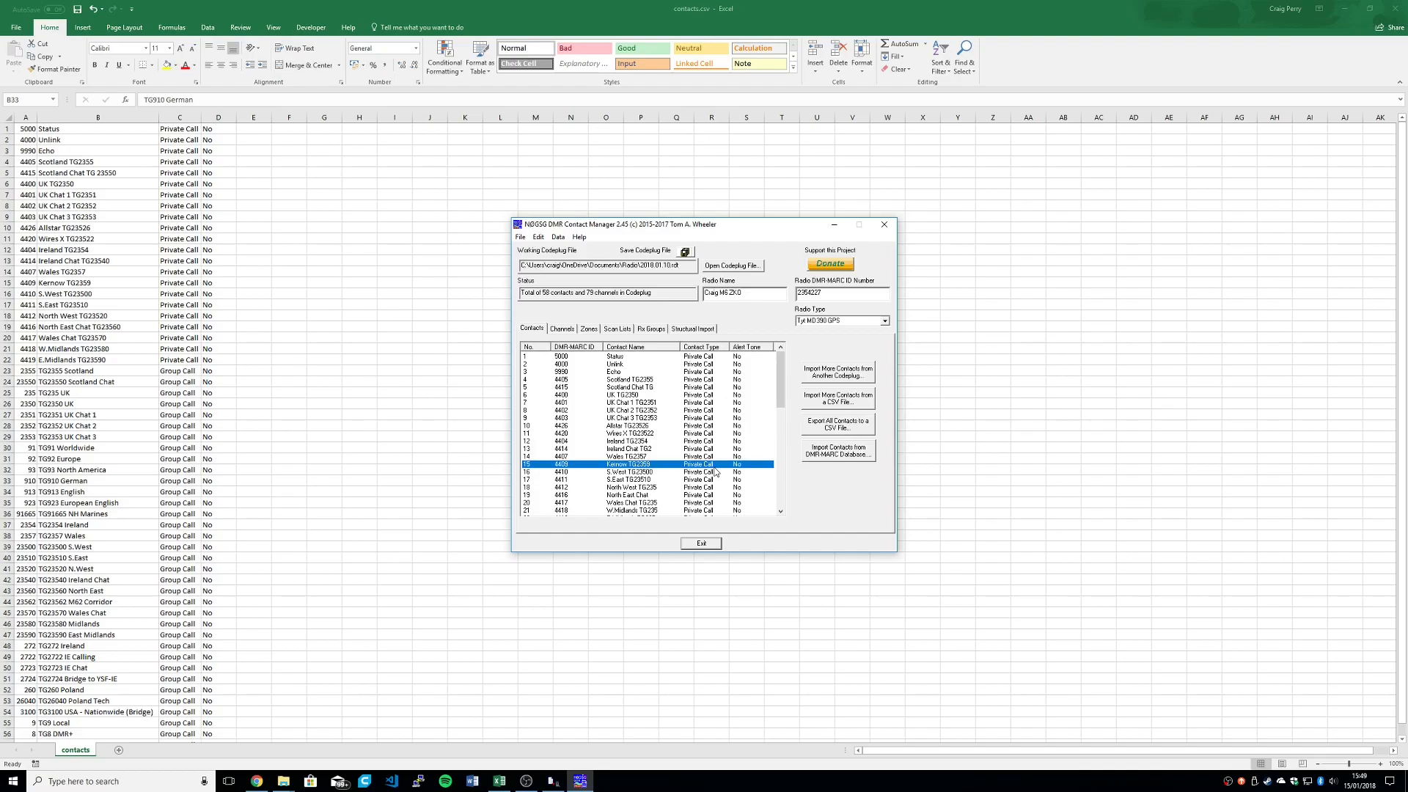
# Step: Select the contacts from Status to S.East TG23510, view the actions available for them, and dismiss these without applying any
pyautogui.click(622, 358)
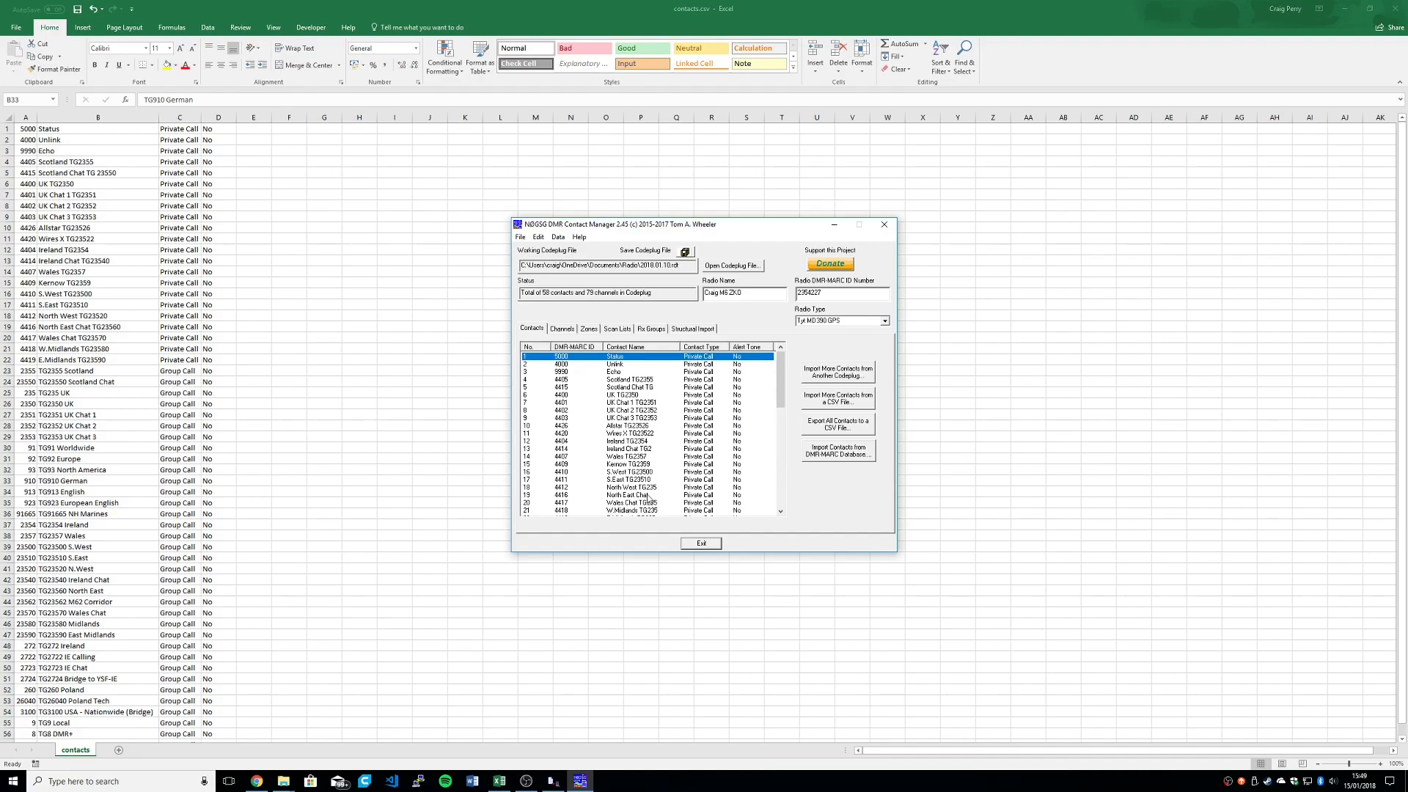
pyautogui.keyDown('shift'); pyautogui.click(647, 481); pyautogui.keyUp('shift')
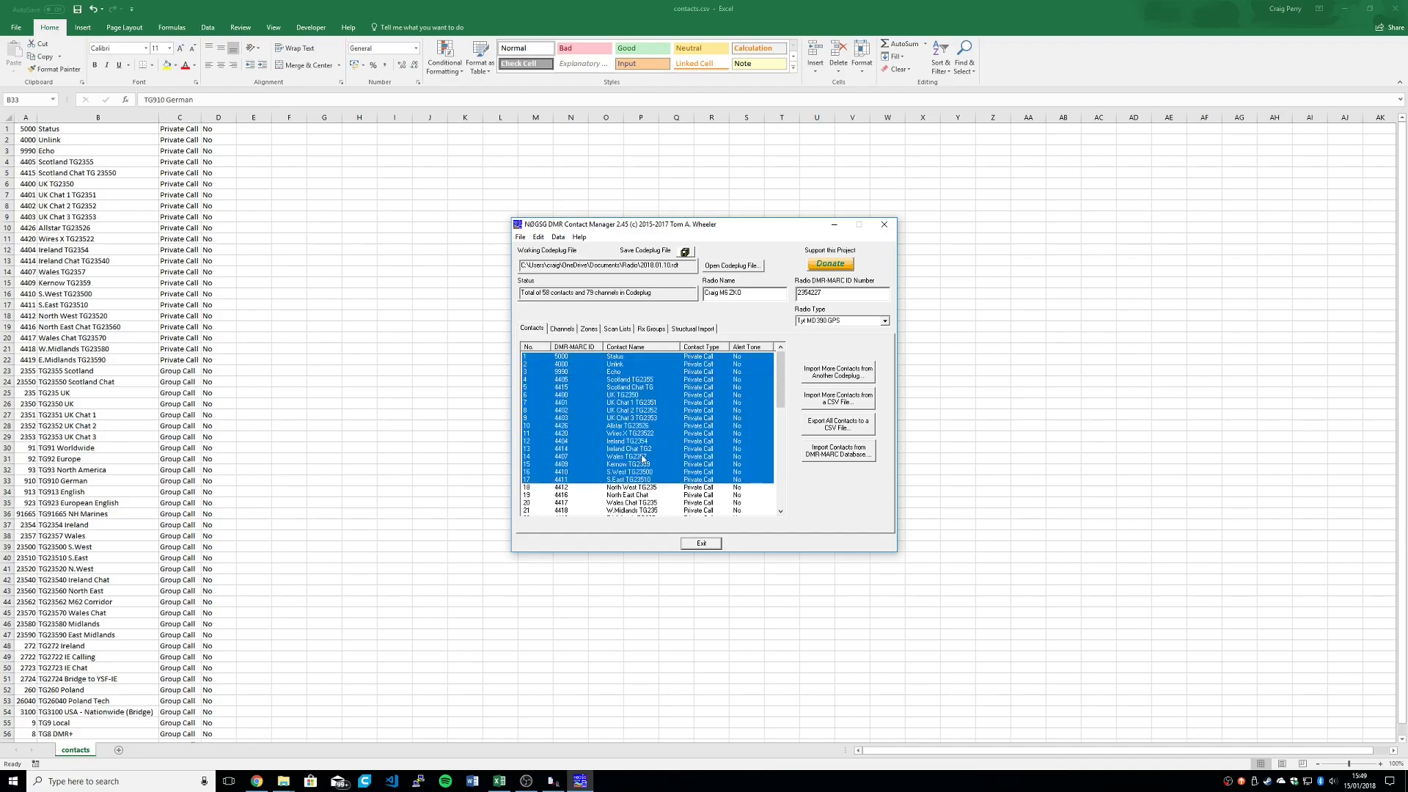
pyautogui.rightClick(642, 450)
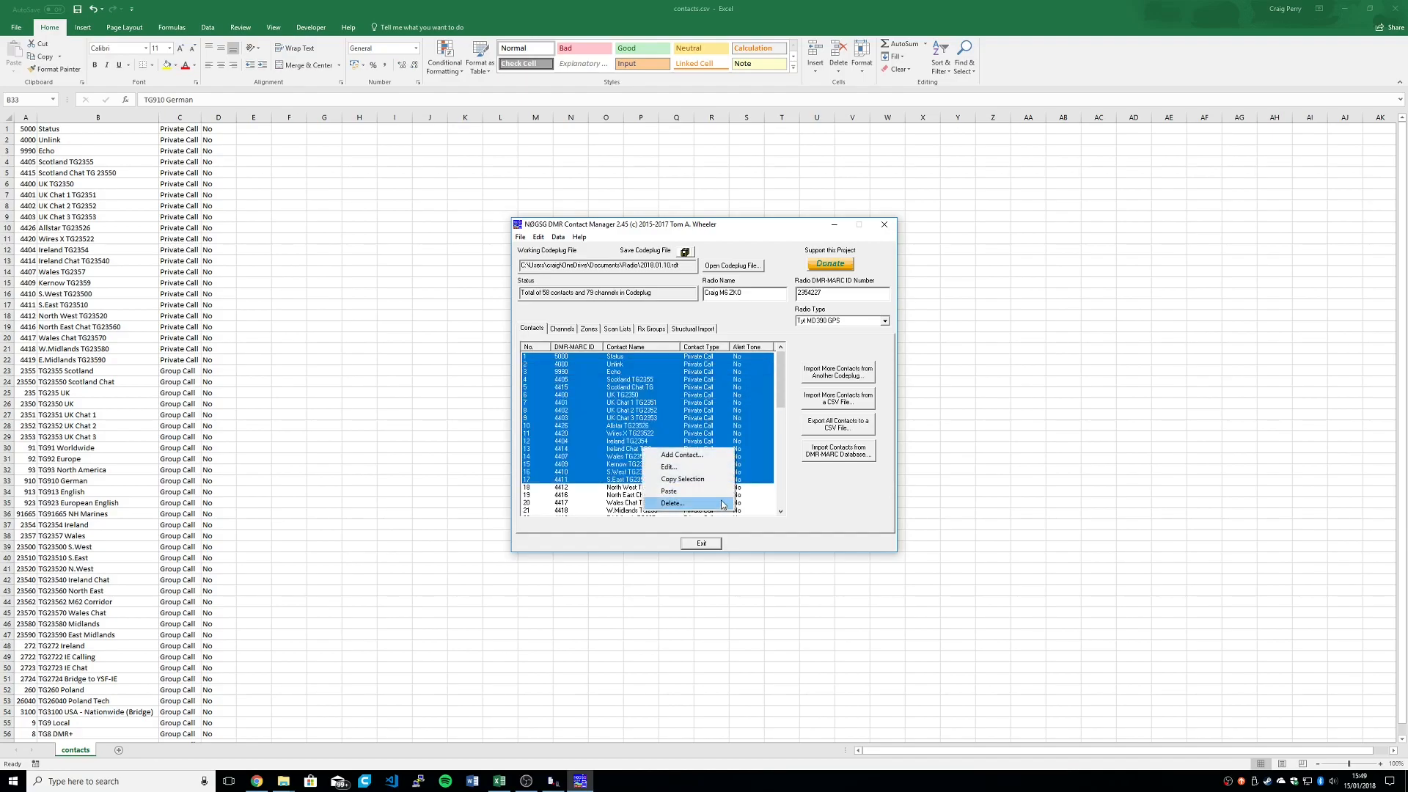
pyautogui.click(798, 500)
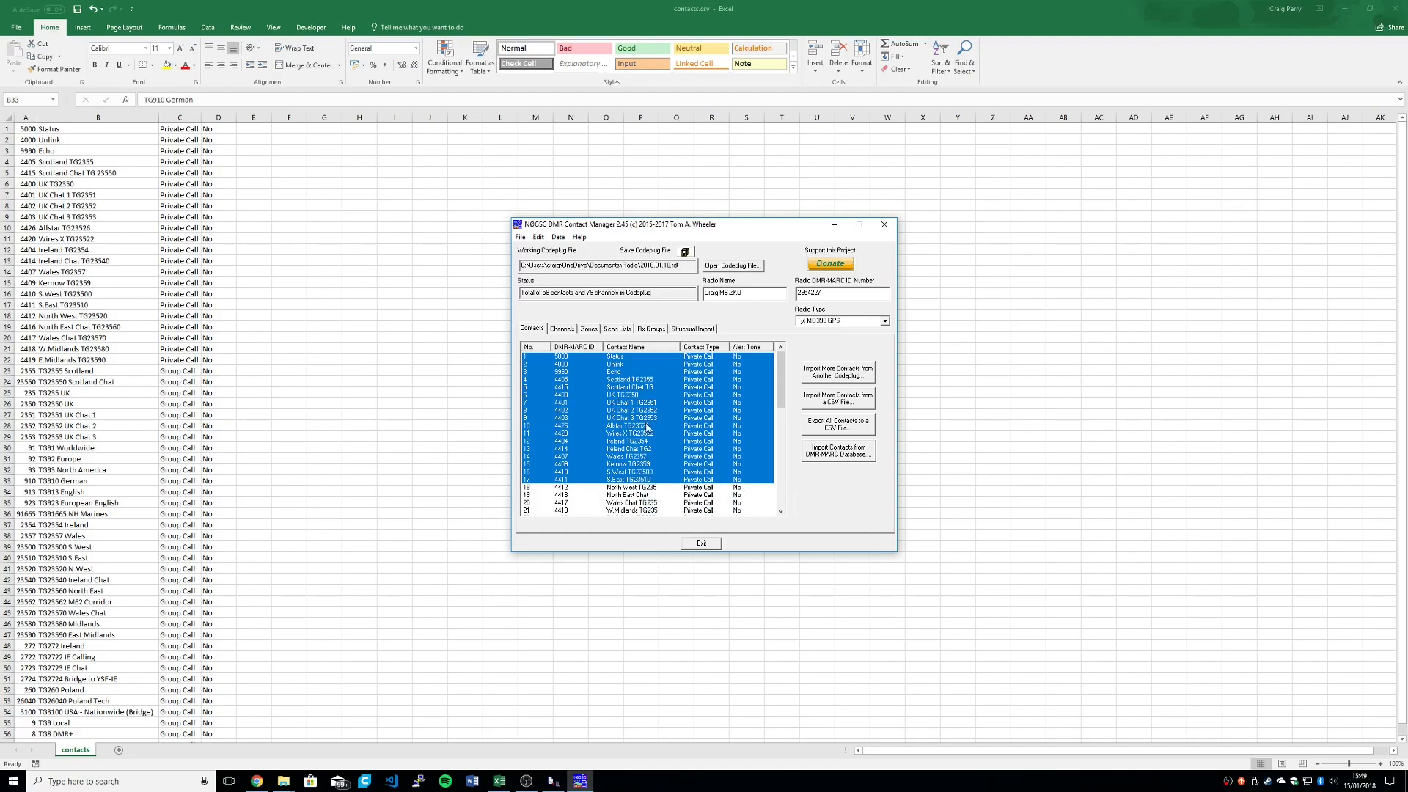
pyautogui.click(708, 372)
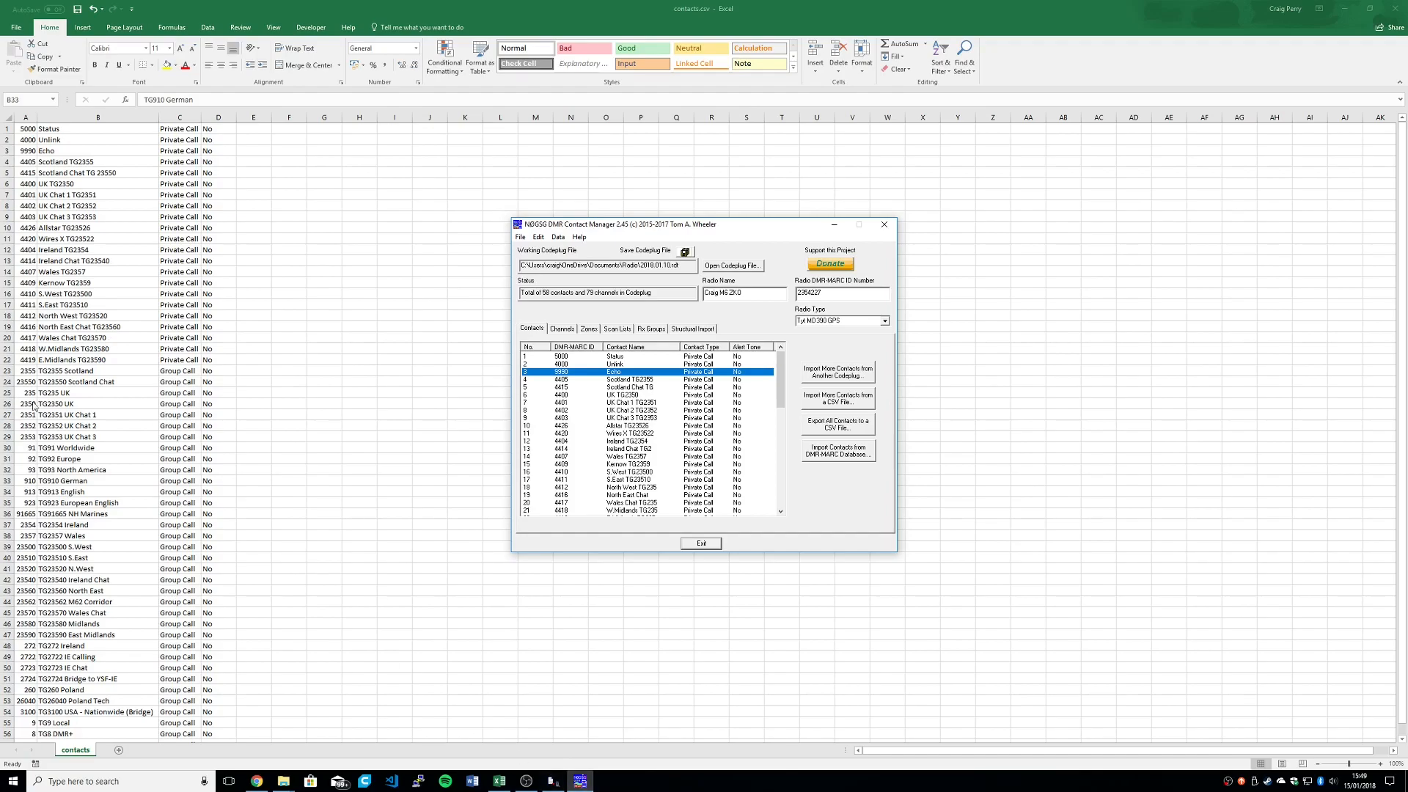
# Step: Switch back to CPS MD380G, view the GB3WA Dalry channel details, and look through the channel list
pyautogui.click(500, 782)
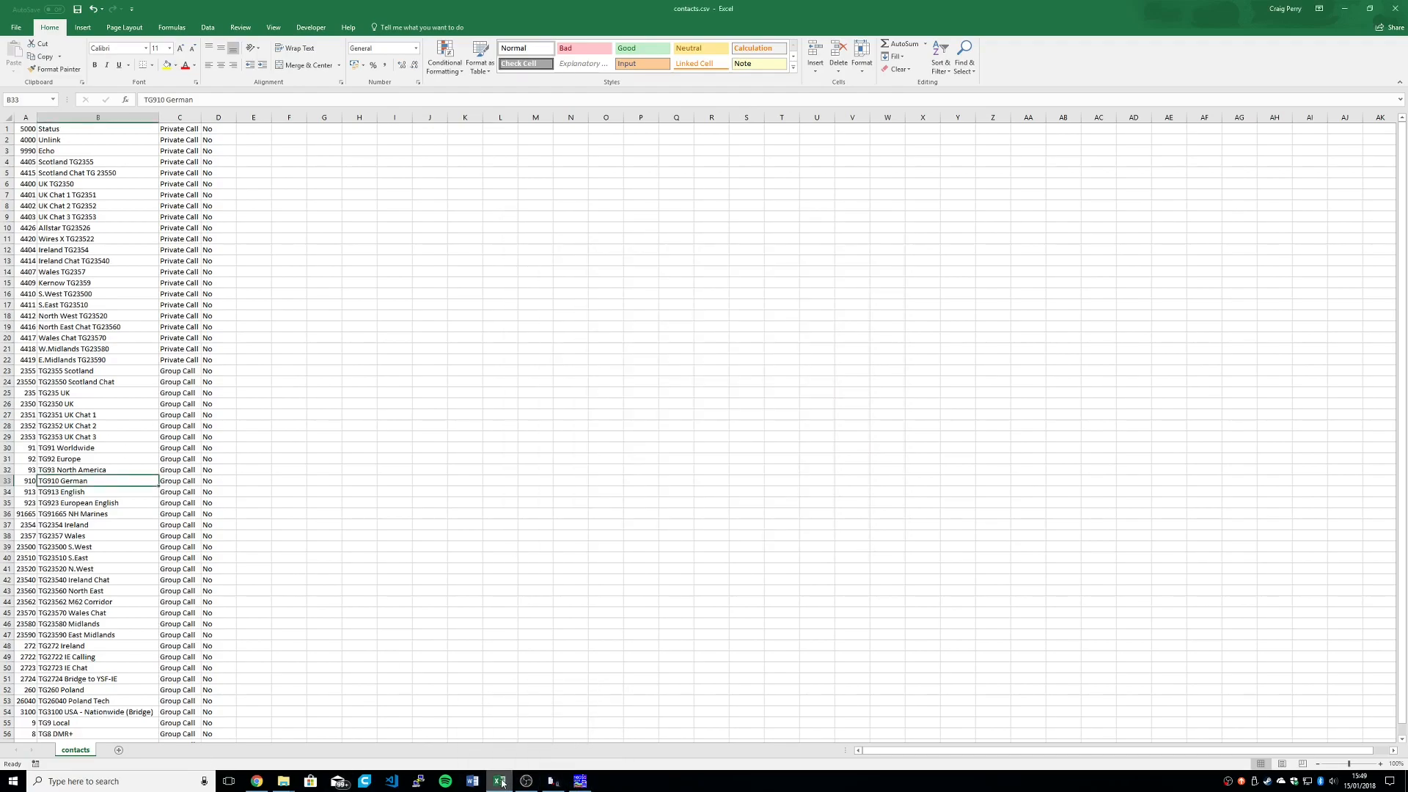
pyautogui.click(553, 782)
pyautogui.click(66, 450)
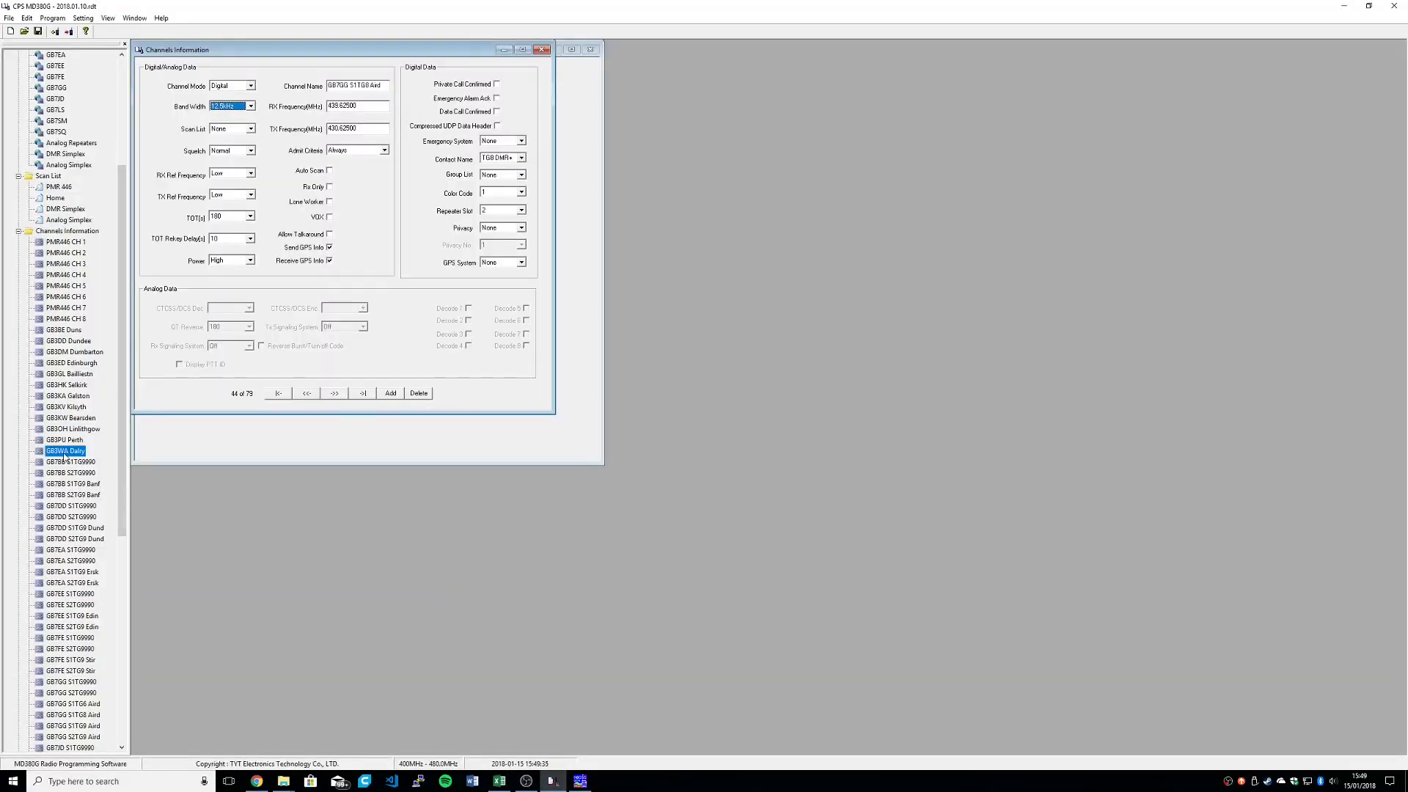
pyautogui.scroll(-6, 66, 524)
pyautogui.scroll(2, 64, 531)
pyautogui.scroll(2, 64, 528)
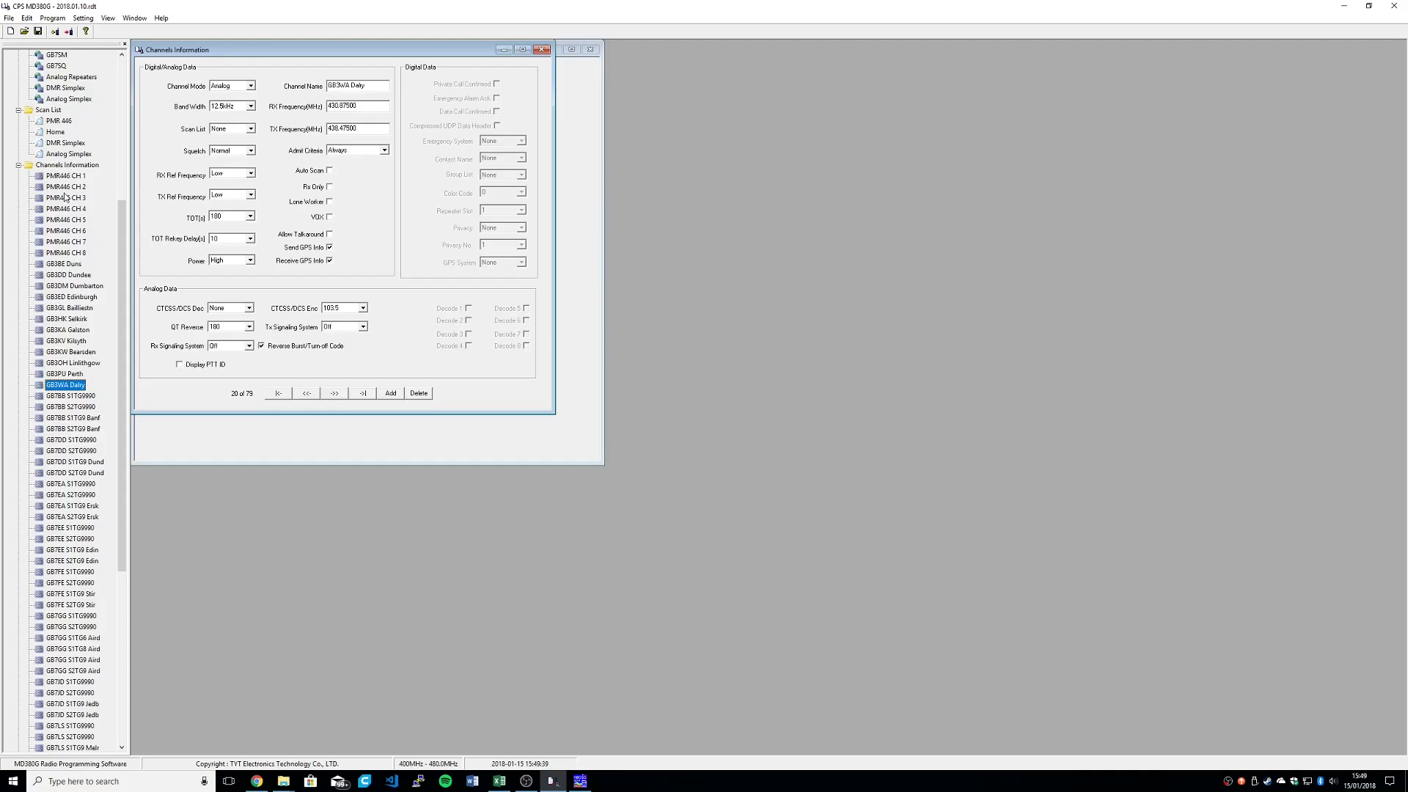
pyautogui.scroll(-4, 79, 498)
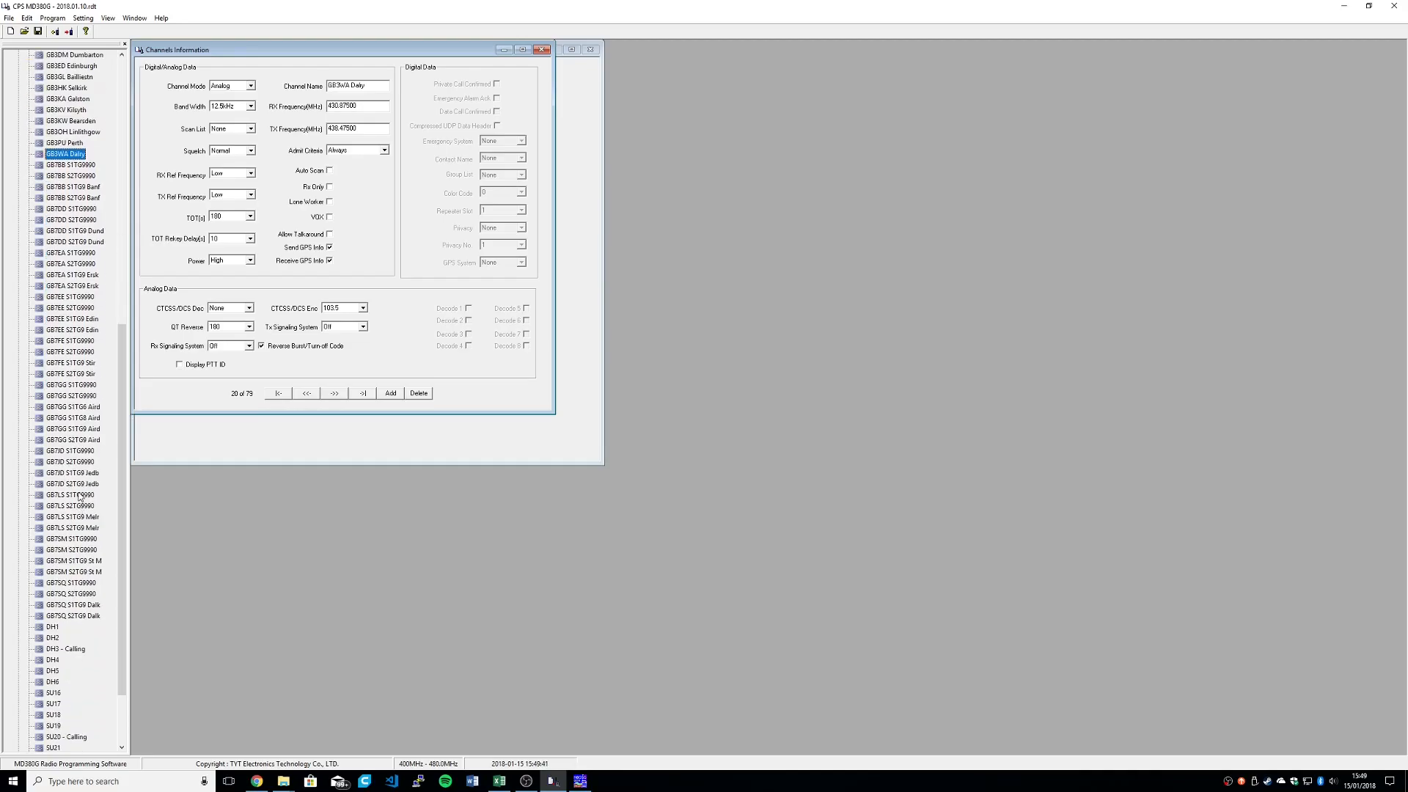
# Step: View the actions available for the GB3DM Dumbarton channel, dismiss them without applying any, and show the GB3ED Edinburgh channel details
pyautogui.scroll(7, 79, 497)
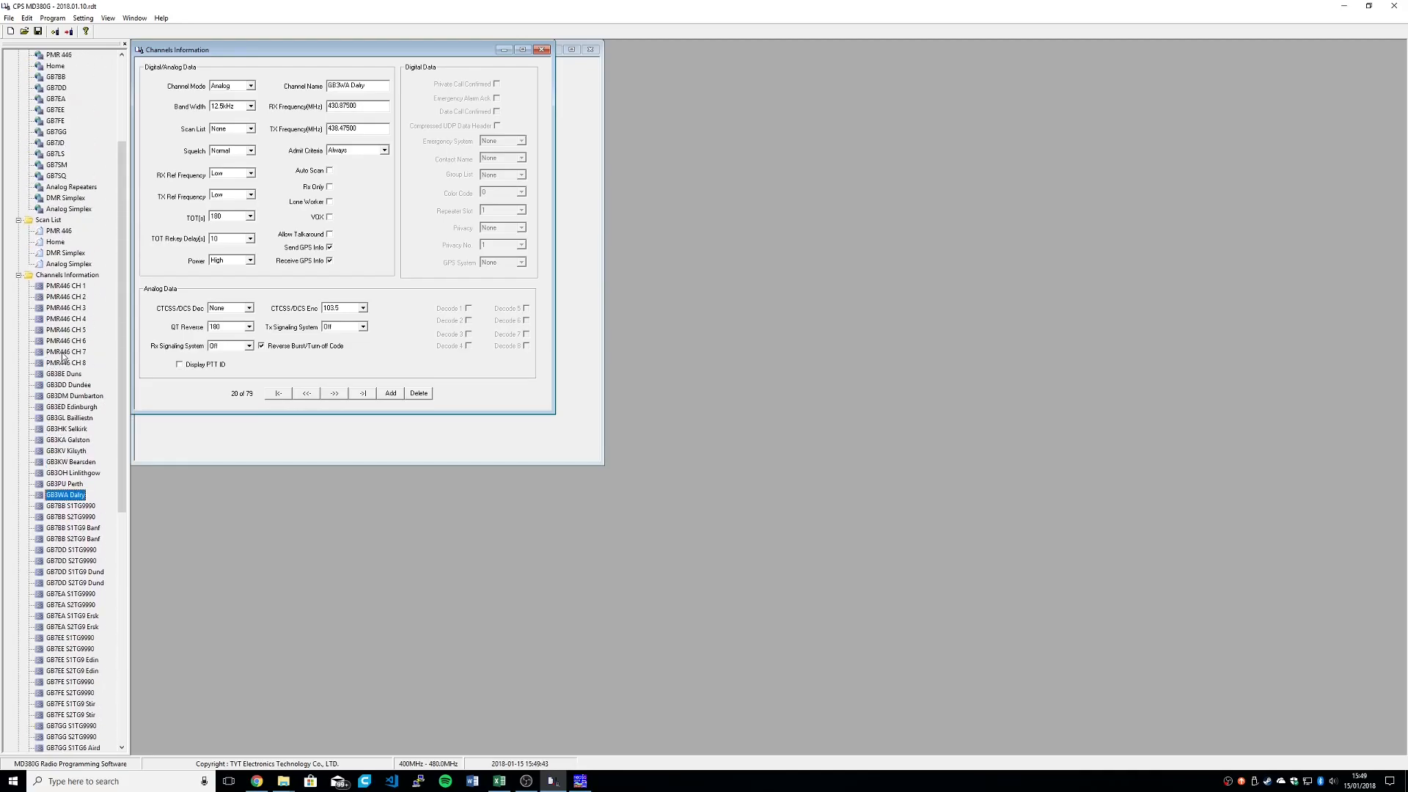
pyautogui.click(65, 397)
pyautogui.rightClick(65, 396)
pyautogui.rightClick(82, 399)
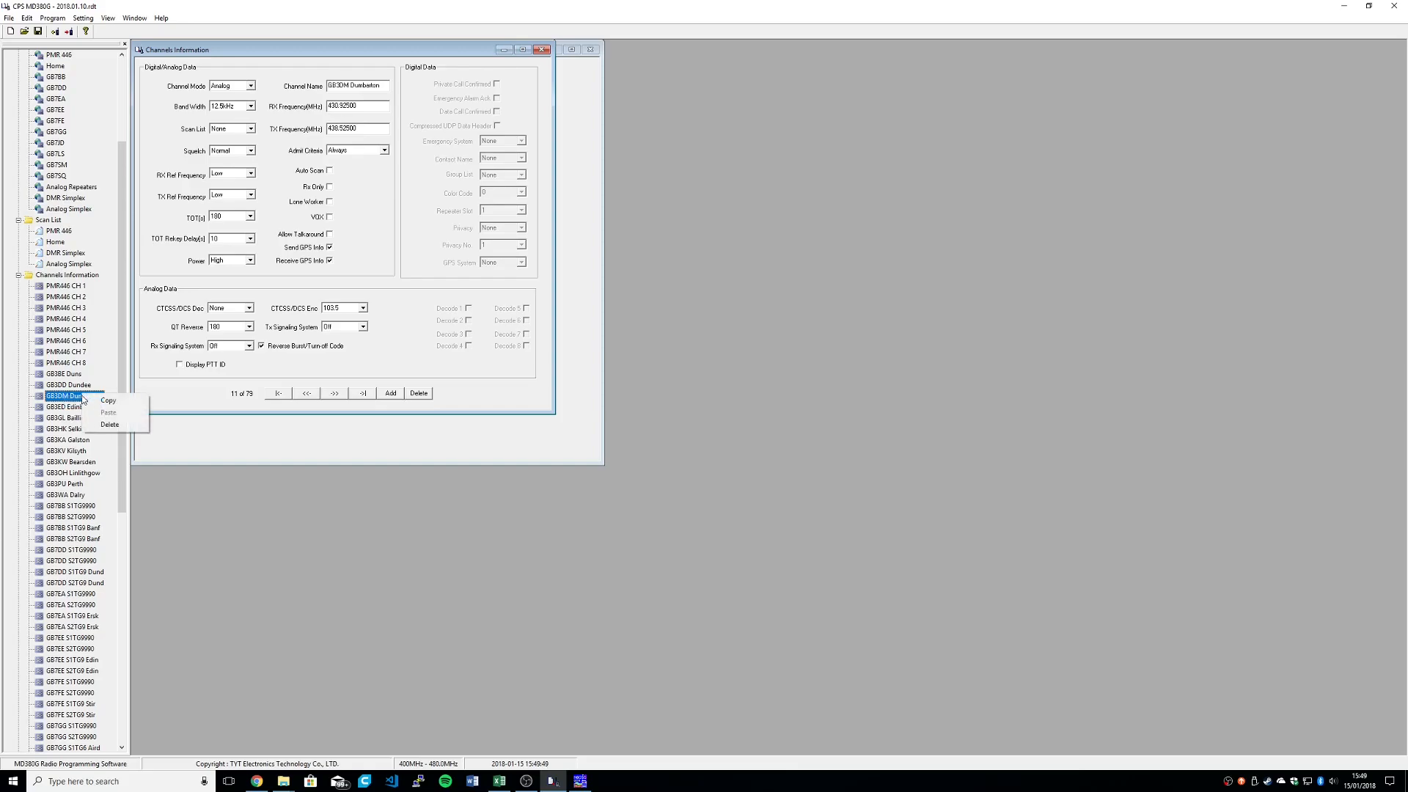
pyautogui.click(65, 407)
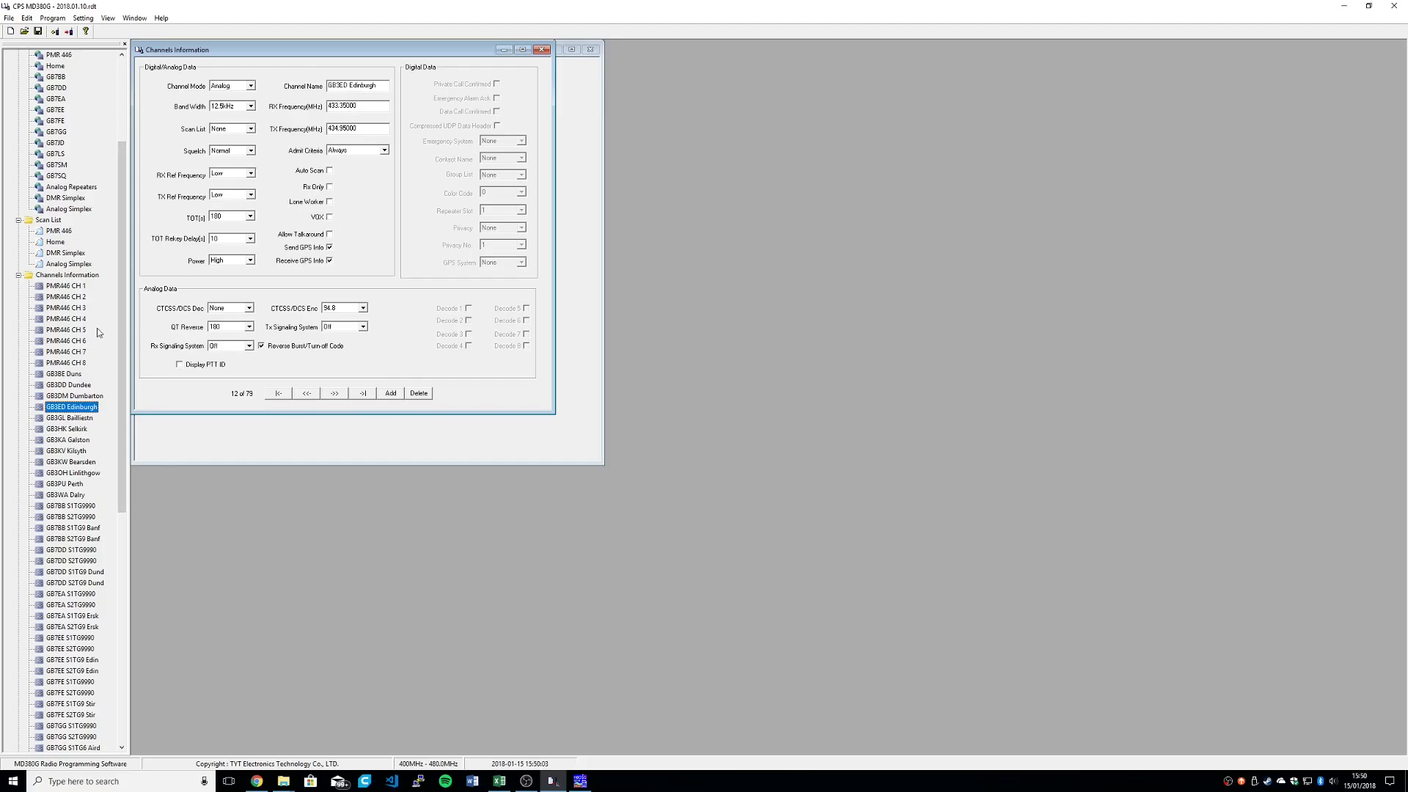
# Step: View the PMR446 CH 1 and PMR446 CH 8 channel details, and look through the rest of the channel list
pyautogui.click(60, 287)
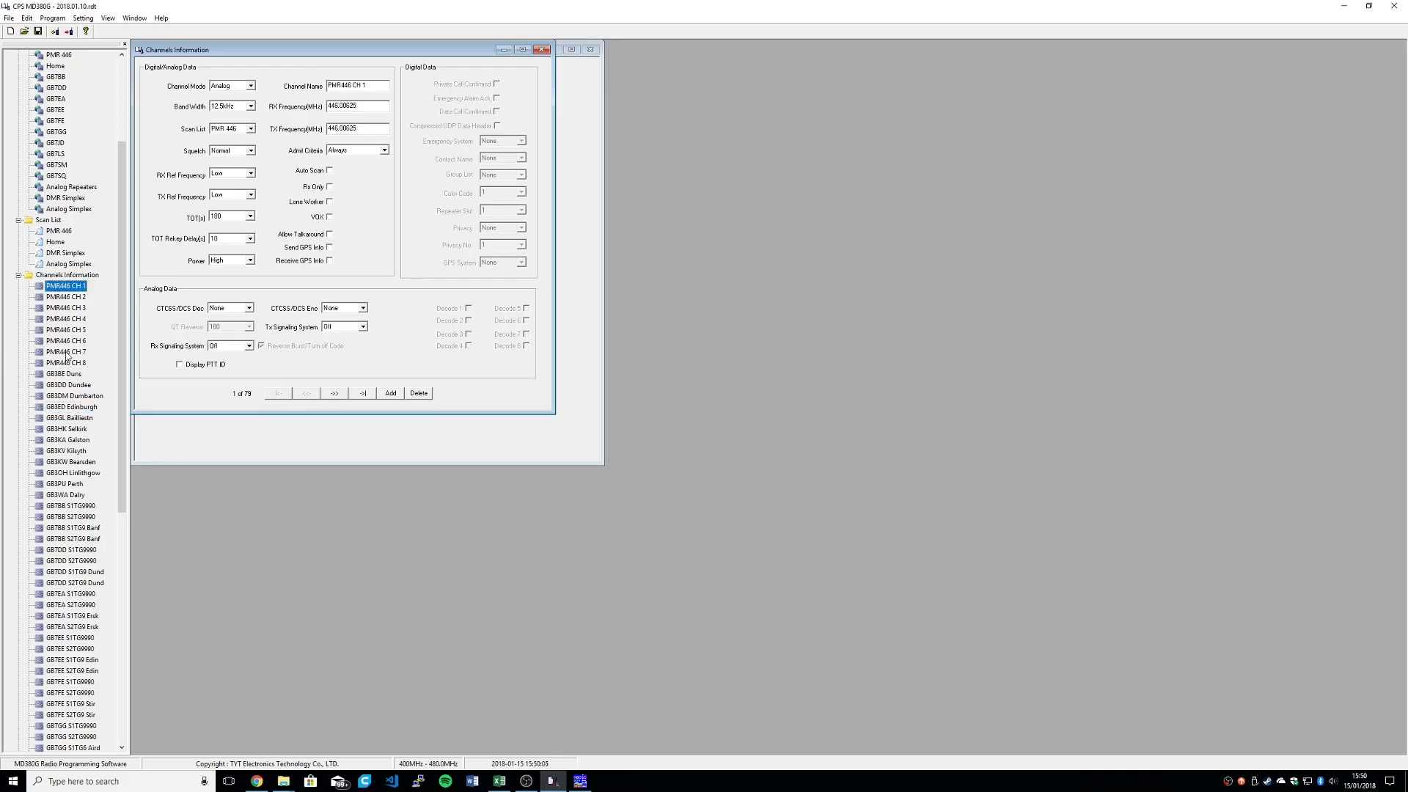
pyautogui.click(73, 364)
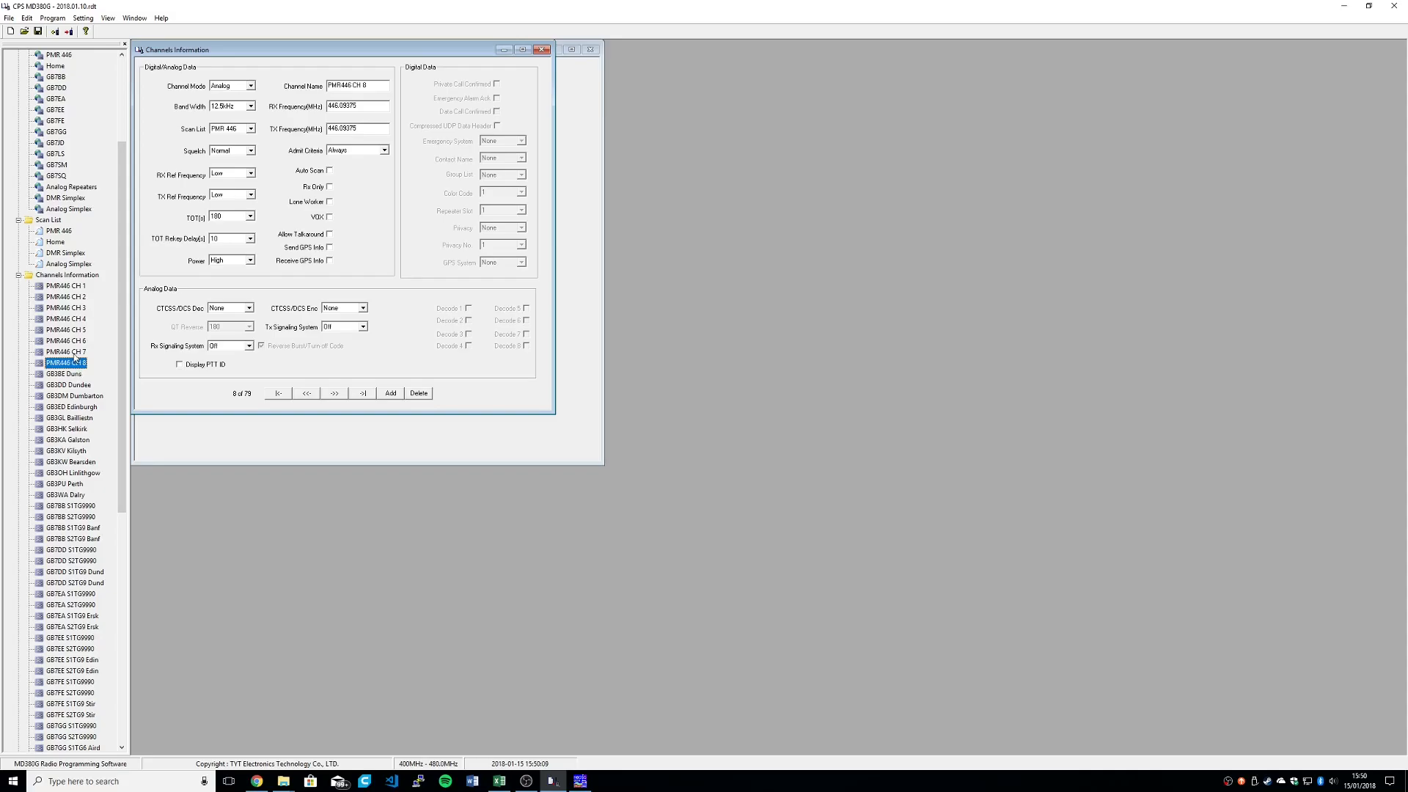
pyautogui.scroll(-13, 73, 520)
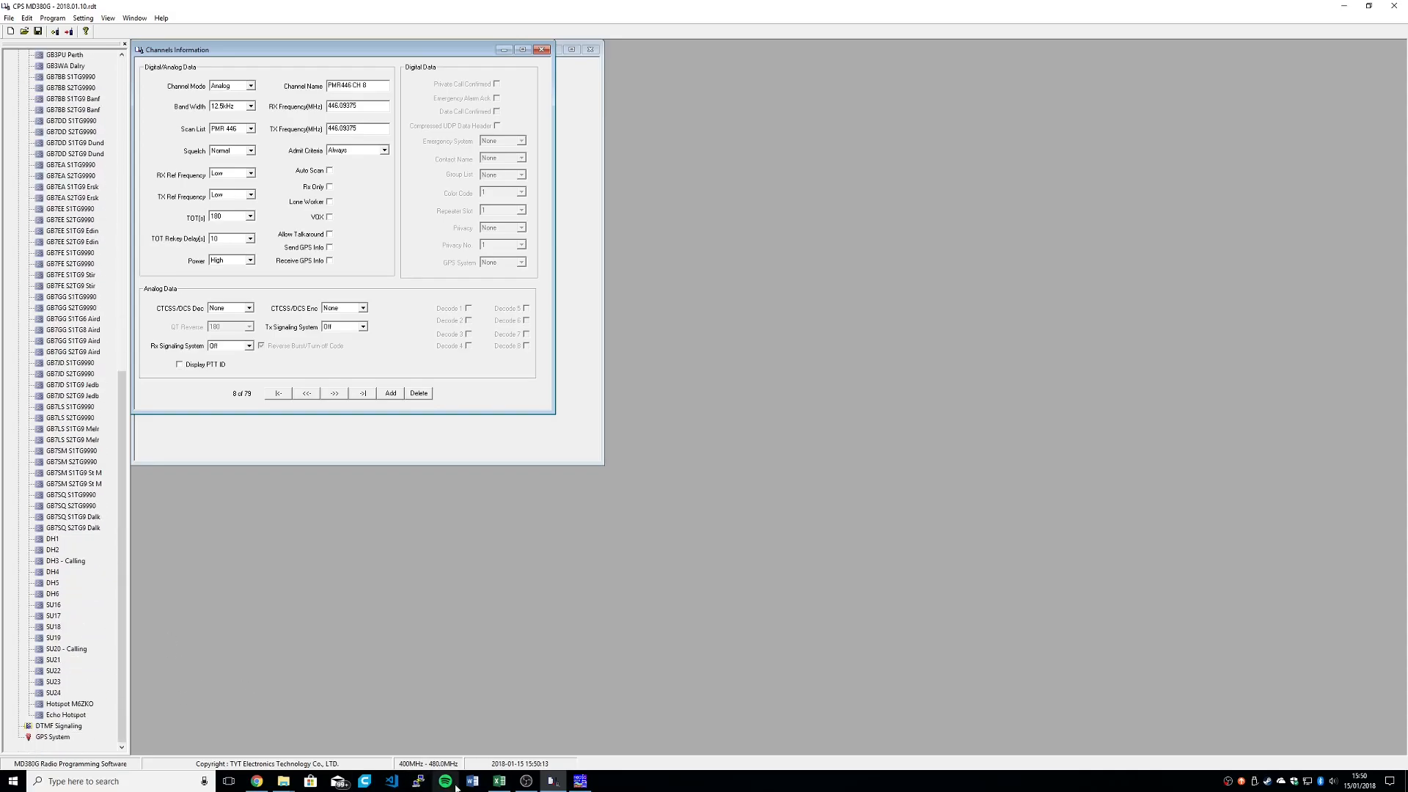
# Step: Open channels.csv from the Codeplug Builder folder in Excel and autofit column A to the channel names
pyautogui.click(498, 774)
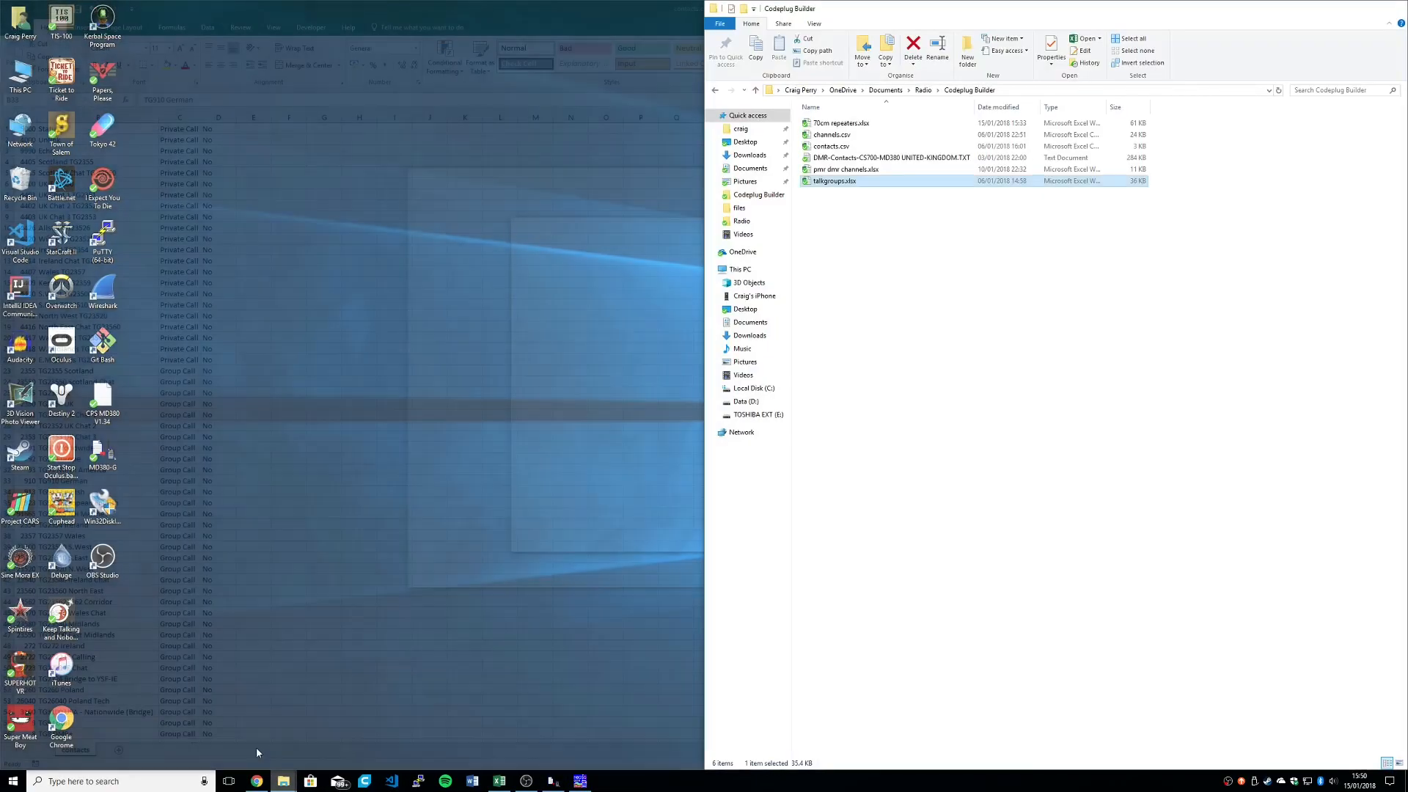
pyautogui.click(256, 762)
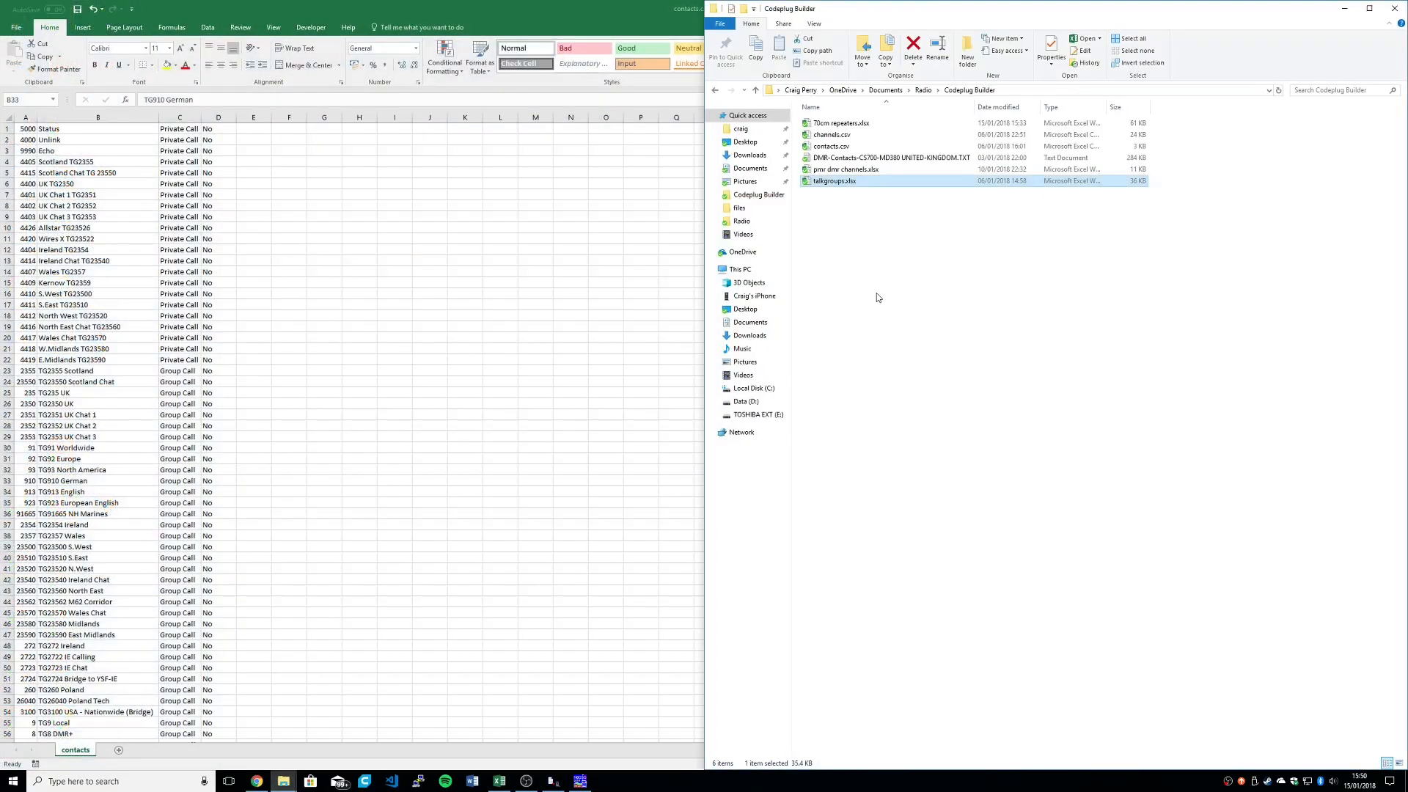
pyautogui.doubleClick(858, 136)
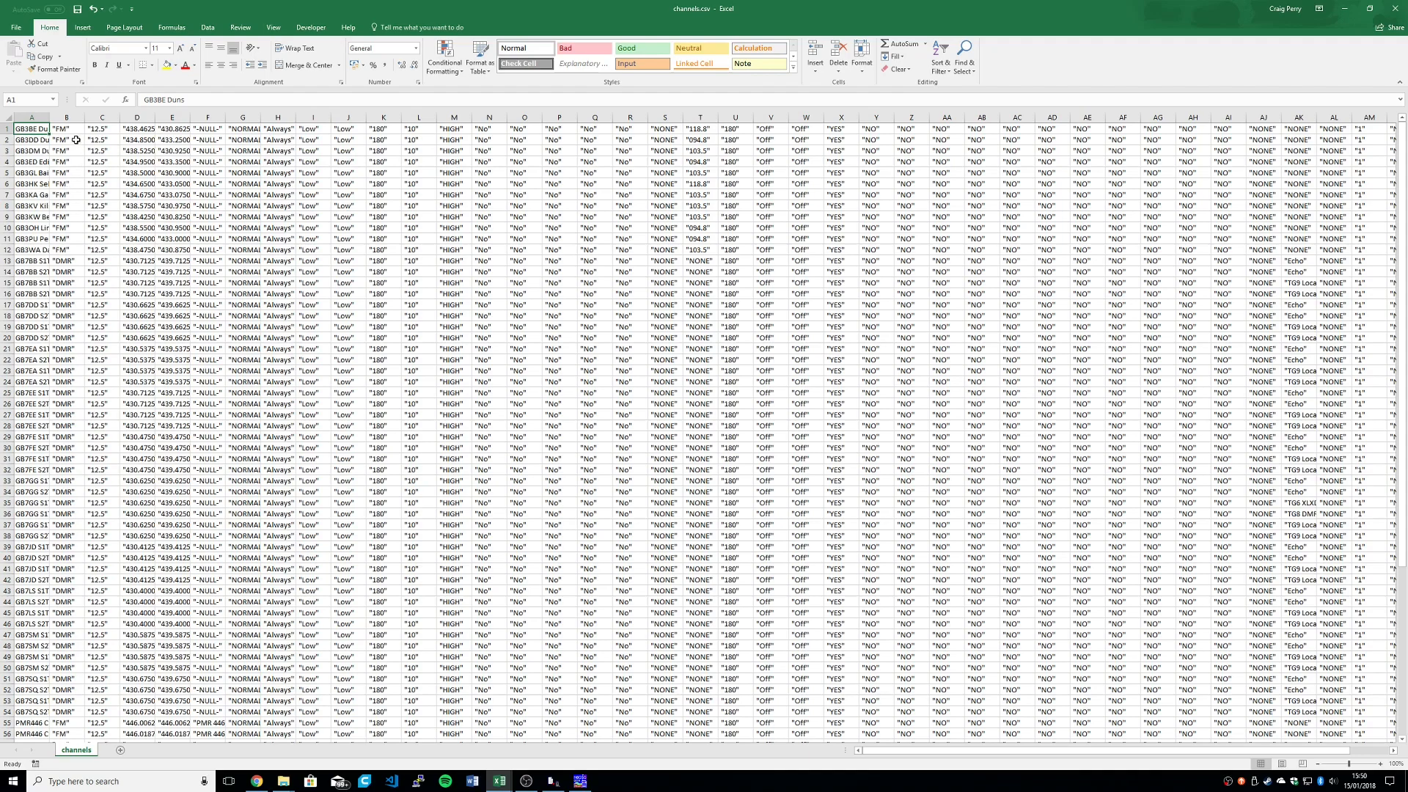
pyautogui.doubleClick(51, 121)
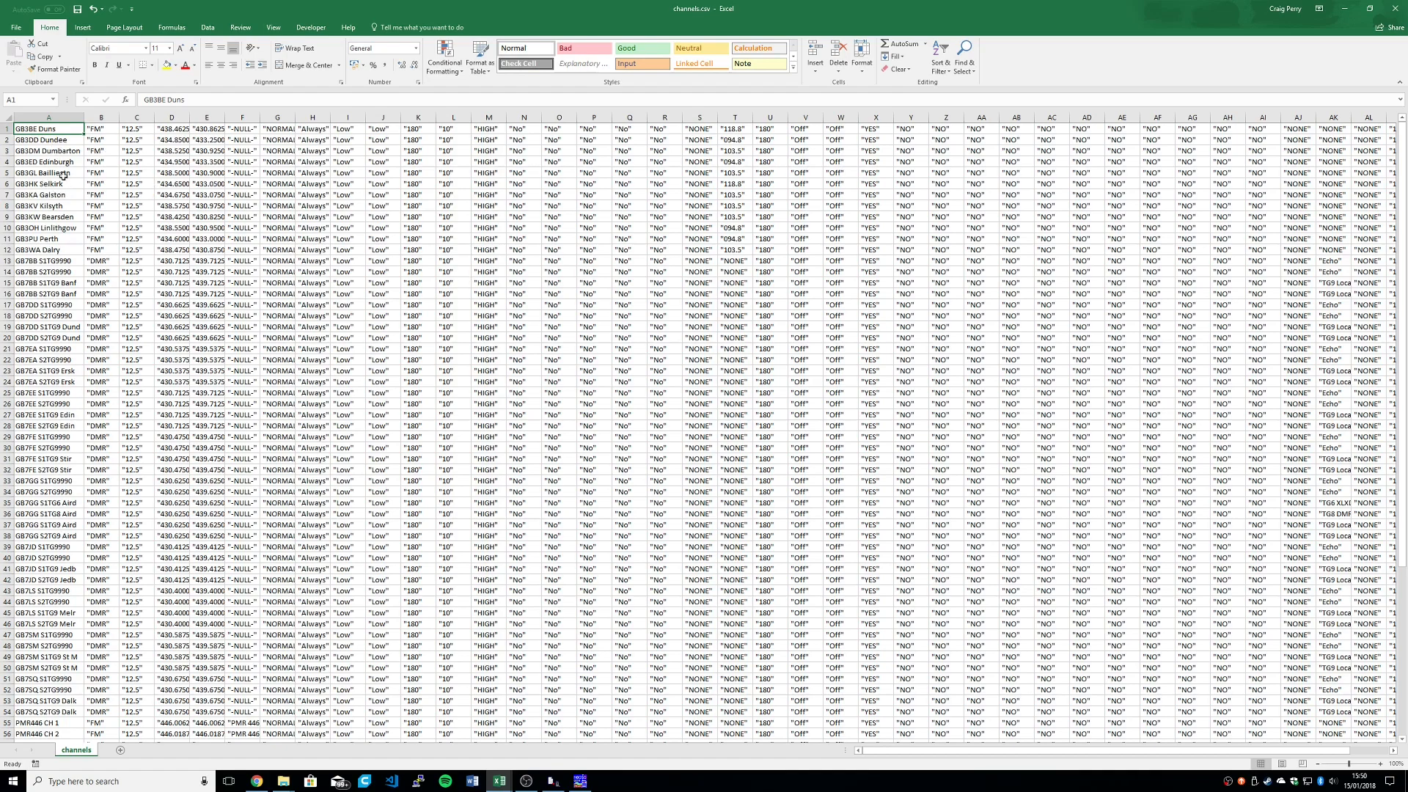
# Step: Examine the channel names in column A by highlighting A10:A49 and A1:A42, and clear the highlight
pyautogui.moveTo(48, 227); pyautogui.dragTo(47, 473)
pyautogui.moveTo(40, 610); pyautogui.dragTo(40, 657)
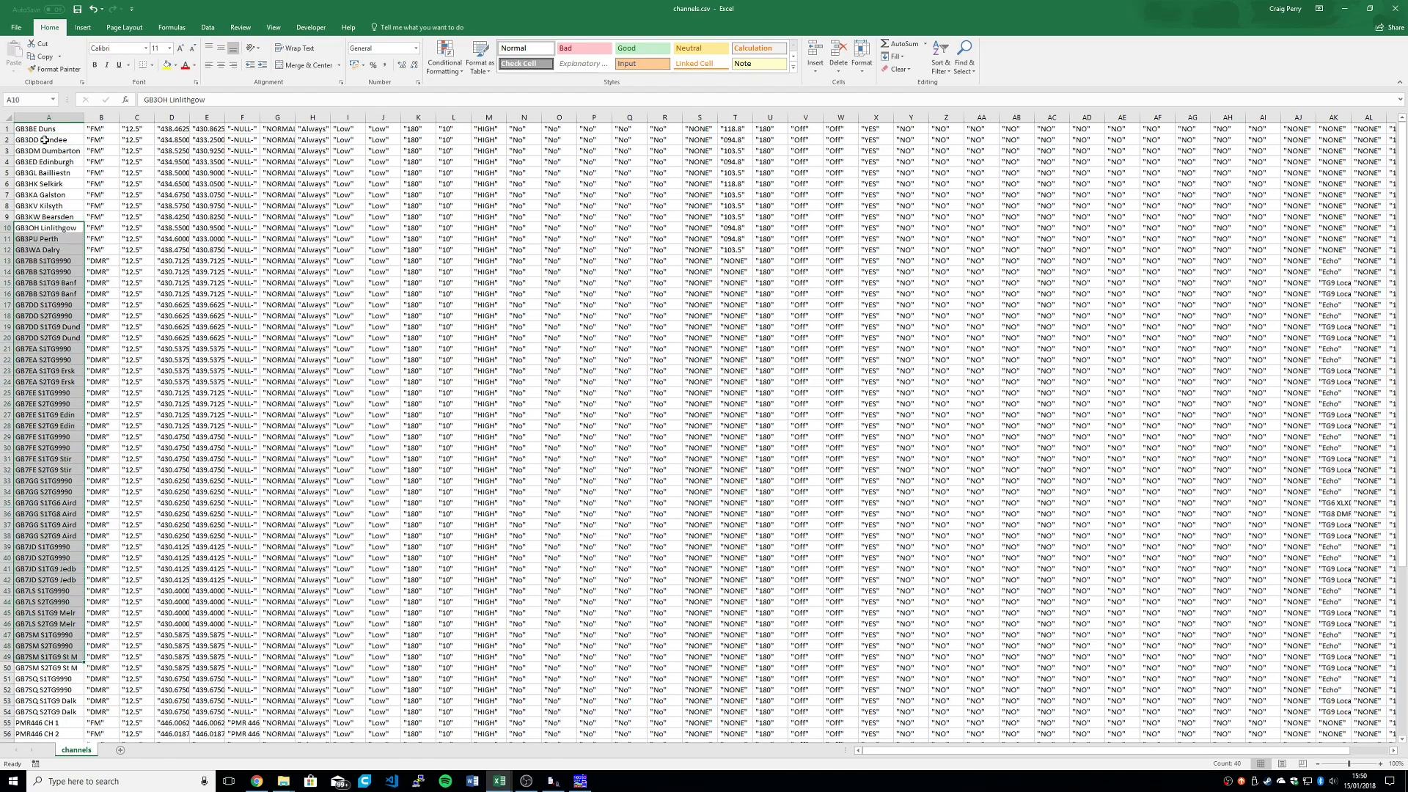
pyautogui.moveTo(48, 130); pyautogui.dragTo(31, 578)
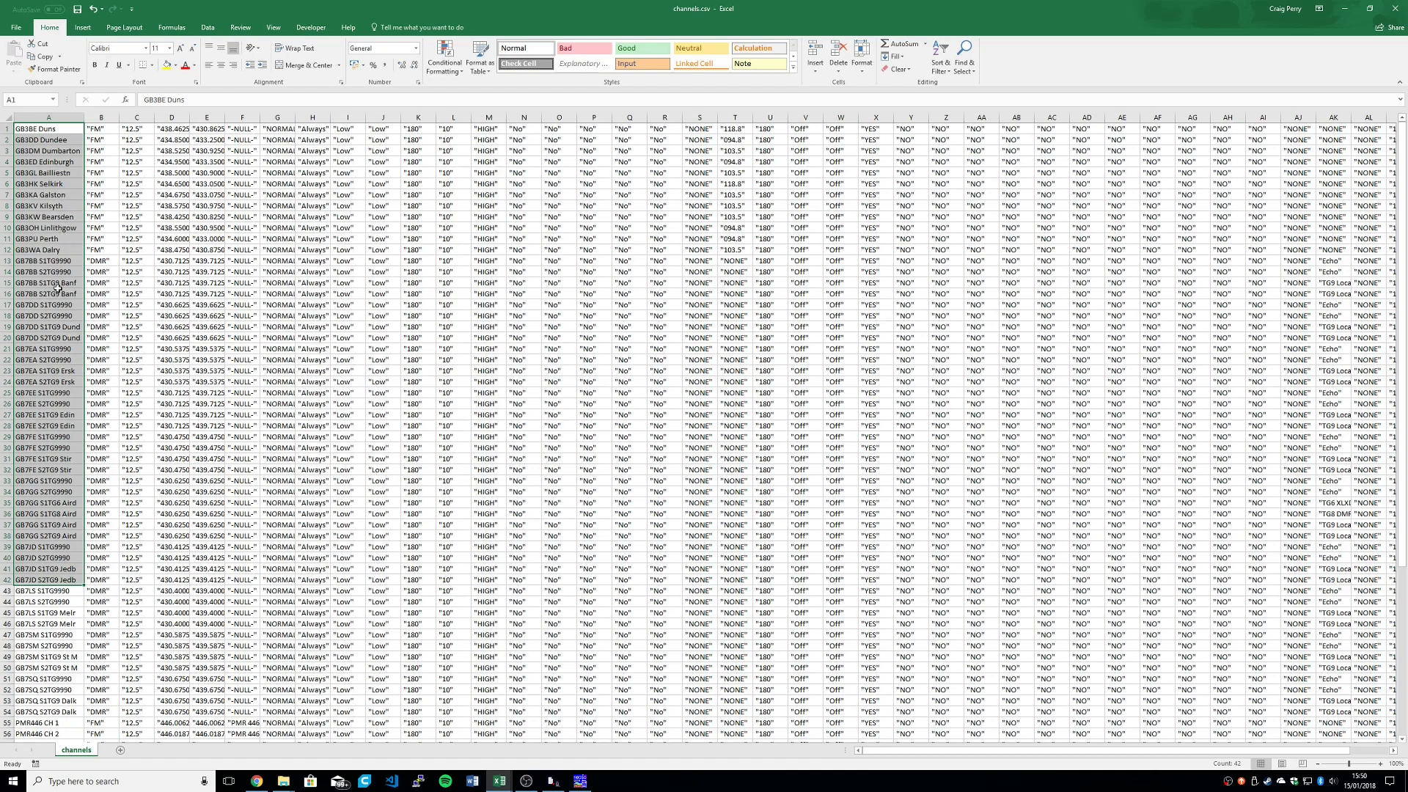
pyautogui.click(68, 536)
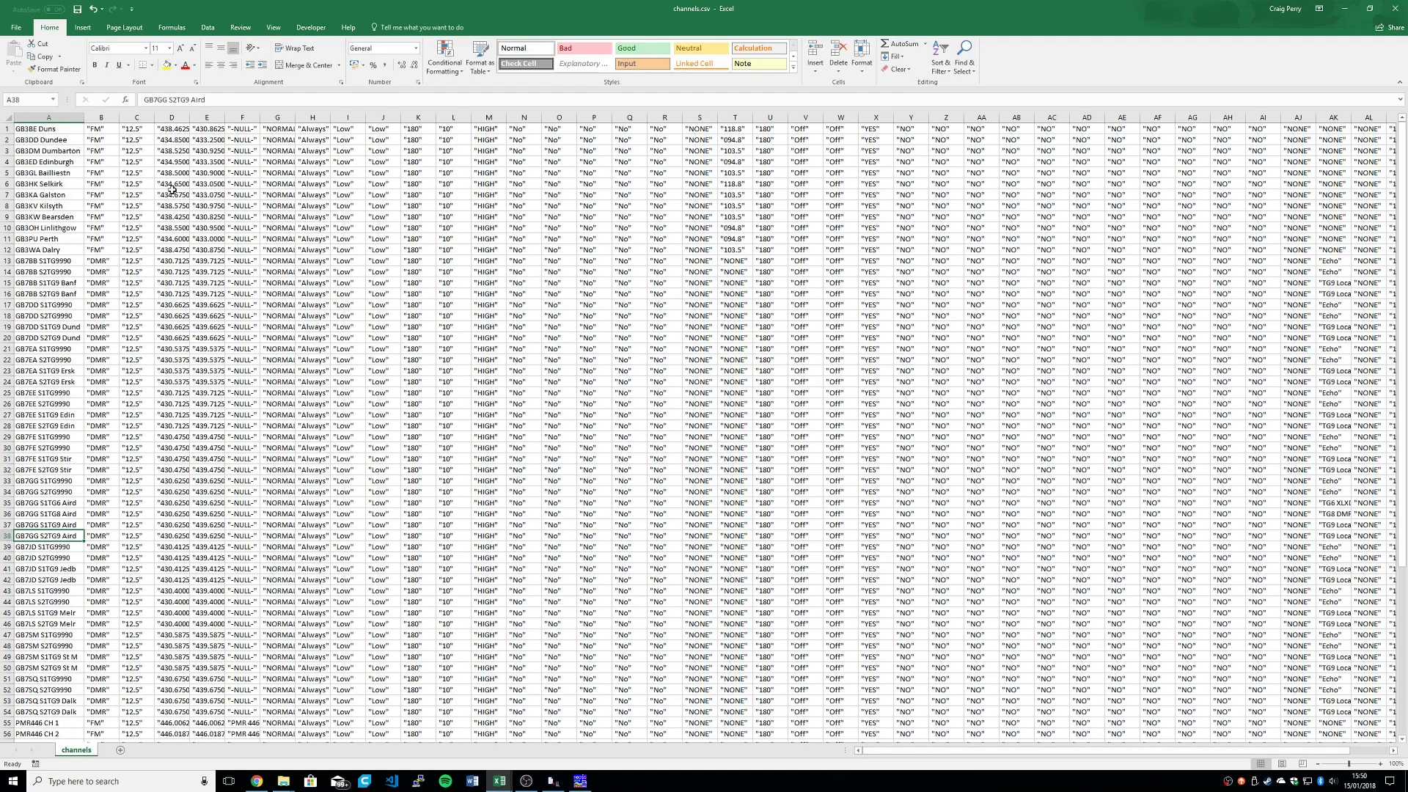
# Step: Examine the FM and DMR modes in column B and the bandwidths in C3:C25 by highlighting them
pyautogui.moveTo(104, 150); pyautogui.dragTo(110, 192)
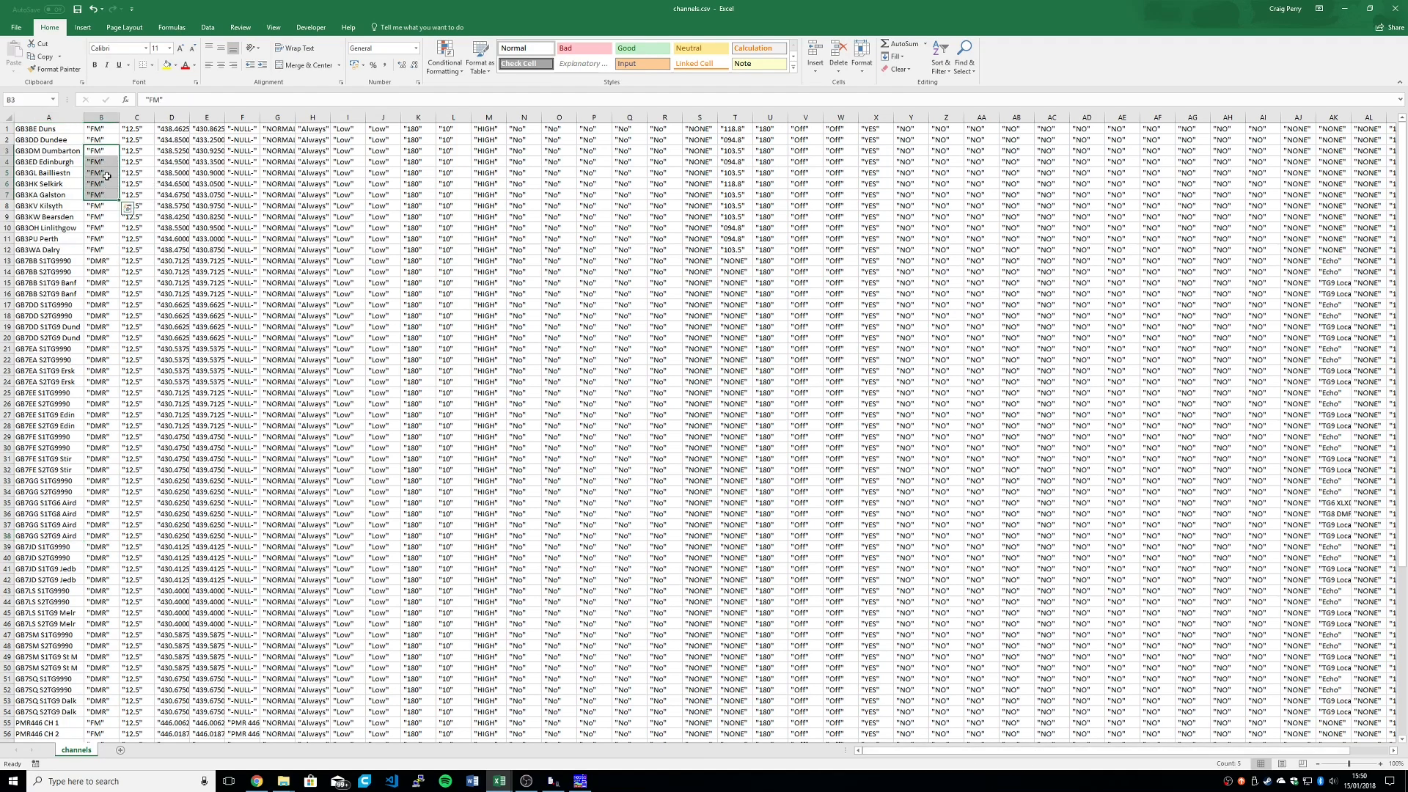
pyautogui.moveTo(102, 131); pyautogui.dragTo(106, 293)
pyautogui.moveTo(128, 150); pyautogui.dragTo(145, 394)
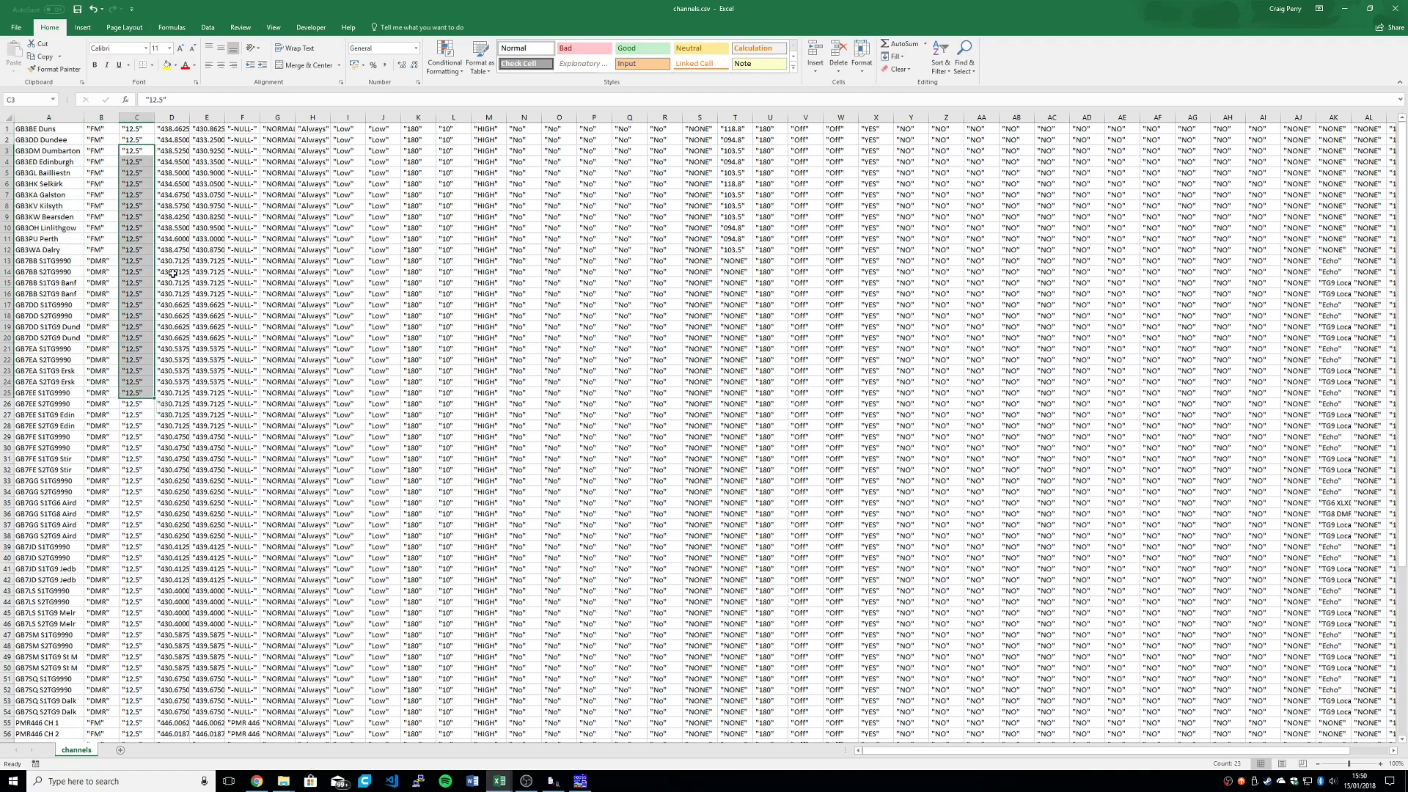
# Step: Examine the frequencies in columns D and E and the further channel settings, and highlight the tones in T1:T12
pyautogui.moveTo(172, 276); pyautogui.dragTo(198, 301)
pyautogui.moveTo(233, 141); pyautogui.dragTo(1062, 137)
pyautogui.moveTo(728, 131); pyautogui.dragTo(750, 252)
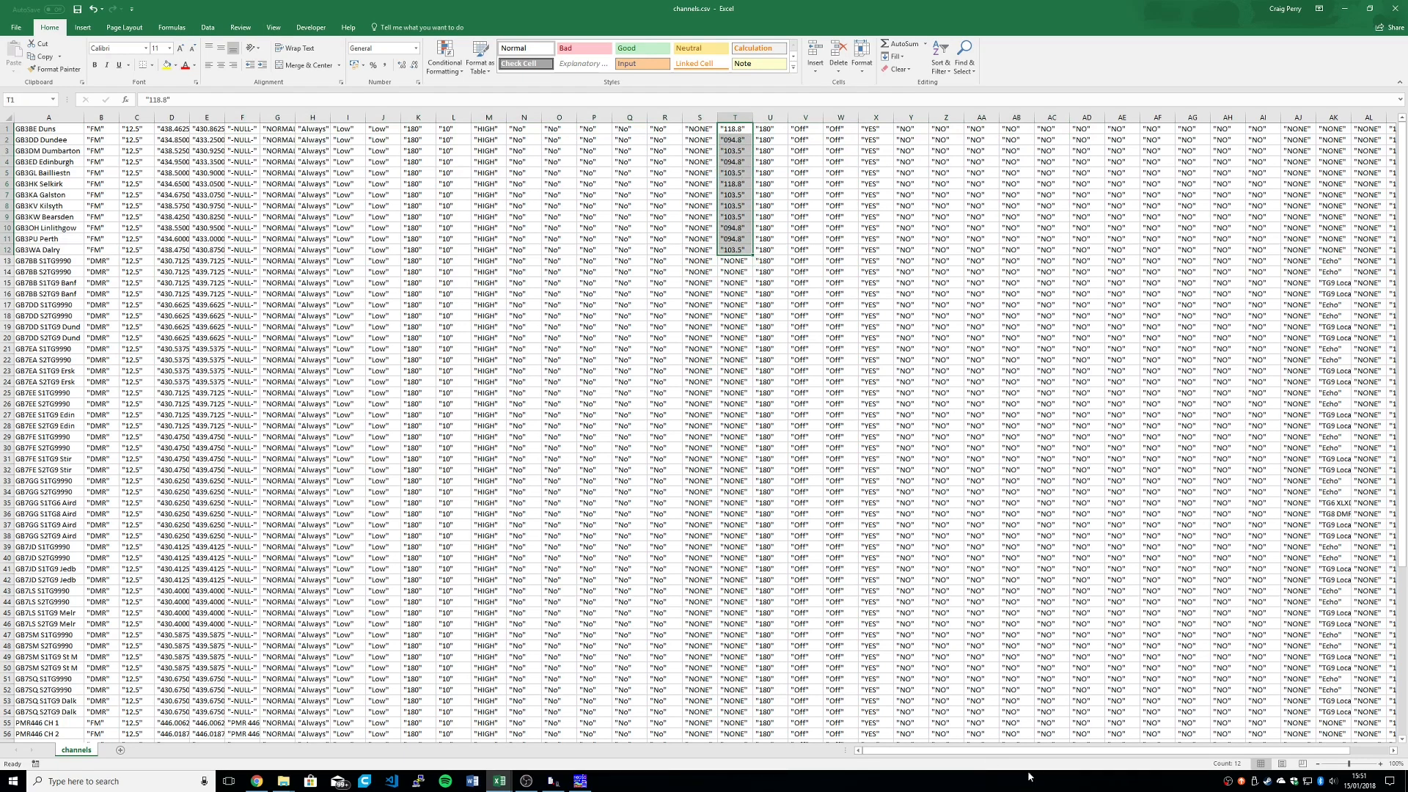
# Step: Highlight the contact names in AK2:AK40 and autofit column AK to show them in full
pyautogui.moveTo(1082, 746); pyautogui.dragTo(1120, 749)
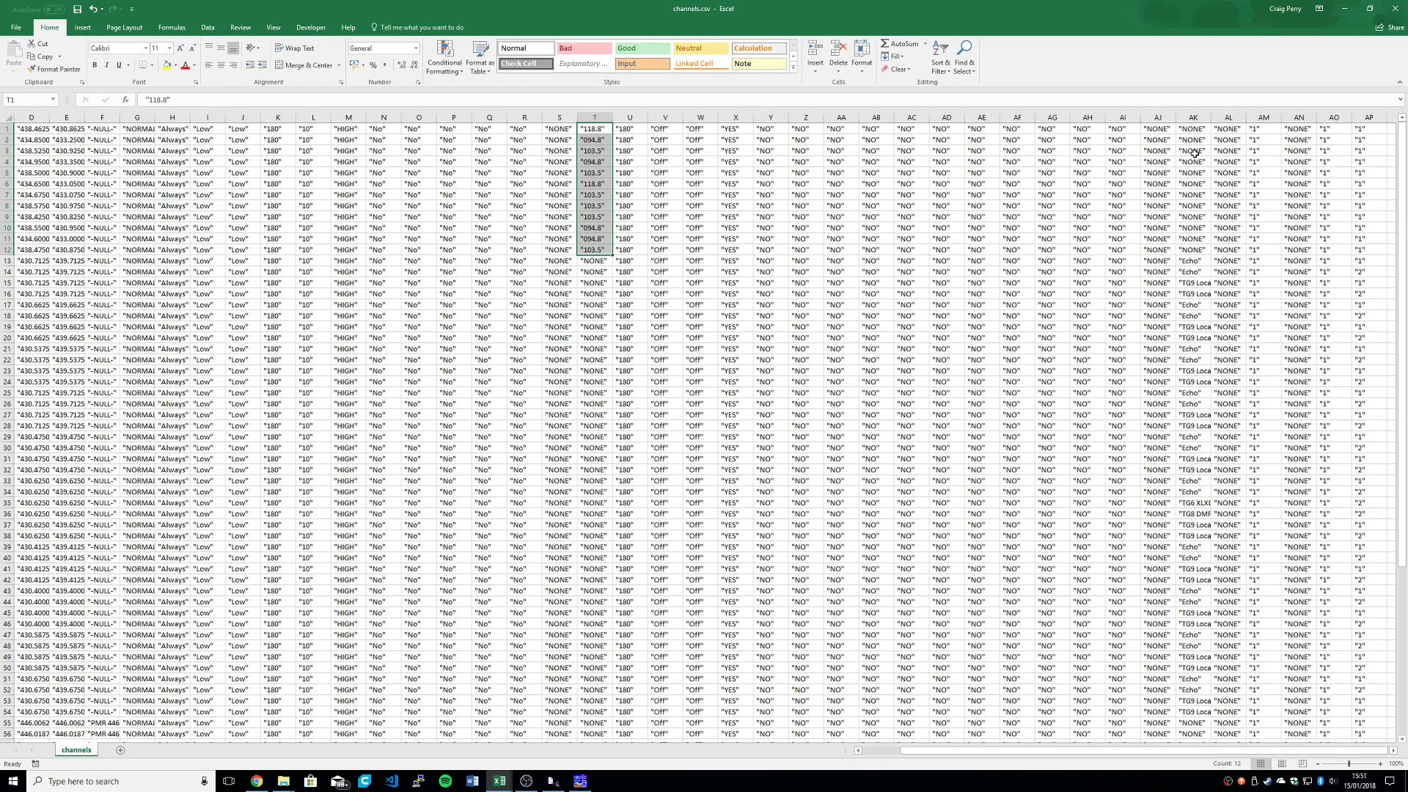
pyautogui.moveTo(1196, 138); pyautogui.dragTo(1193, 559)
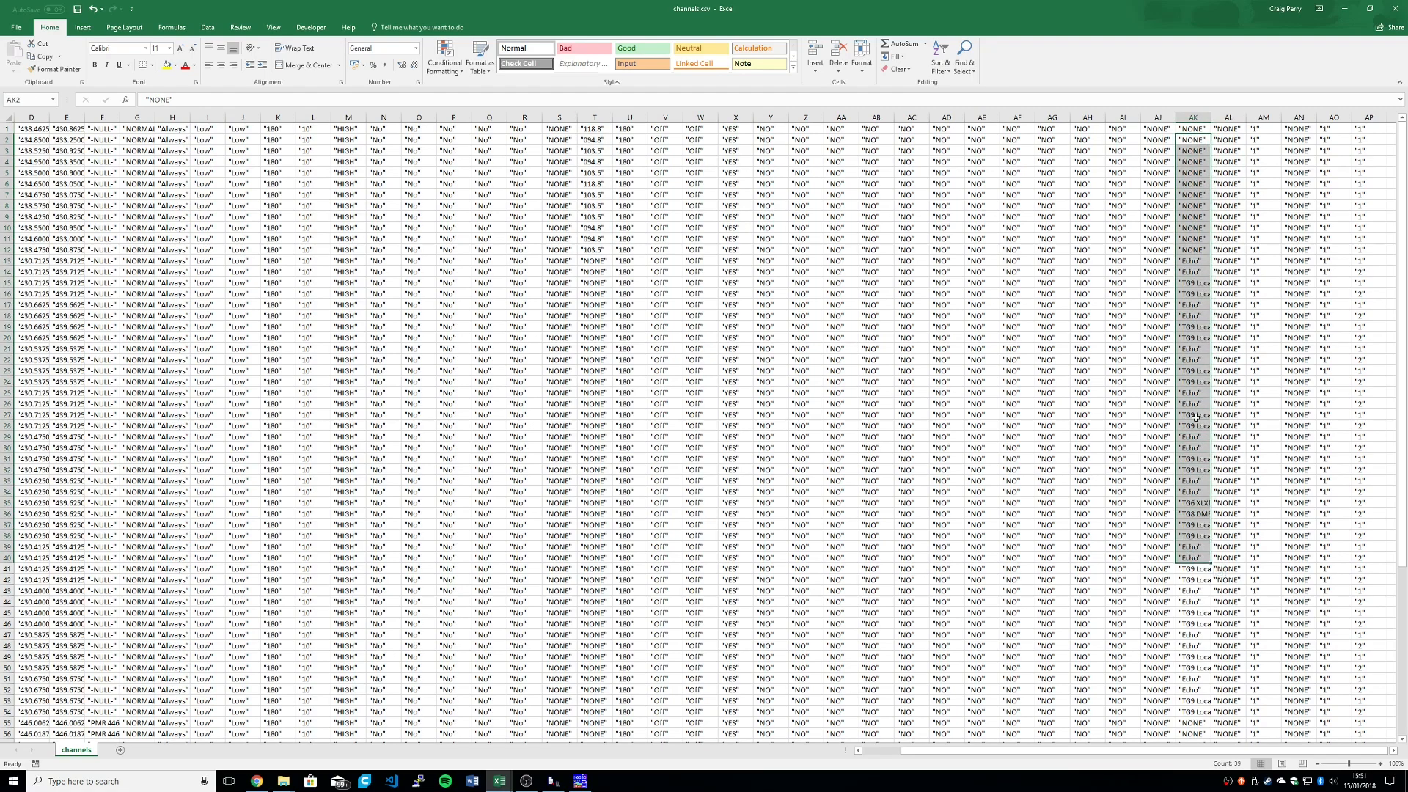
pyautogui.doubleClick(1215, 117)
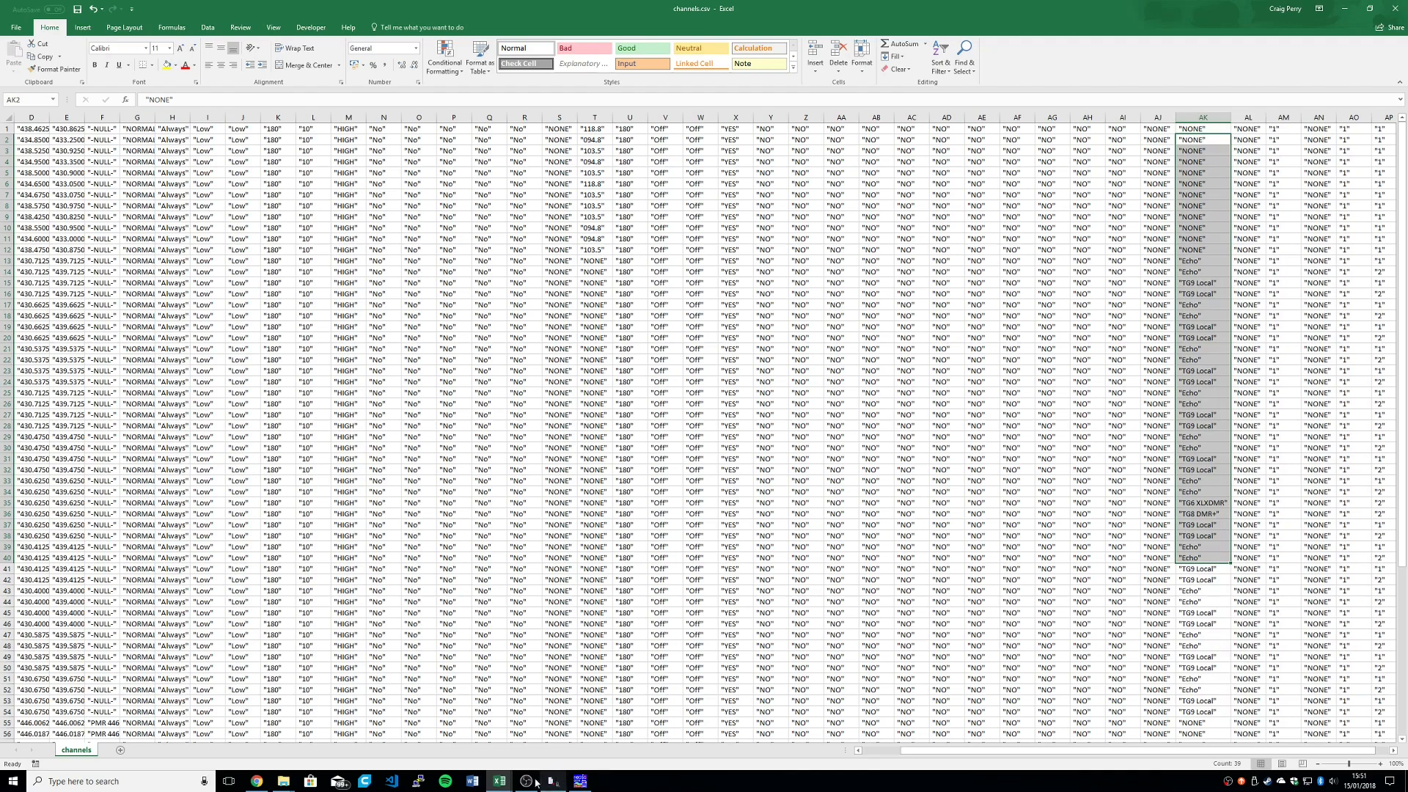
# Step: Switch to contacts.csv, highlight the group call contact names from TG2355 Scotland downward, and return to channels.csv
pyautogui.click(500, 781)
pyautogui.click(455, 754)
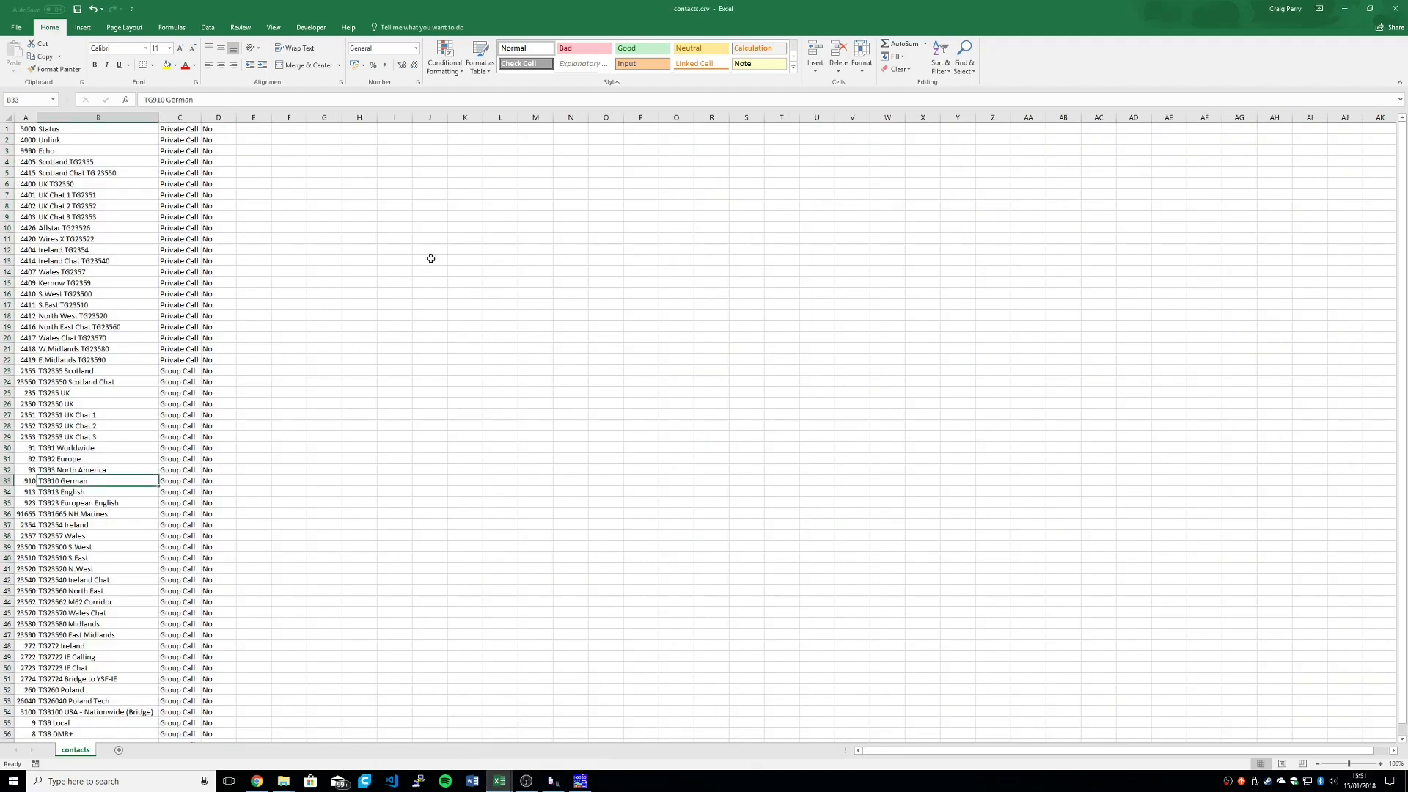
pyautogui.click(81, 205)
pyautogui.moveTo(86, 372); pyautogui.dragTo(77, 635)
pyautogui.click(1344, 8)
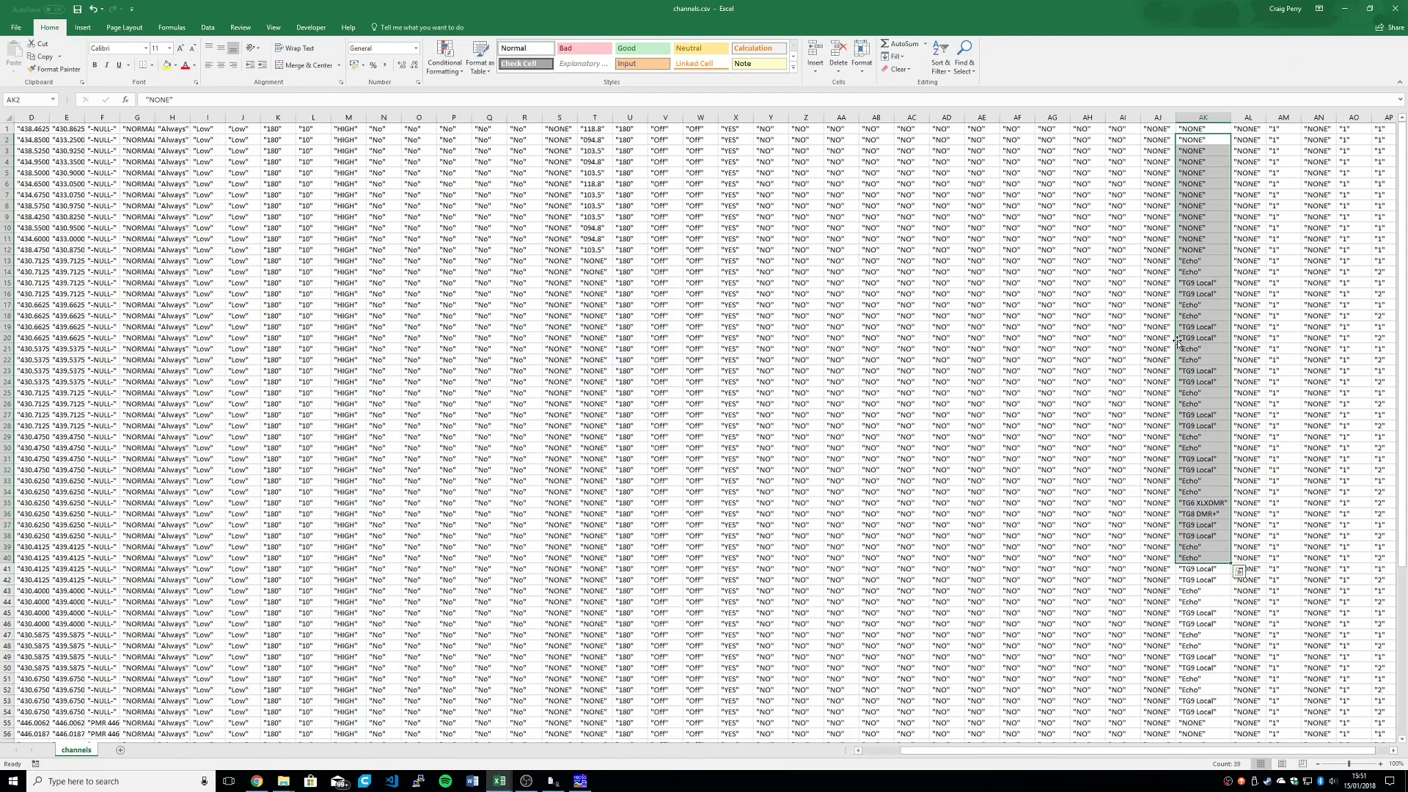
# Step: Examine how the Echo and TG9 Local contacts in AK17:AK20 pair with the slot numbers in column AP
pyautogui.click(1194, 327)
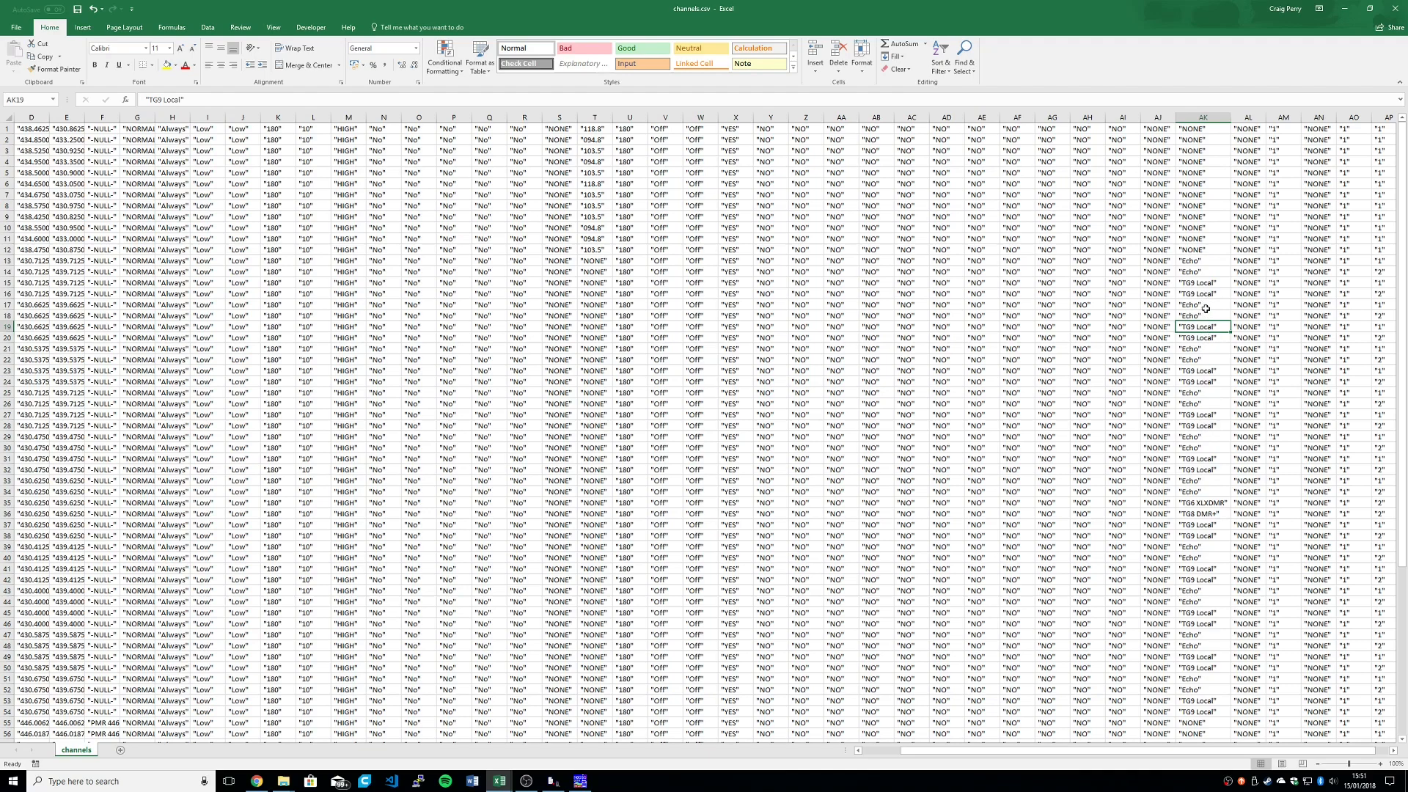
pyautogui.moveTo(1205, 309)
pyautogui.mouseDown()
pyautogui.moveTo(1218, 362)
pyautogui.moveTo(1217, 330)
pyautogui.mouseUp()
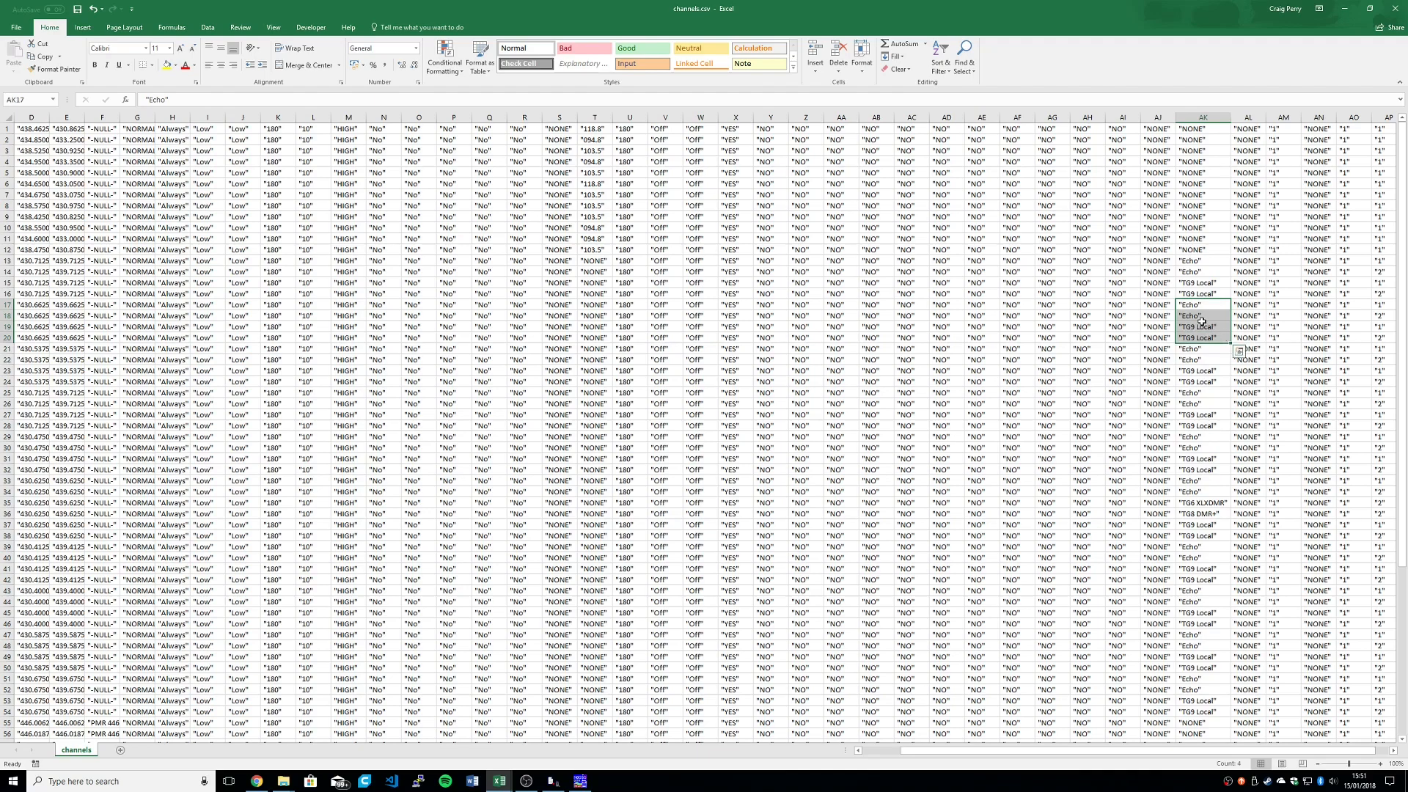
pyautogui.moveTo(1385, 338); pyautogui.dragTo(1385, 327)
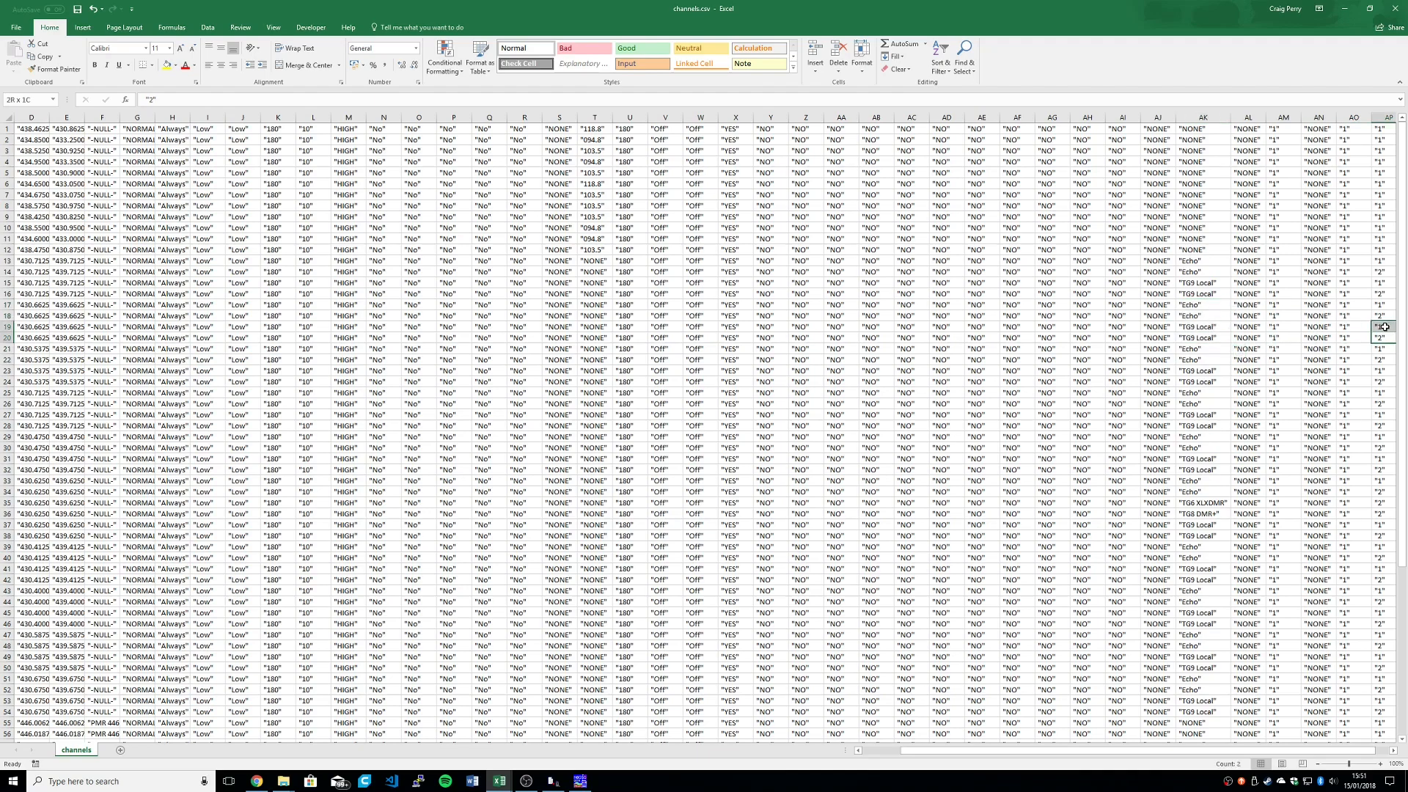
pyautogui.moveTo(1195, 307); pyautogui.dragTo(1201, 318)
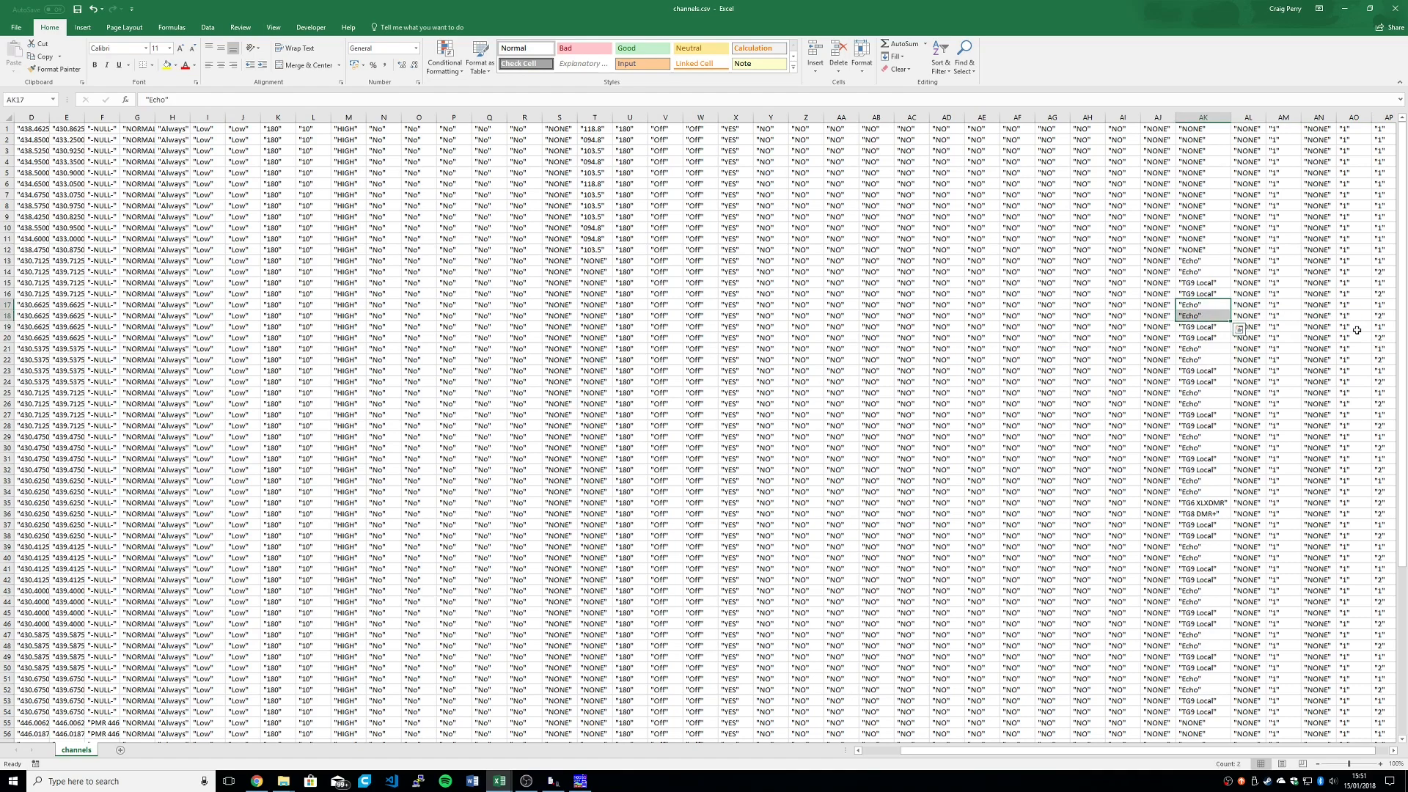
pyautogui.click(1199, 328)
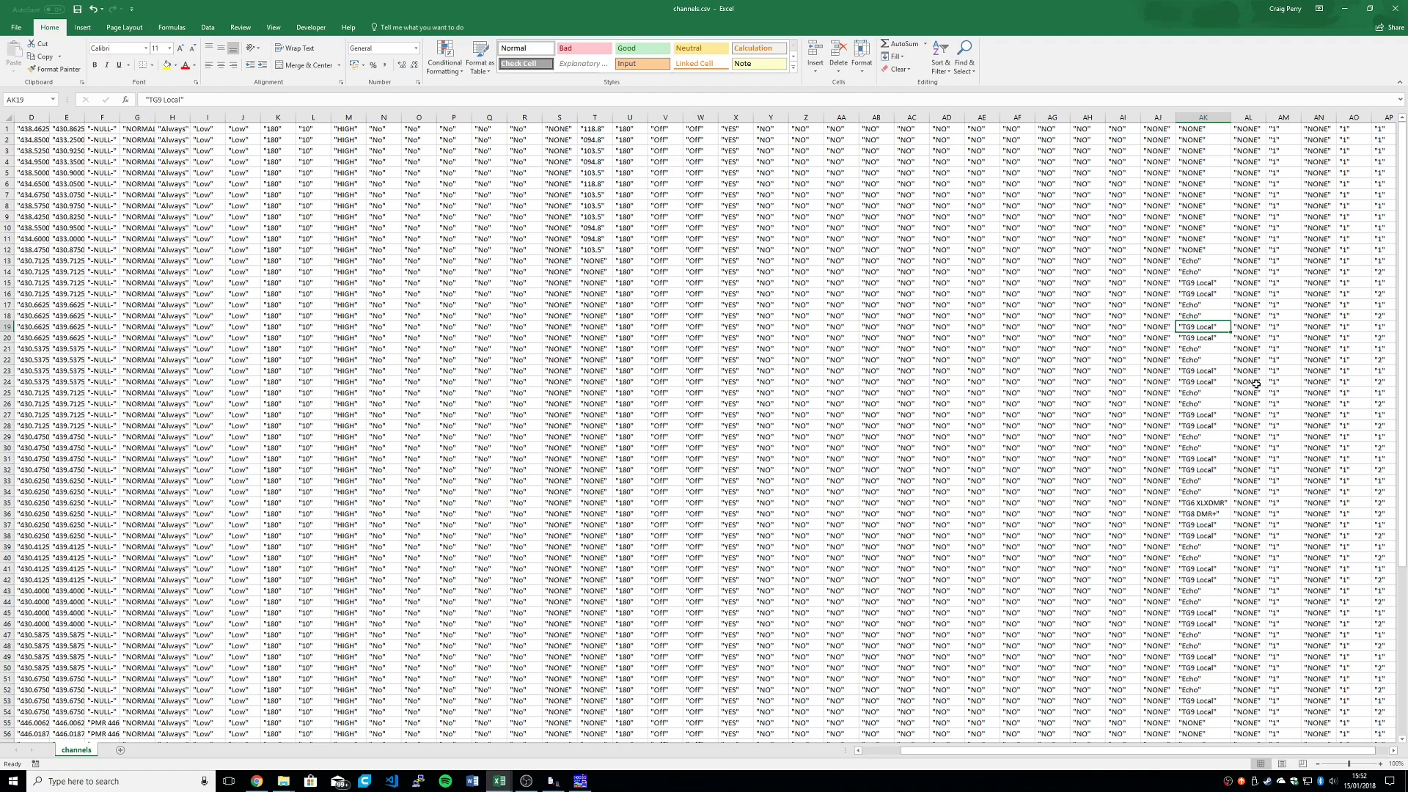
# Step: Examine the values in columns AM and AO by highlighting part of AM and AO22:AO30, and look through the remaining rows
pyautogui.moveTo(1276, 260); pyautogui.dragTo(1284, 461)
pyautogui.moveTo(1347, 360); pyautogui.dragTo(1345, 451)
pyautogui.scroll(-10, 1345, 470)
pyautogui.scroll(10, 1262, 406)
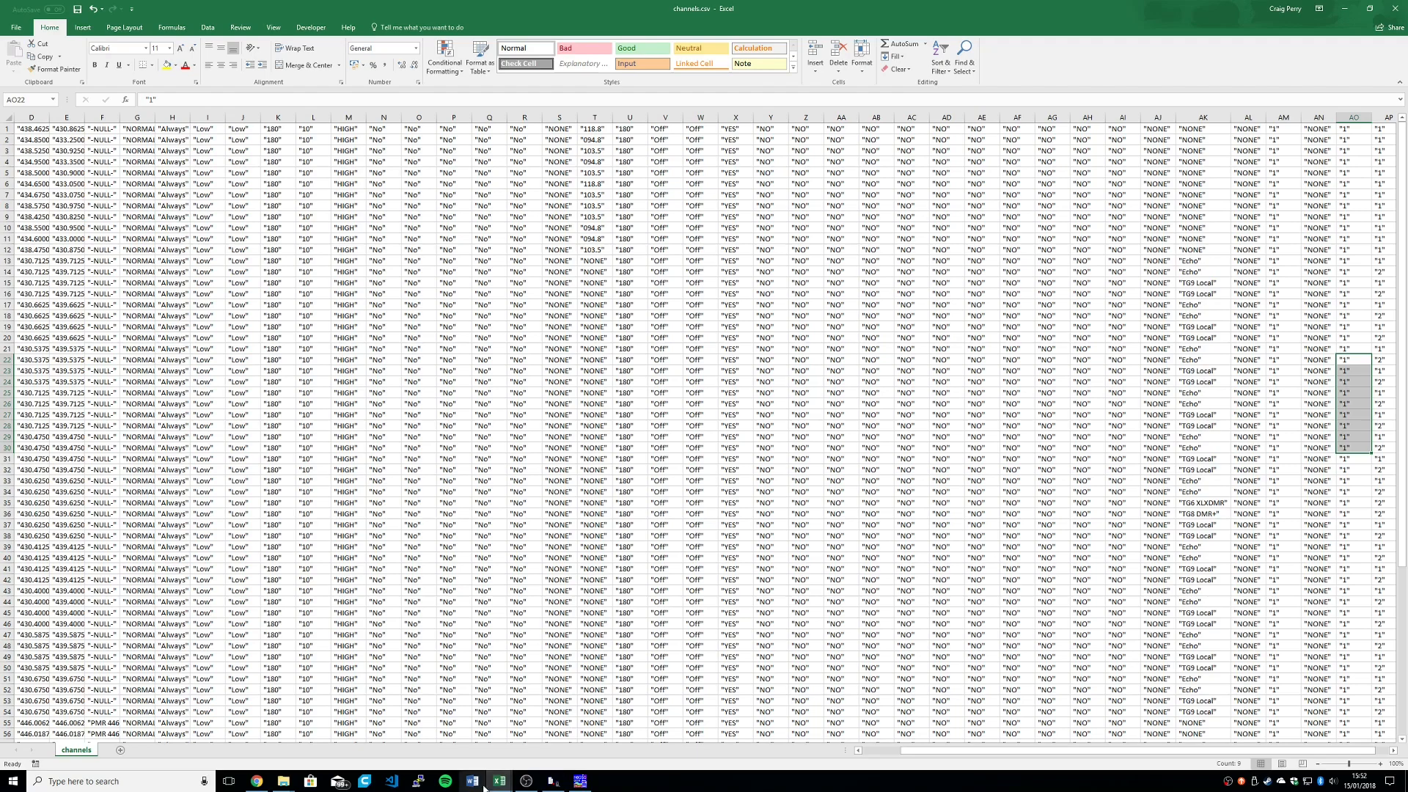
# Step: Switch to N0GSG DMR Contact Manager and show the channels list with its CSV import and export options
pyautogui.moveTo(490, 786)
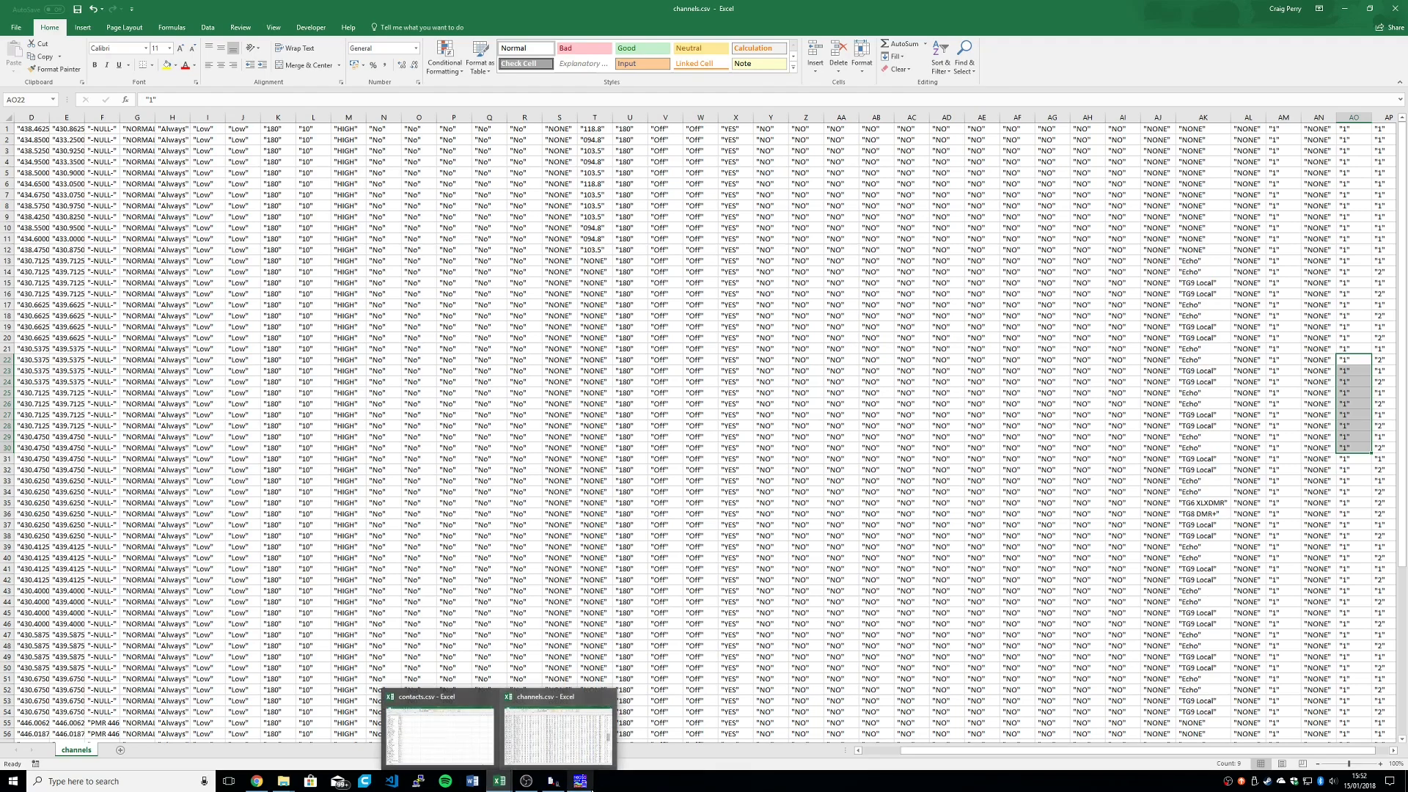
pyautogui.click(579, 781)
pyautogui.click(563, 329)
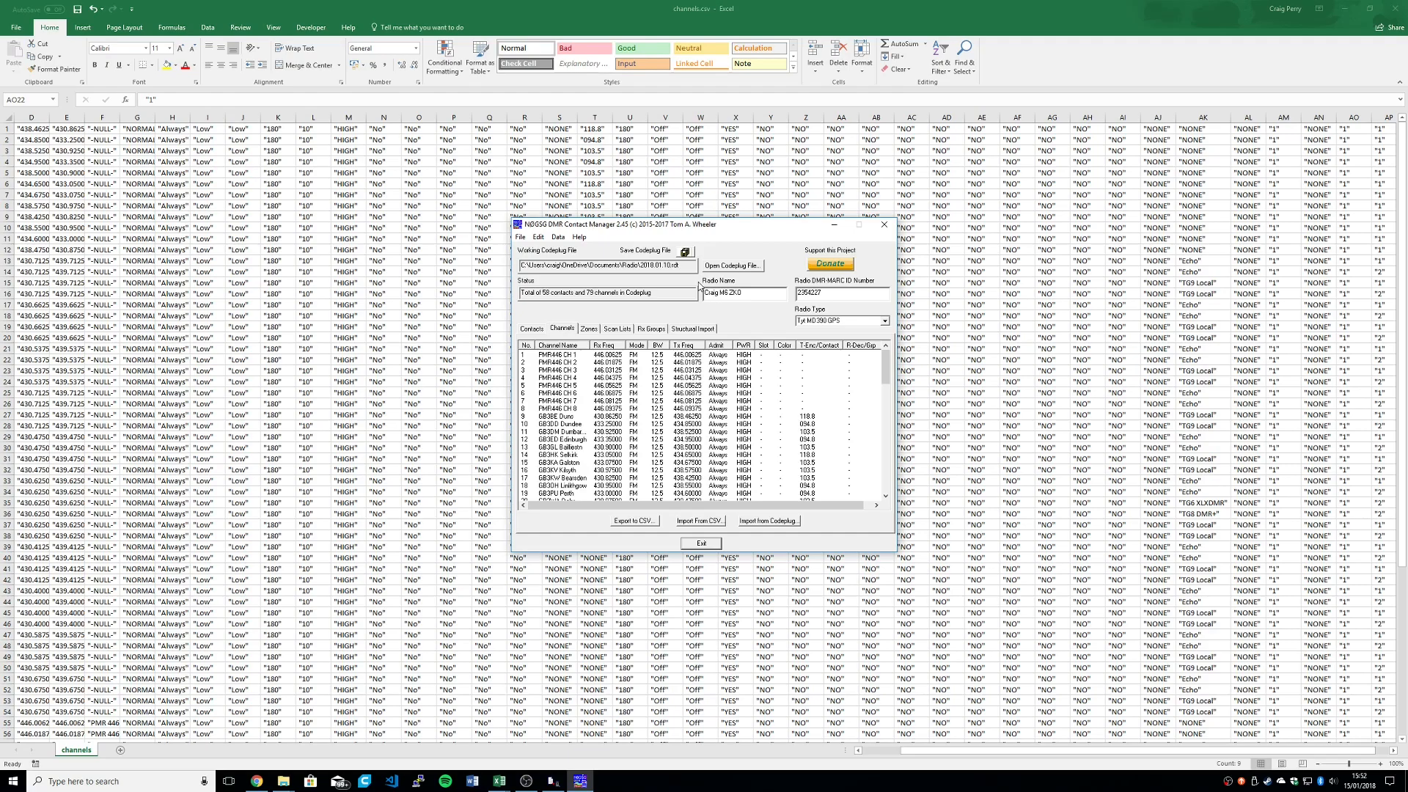
# Step: Switch to CPS MD380G and view the channel members of the PMR 446 and Home zones
pyautogui.click(553, 781)
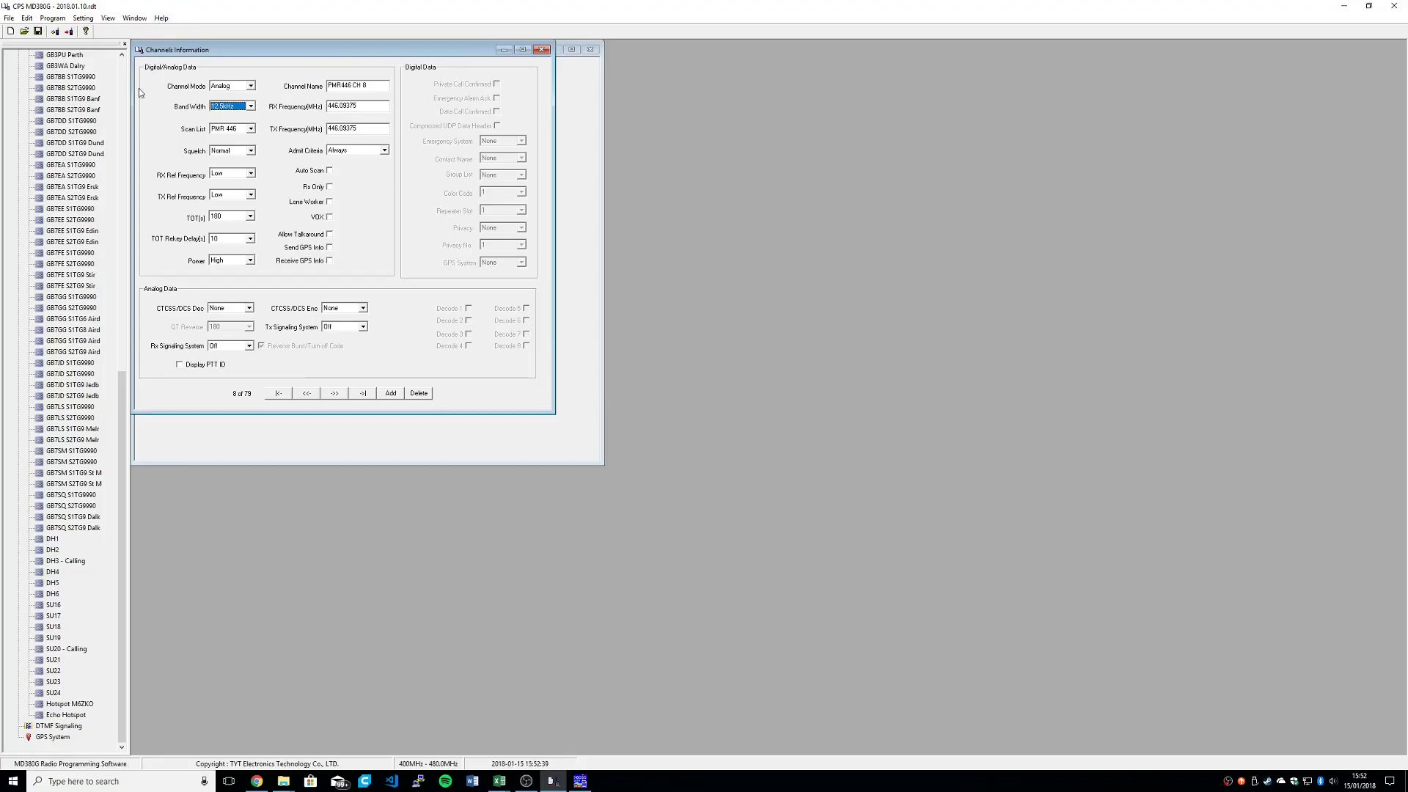
pyautogui.scroll(16, 72, 497)
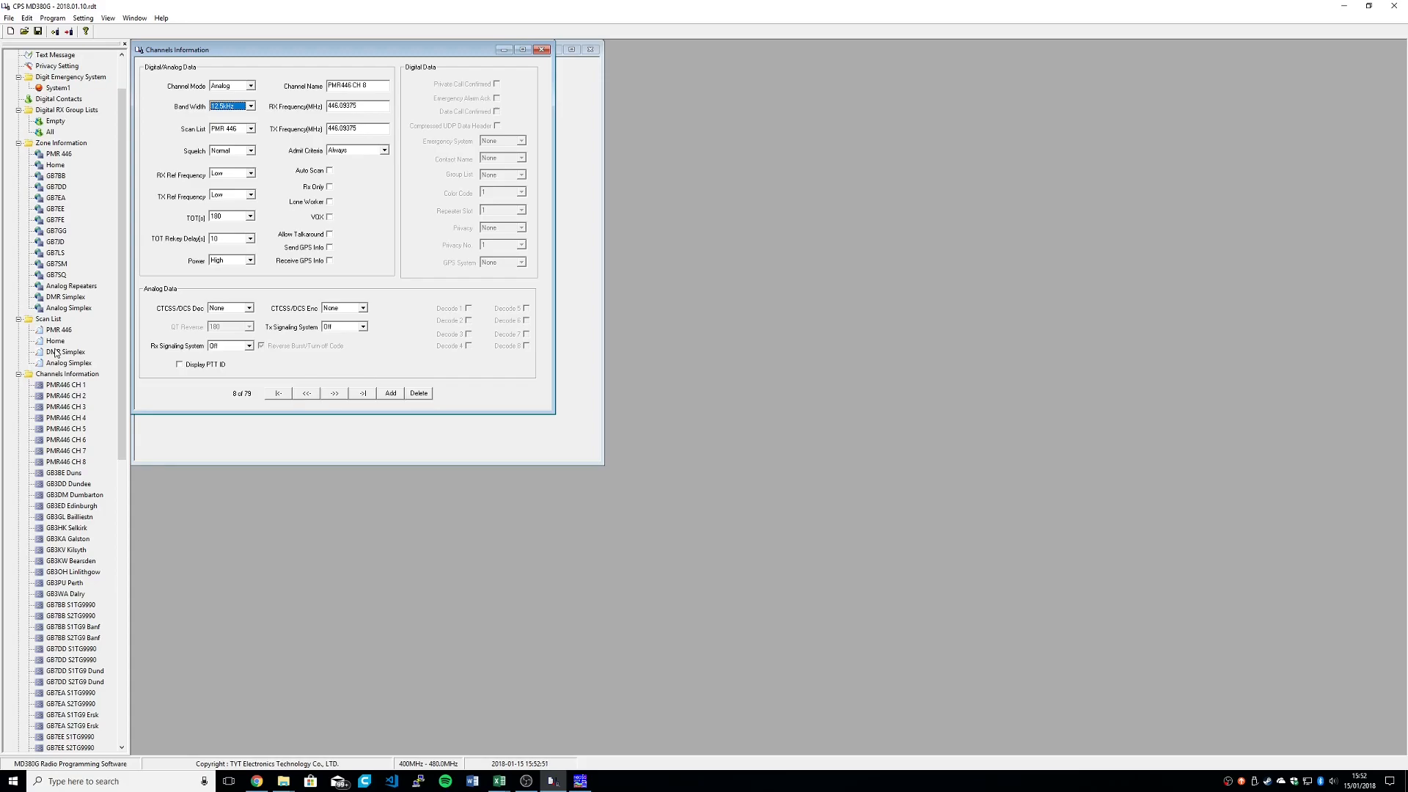
pyautogui.doubleClick(59, 155)
pyautogui.doubleClick(56, 165)
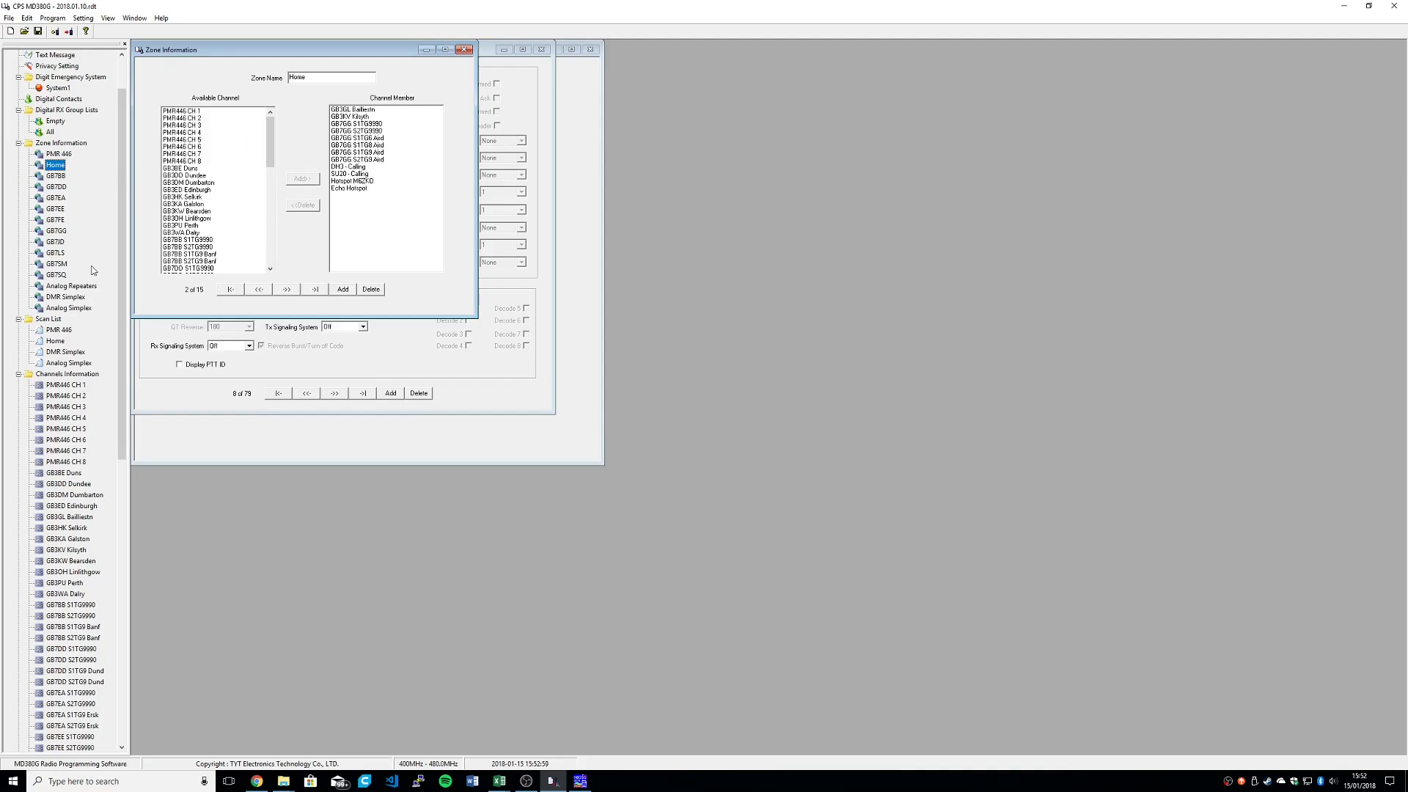
# Step: View the channel members of the GB7BB, GB7FE and GB7LS zones, then compare the Home and GB7GG zones
pyautogui.click(59, 177)
pyautogui.click(56, 220)
pyautogui.click(57, 254)
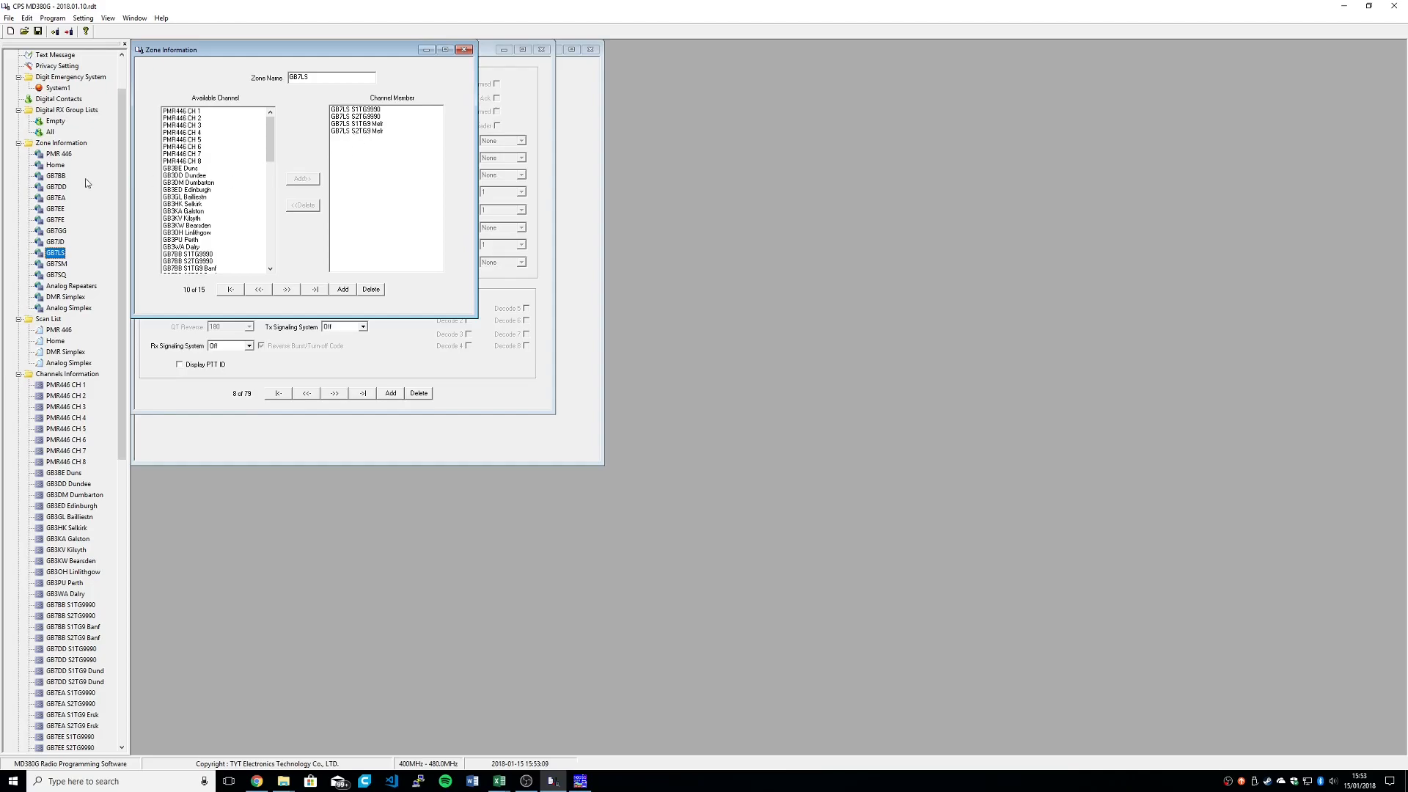
pyautogui.click(54, 166)
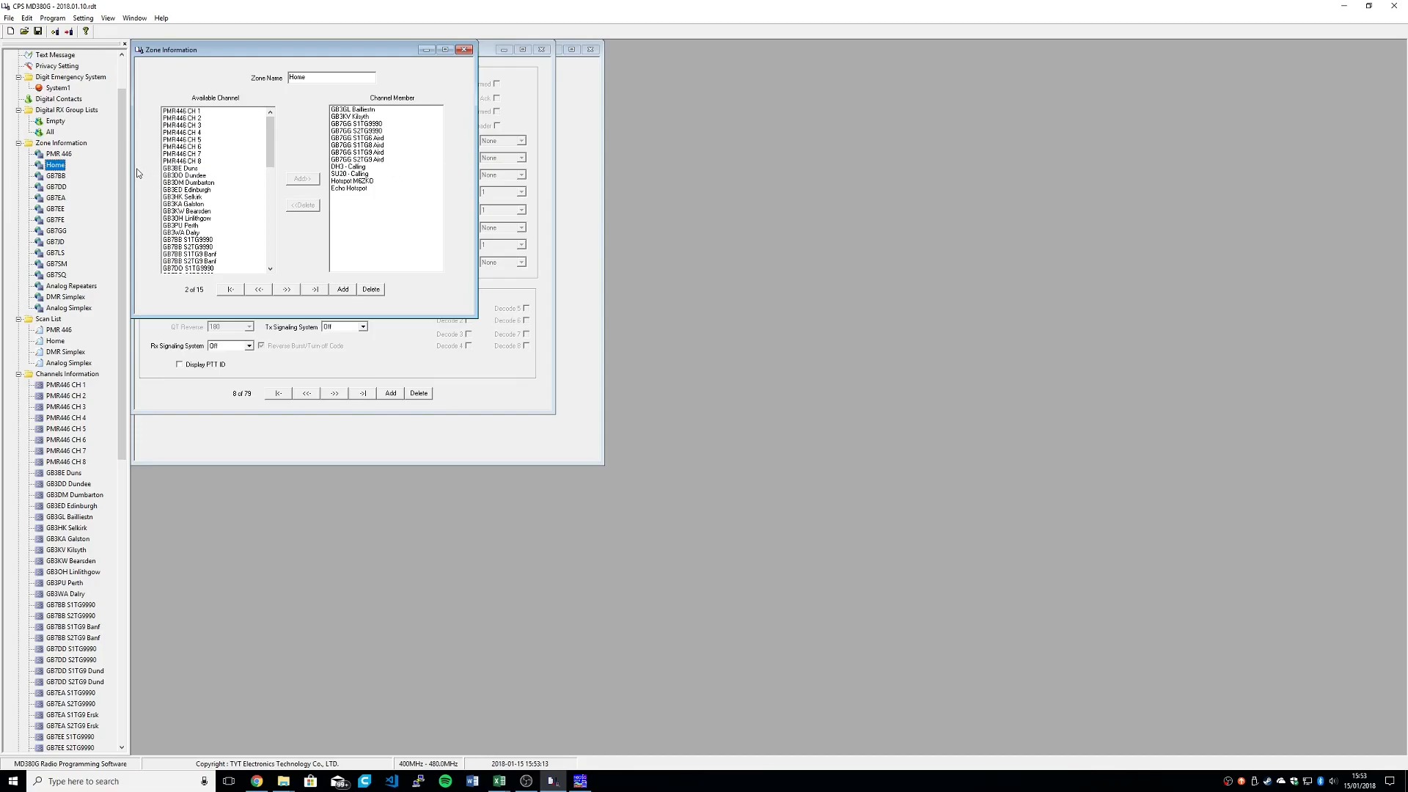
pyautogui.click(56, 230)
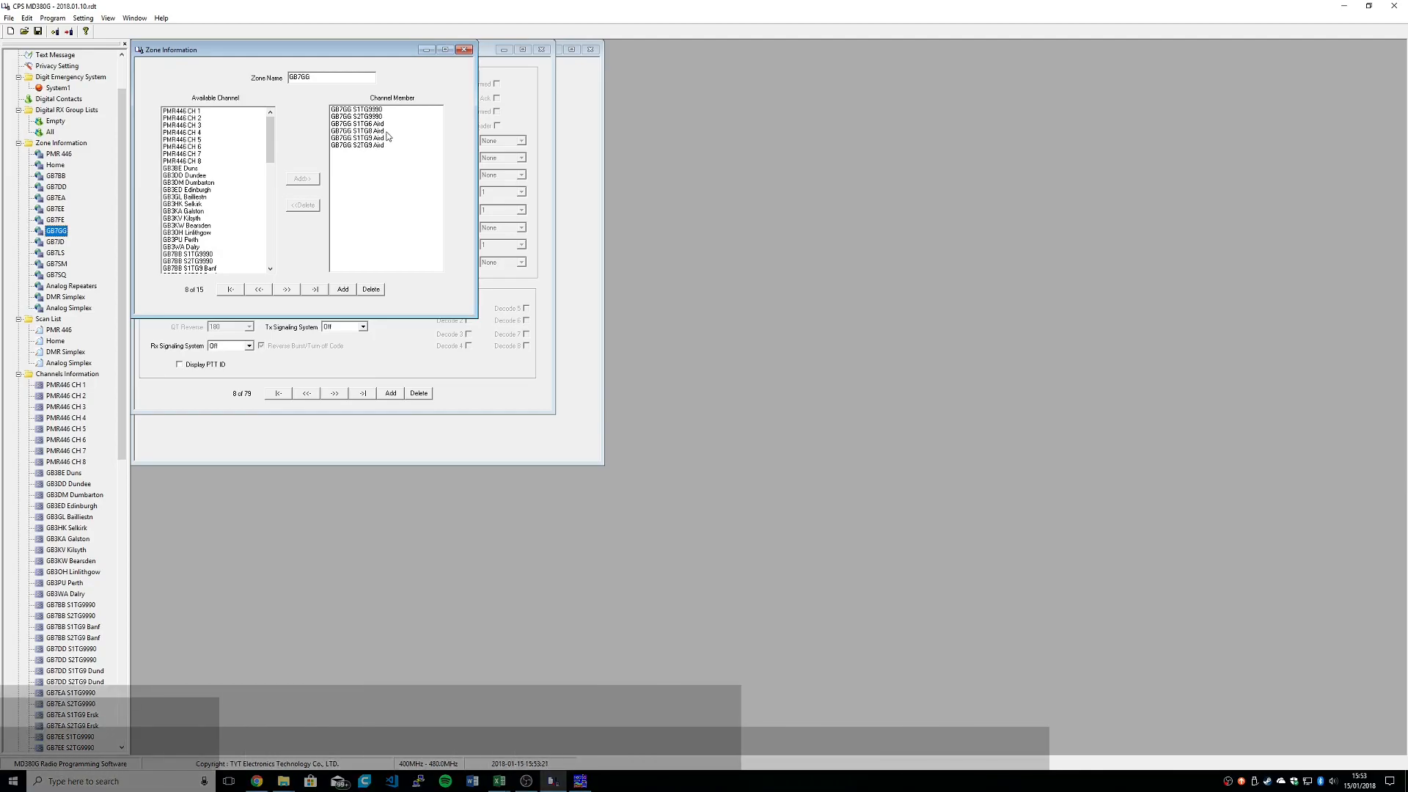
# Step: Highlight the GB7GG S1TG8 Aird and GB7GG S1TG6 Aird channel members in the GB7GG zone
pyautogui.click(379, 131)
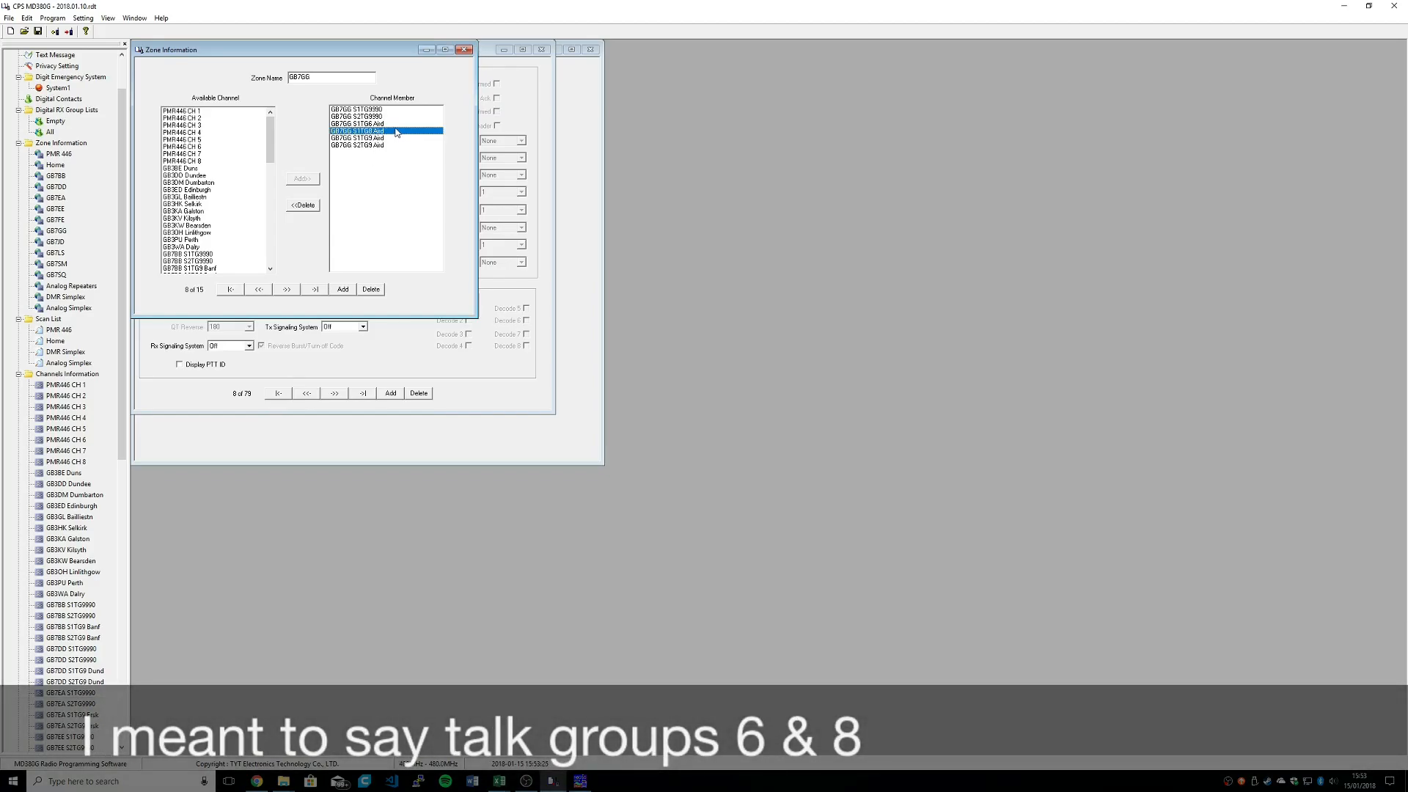
pyautogui.click(395, 126)
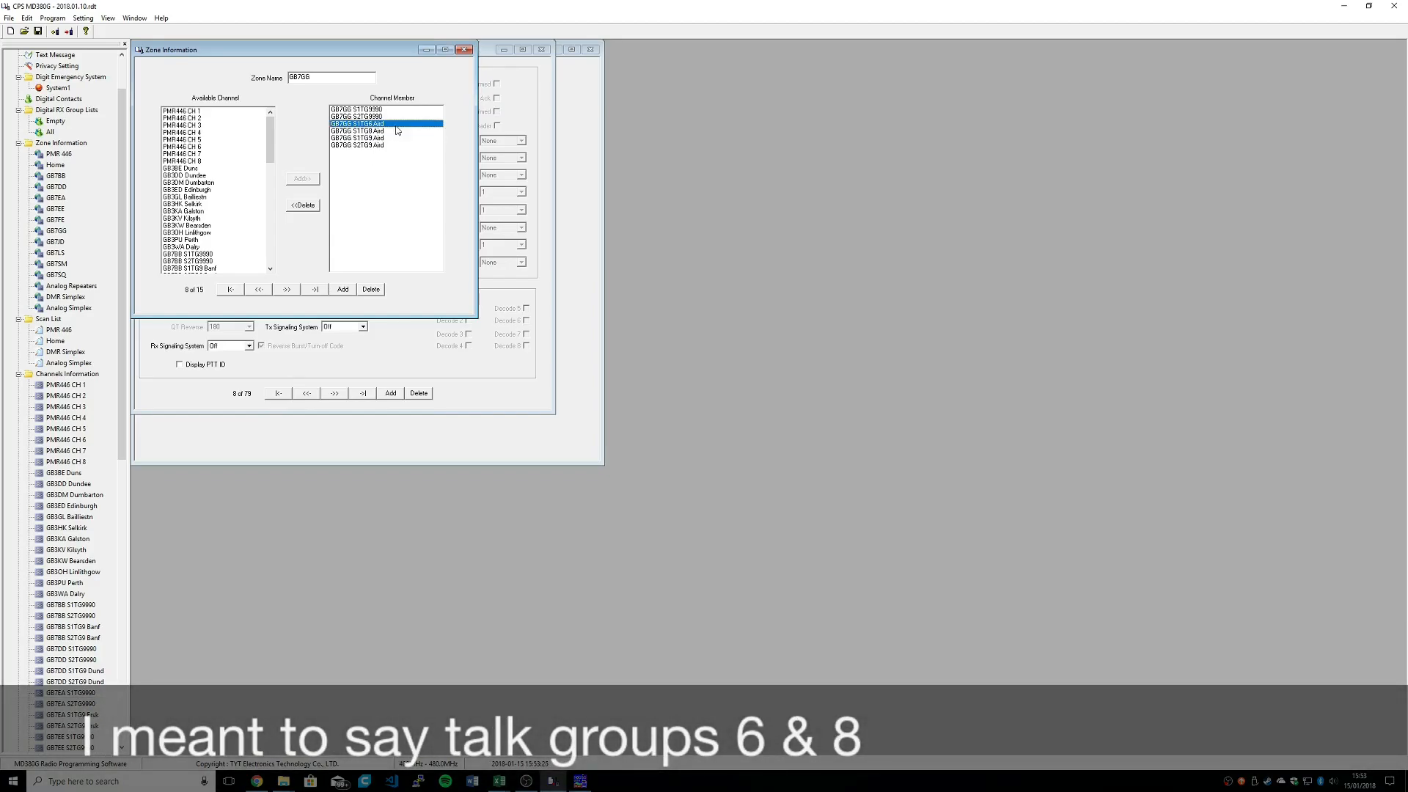
pyautogui.click(357, 131)
# Step: View the channel settings of GB7GG S1TG8 Aird, then those of GB7GG S1TG6 Aird
pyautogui.scroll(-6, 48, 652)
pyautogui.scroll(-7, 46, 652)
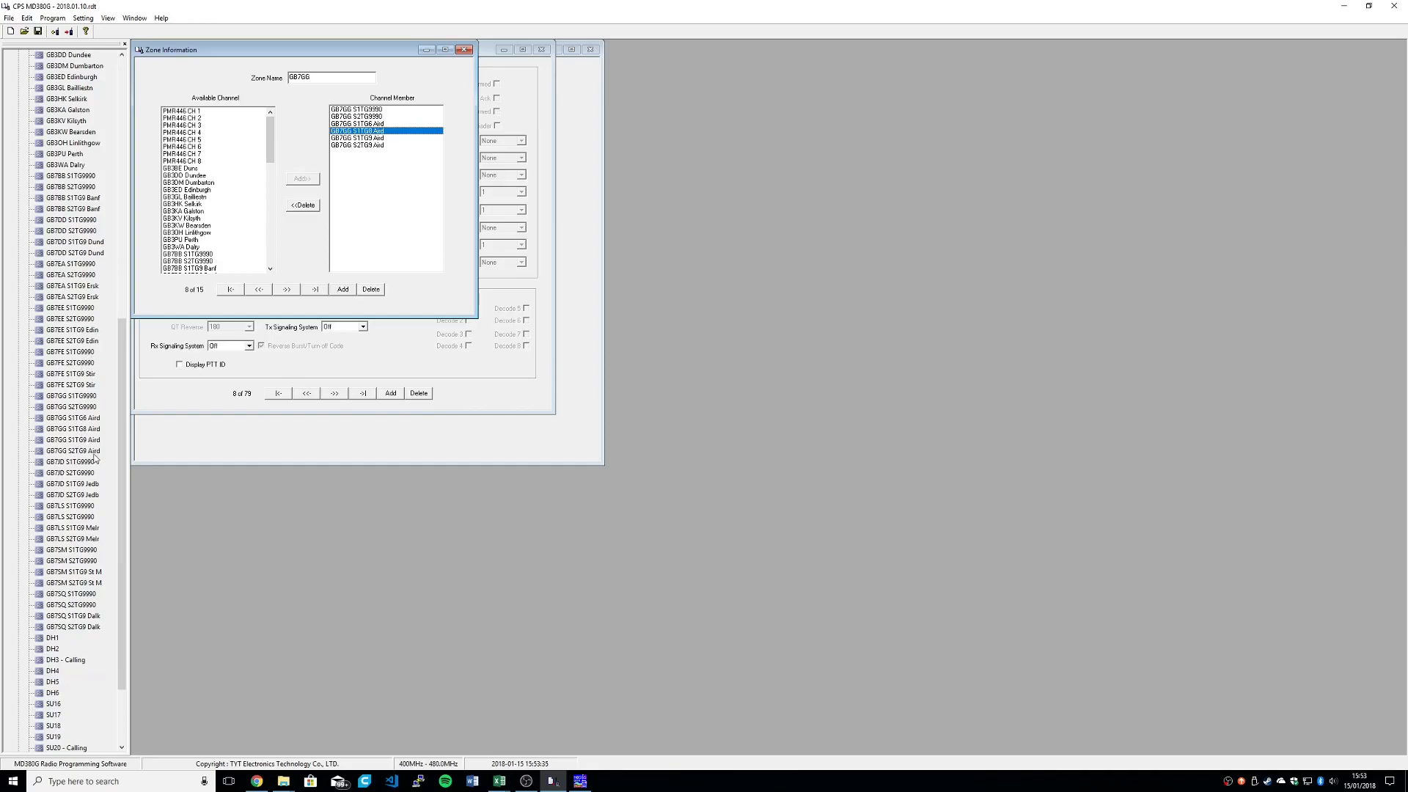
pyautogui.doubleClick(85, 429)
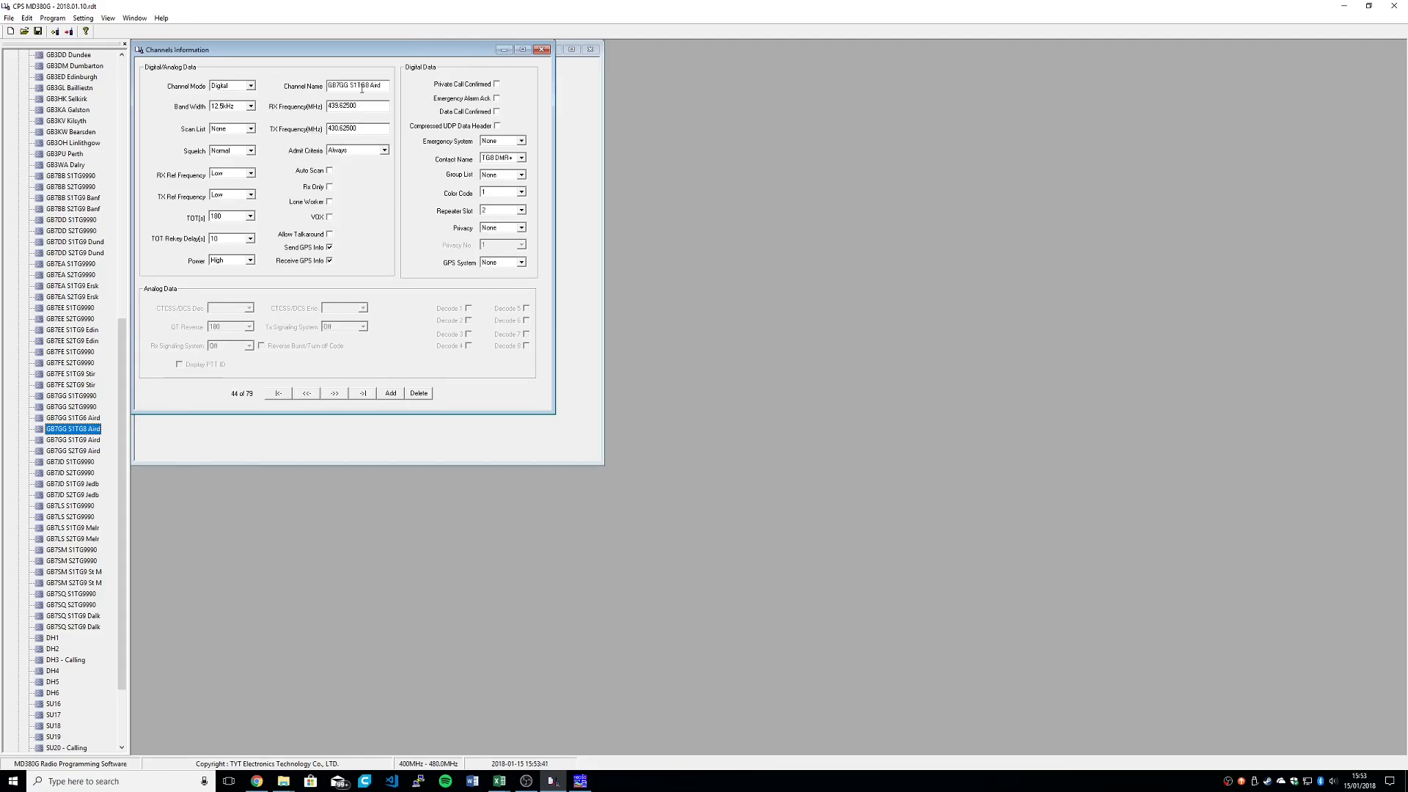
pyautogui.press('Up')
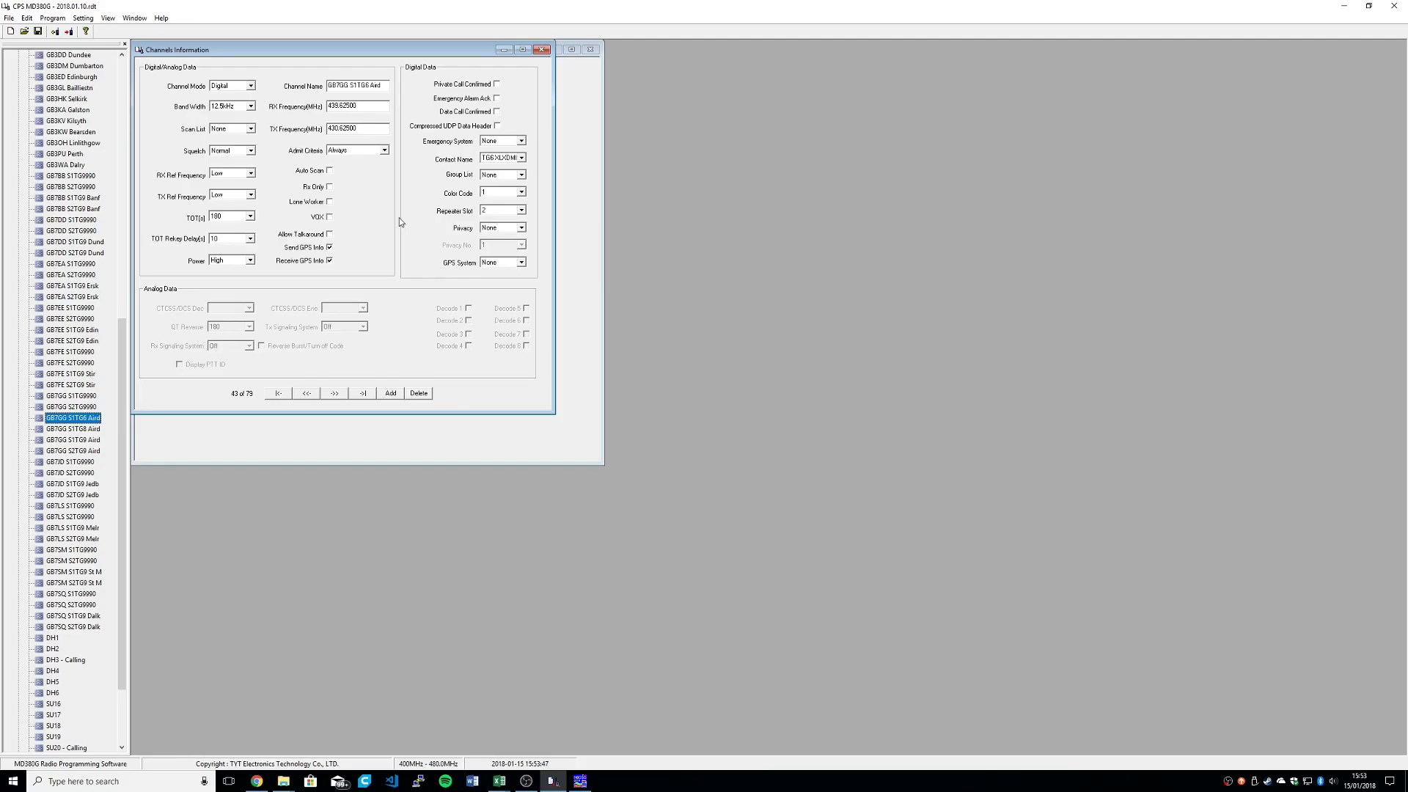
# Step: View the Home zone's channel members and highlight the hotspot channel above Echo Hotspot
pyautogui.scroll(7, 75, 231)
pyautogui.scroll(6, 76, 231)
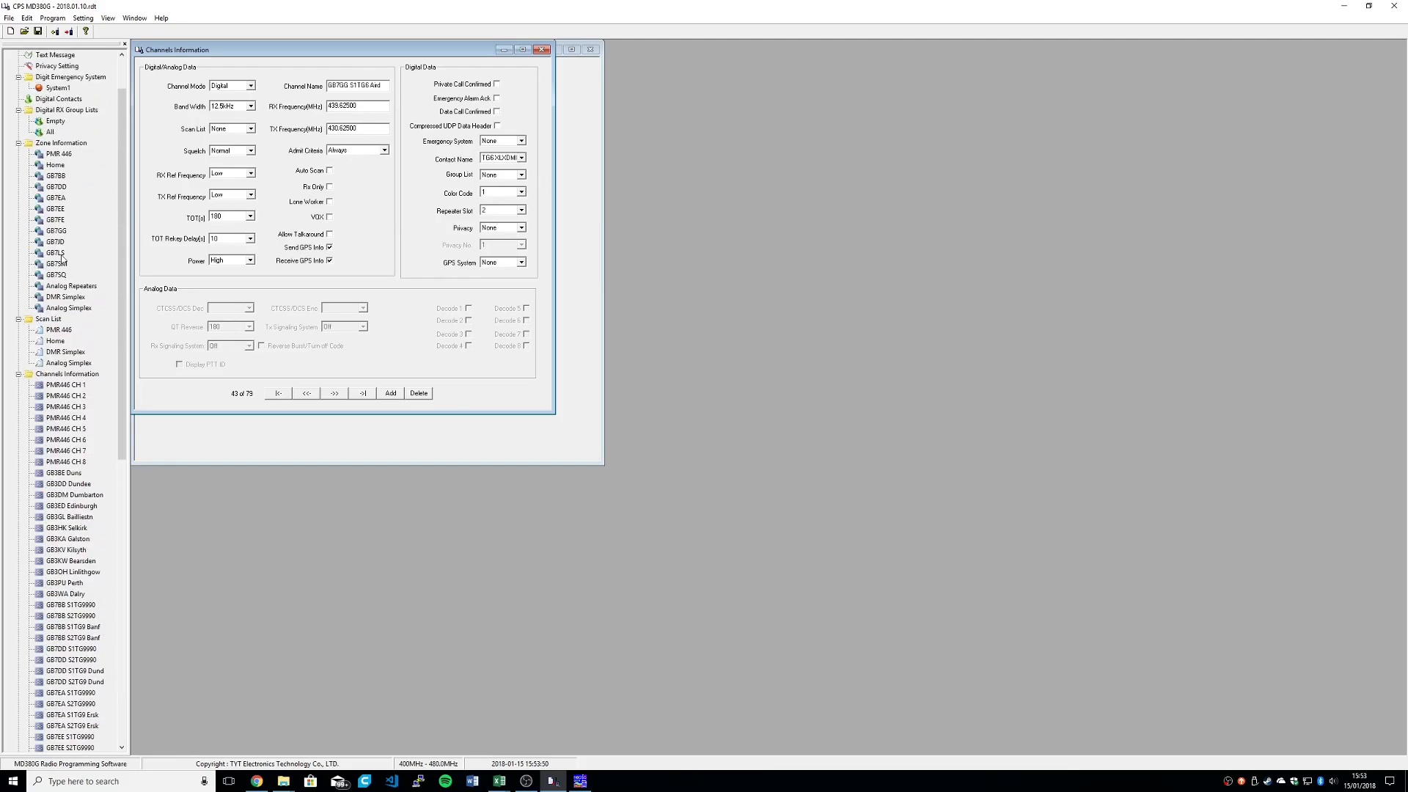
pyautogui.doubleClick(56, 166)
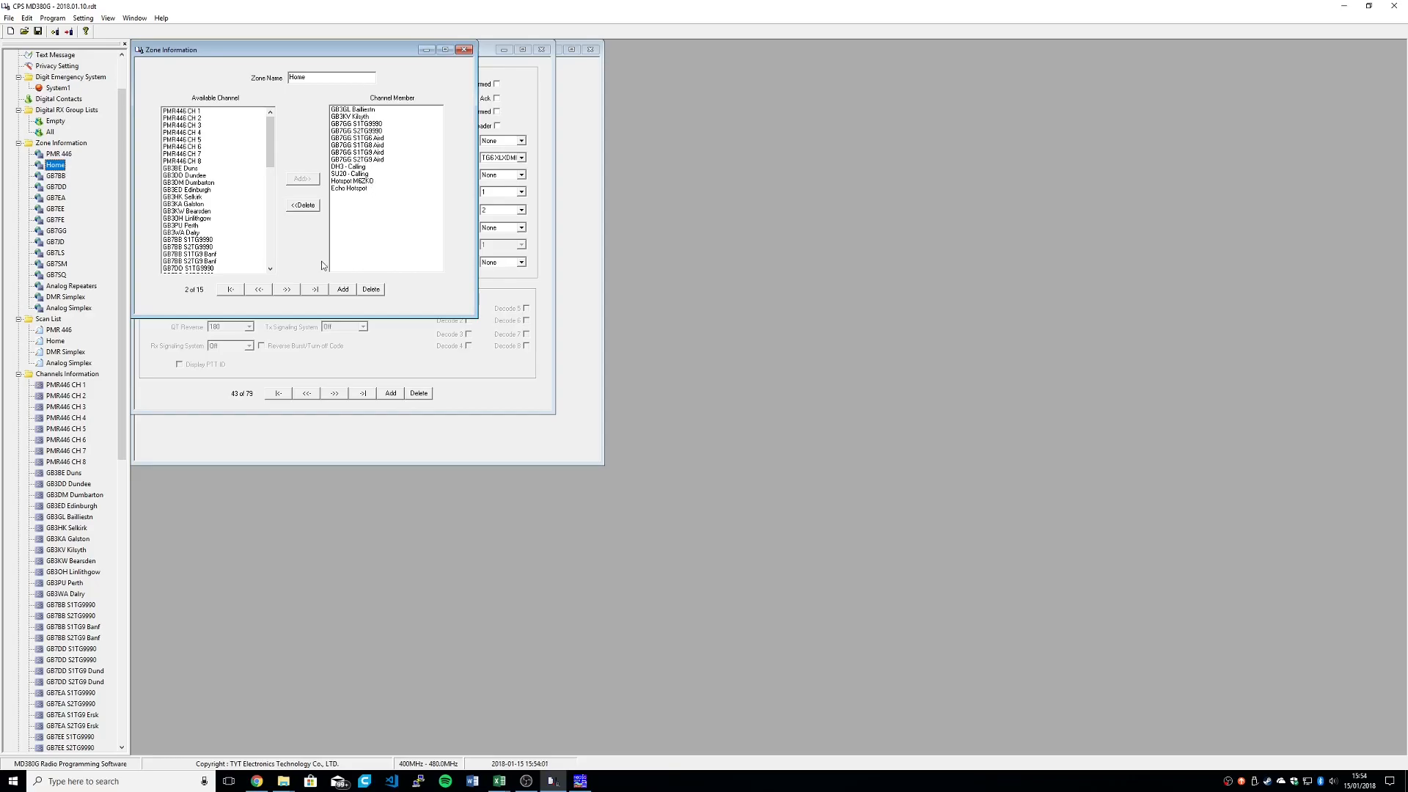
pyautogui.click(378, 181)
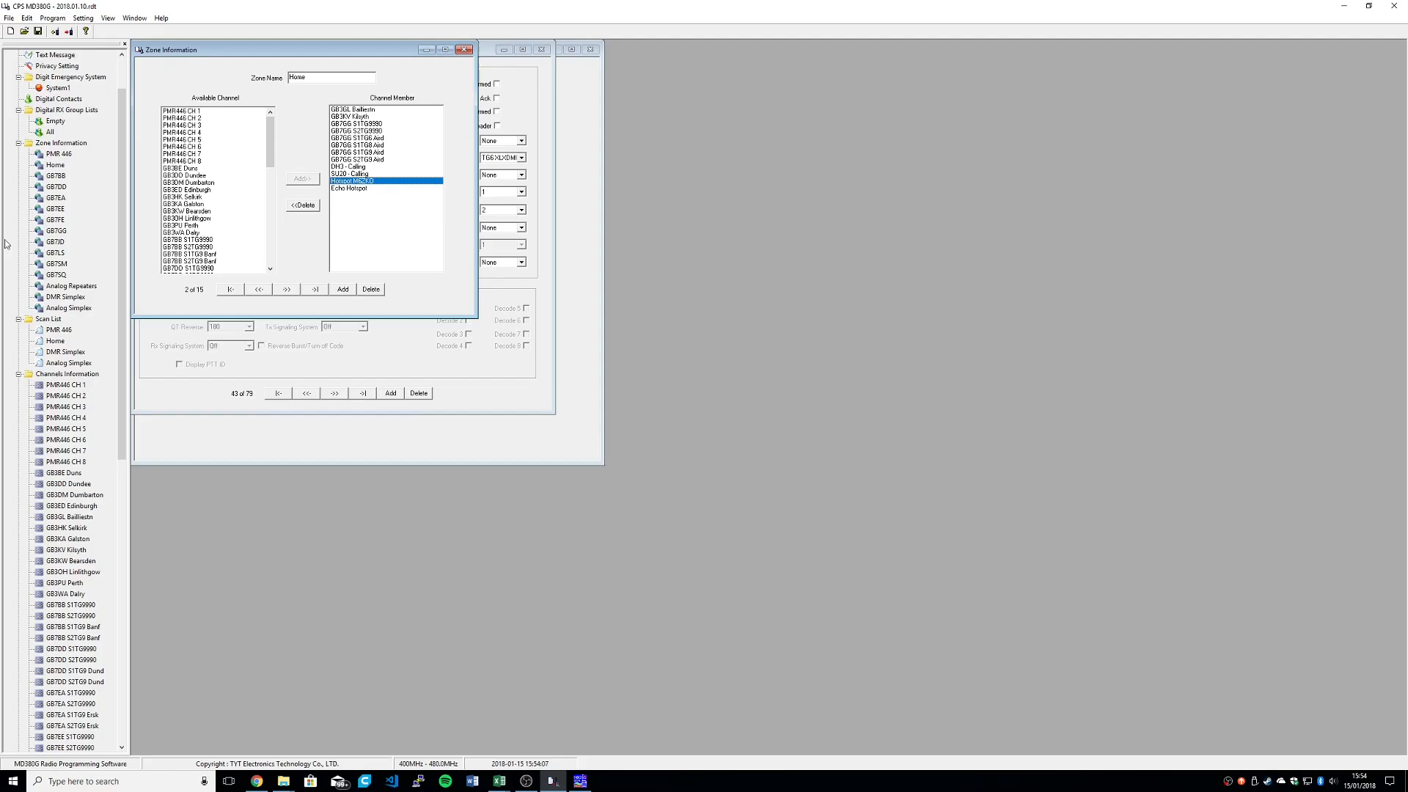
# Step: View the channel members of the GB7FE and Analog Repeaters zones and of the DMR Simplex scan list
pyautogui.click(59, 220)
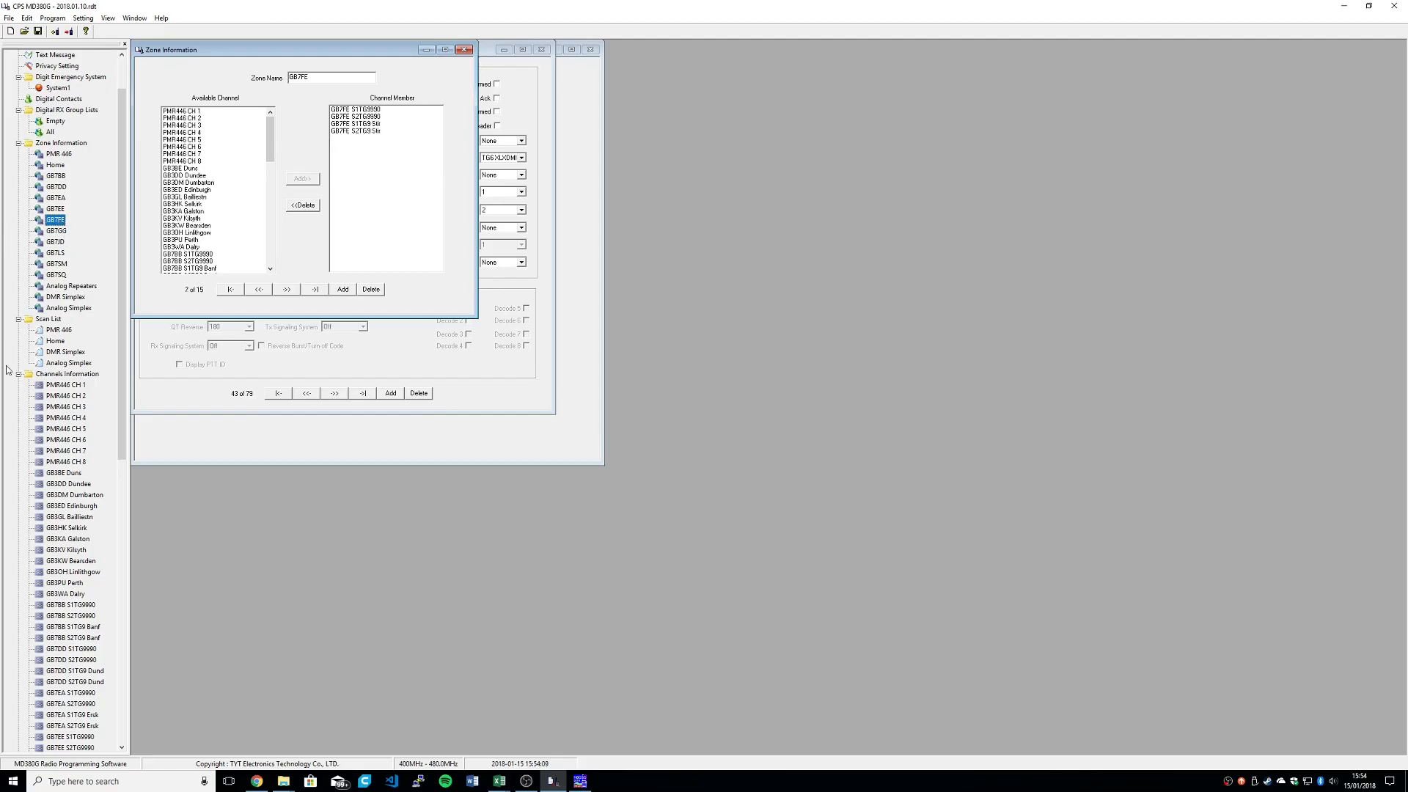
pyautogui.click(71, 286)
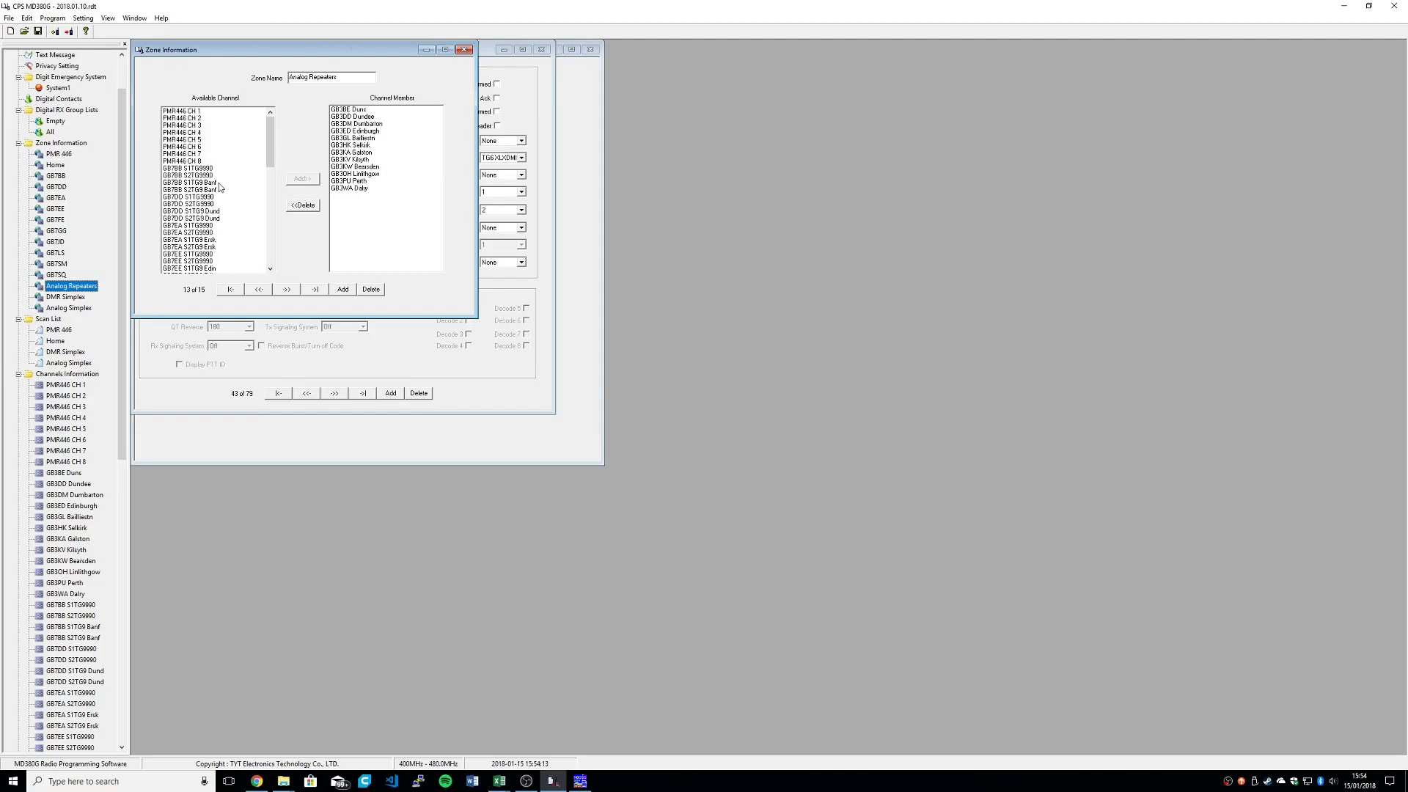
pyautogui.click(64, 352)
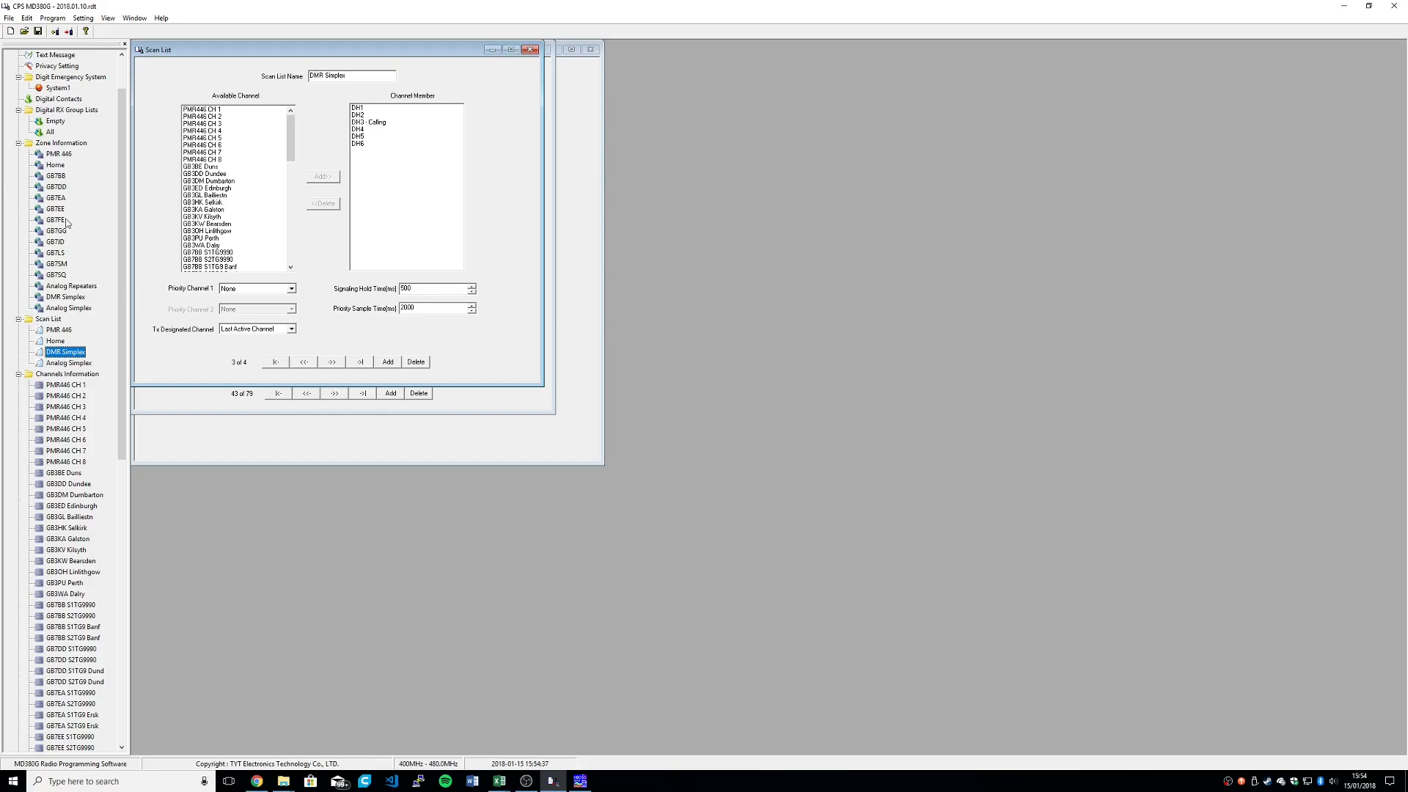
# Step: View the contact members of the All and Empty digital RX group lists
pyautogui.scroll(1, 27, 237)
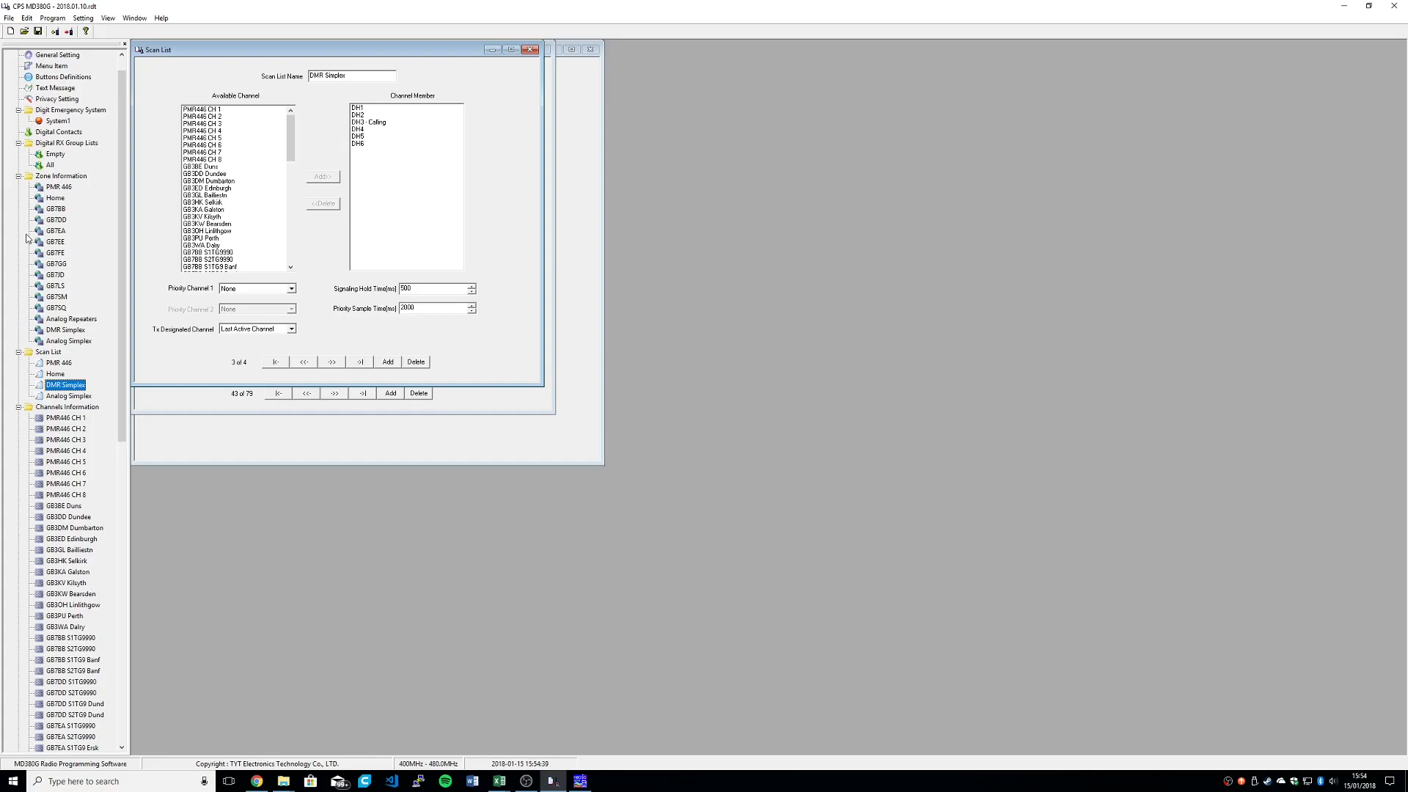
pyautogui.doubleClick(52, 164)
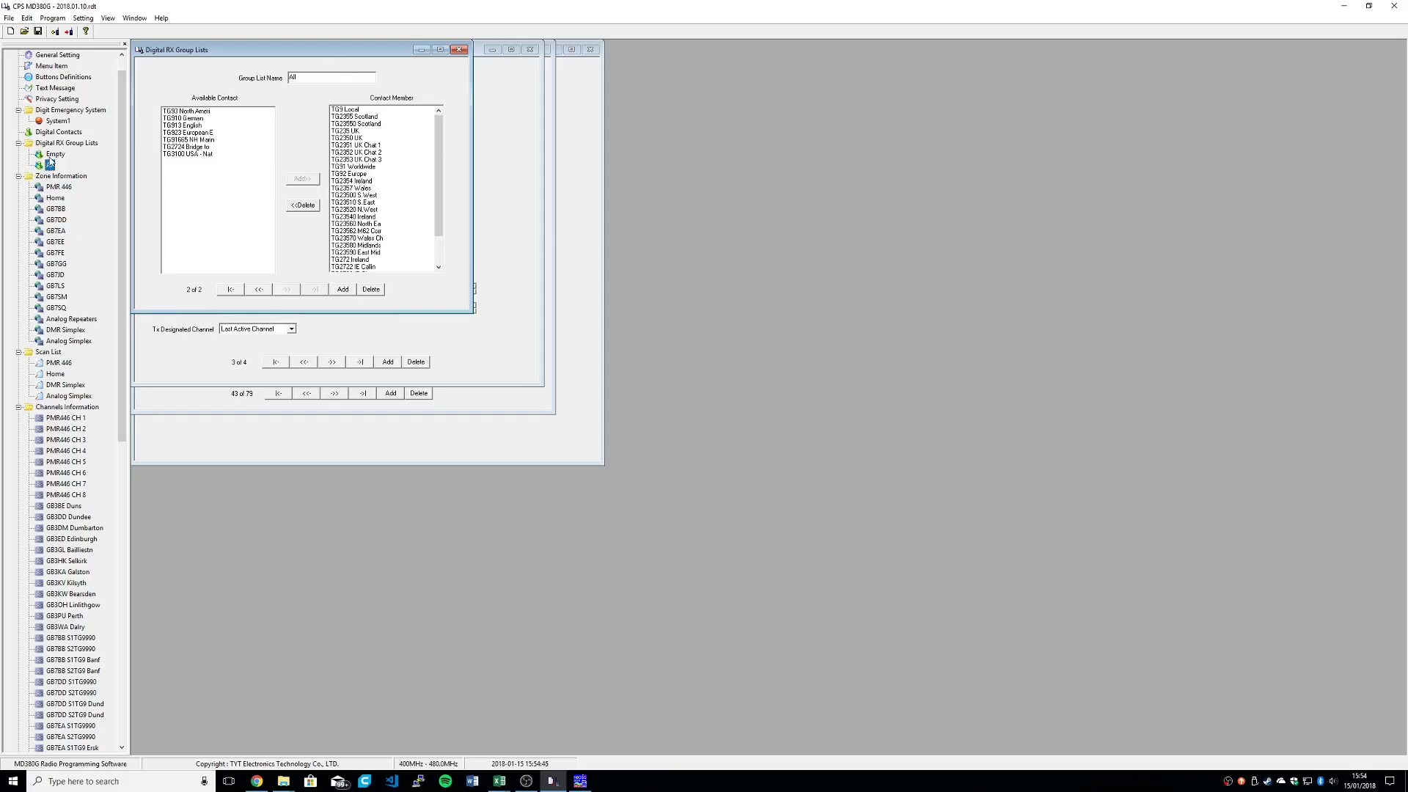
pyautogui.doubleClick(51, 156)
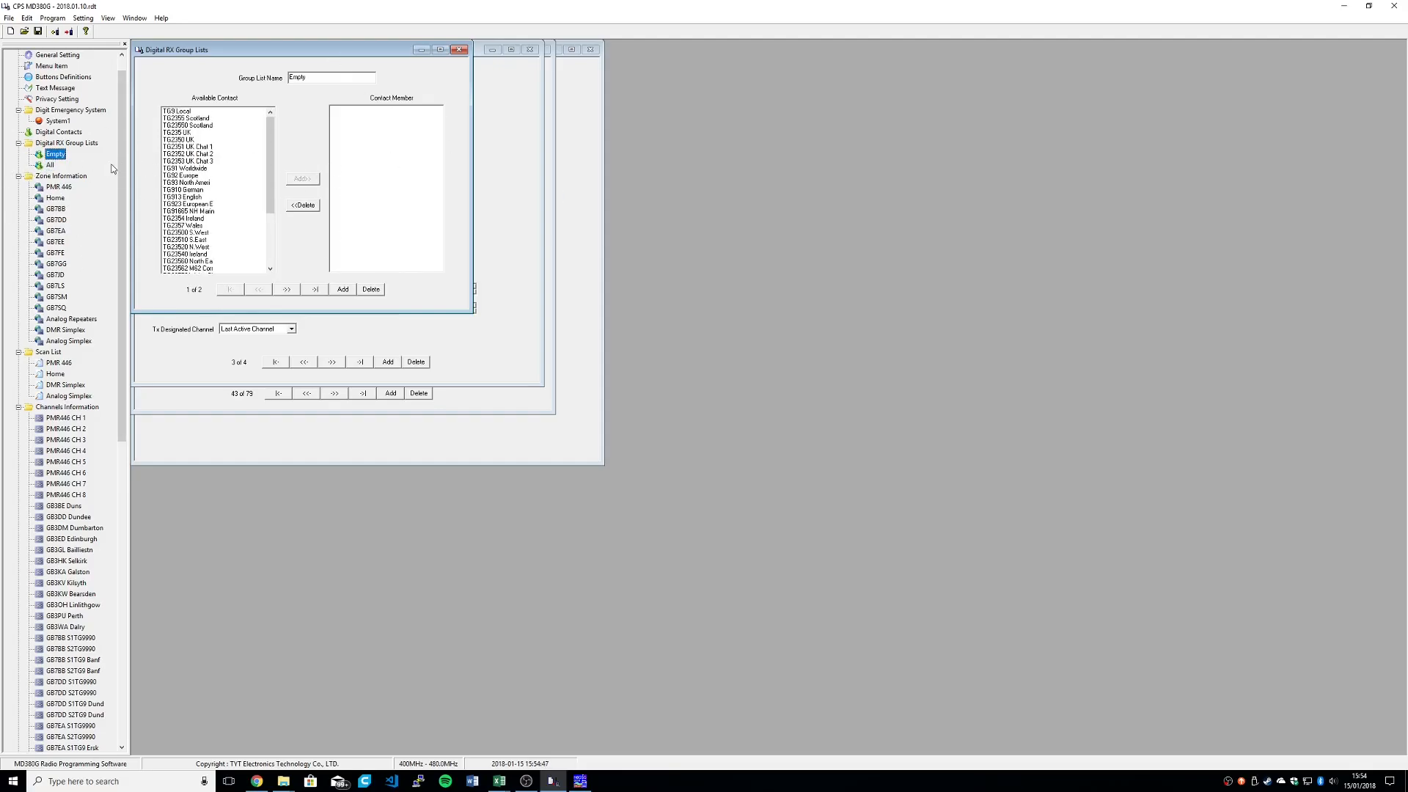